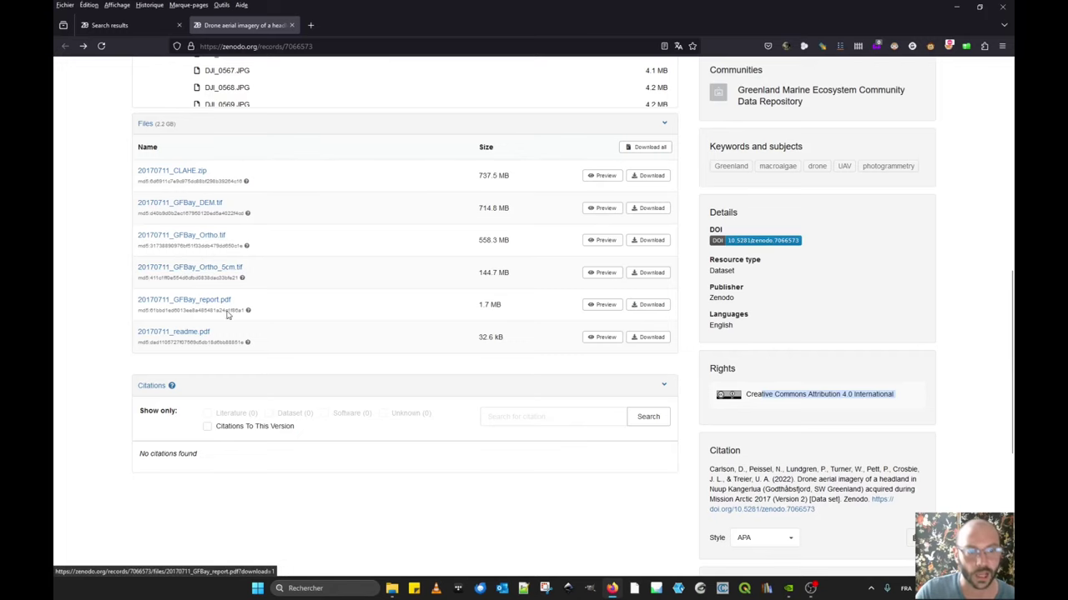
- Download the 20170711_CLAHE.zip archive from the Zenodo drone imagery record
{"action": "scroll", "coordinate": [345, 309], "scroll_direction": "up", "scroll_amount": 1}
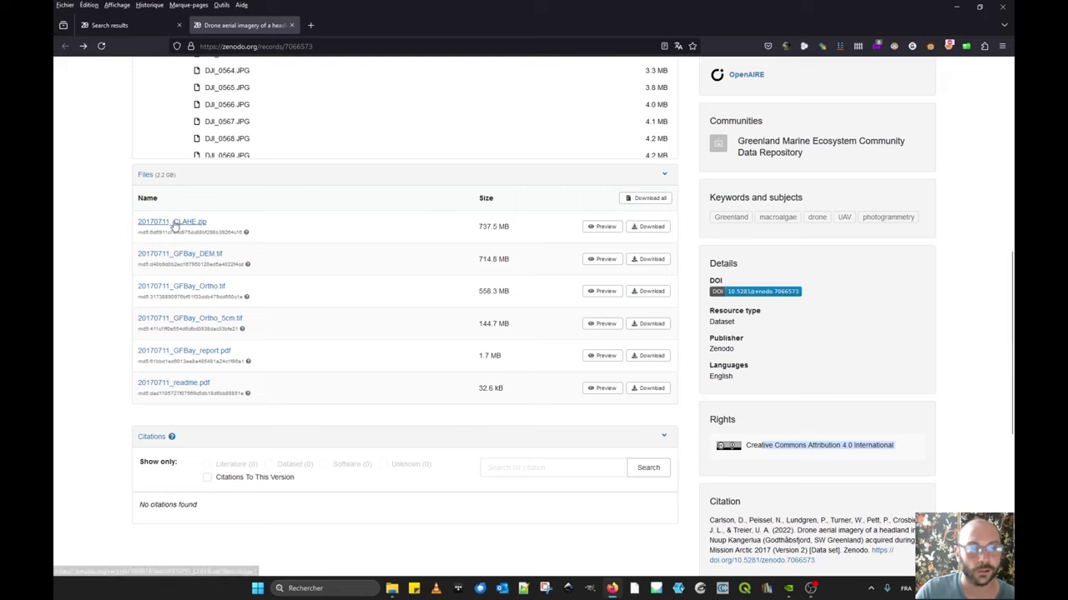
{"action": "left_click", "coordinate": [654, 228]}
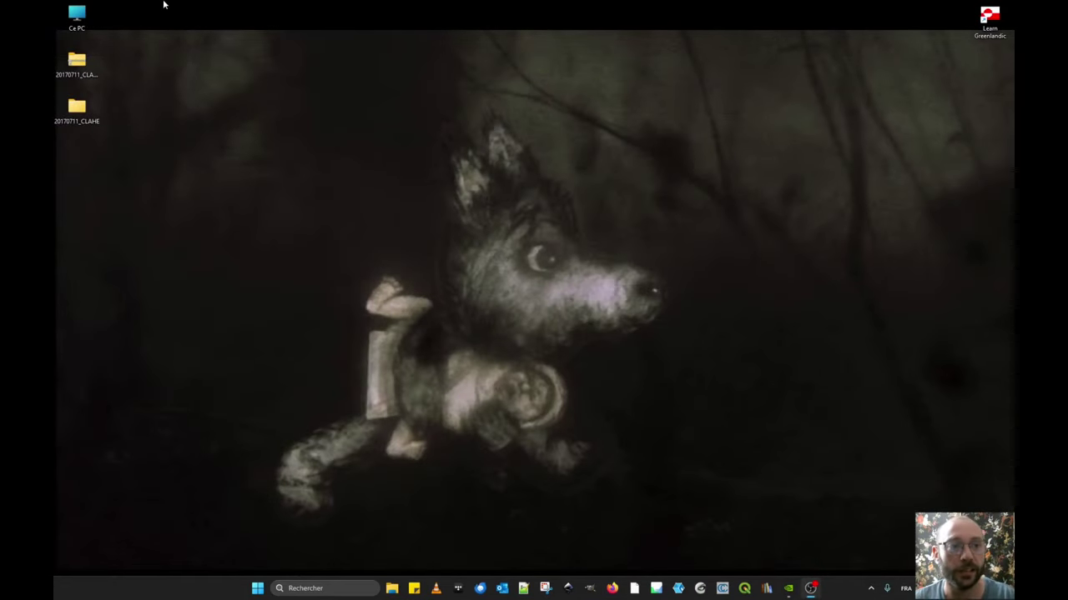
- Open the extracted 20170711_CLAHE folder on the desktop and go into its flight02_50m subfolder
{"action": "left_click", "coordinate": [80, 68]}
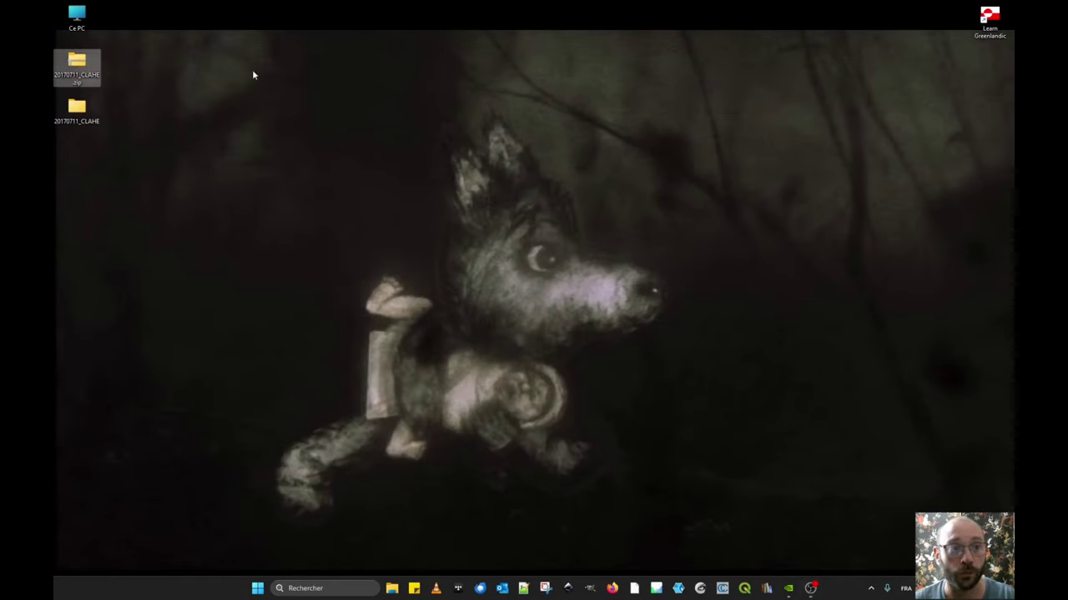
{"action": "left_click", "coordinate": [94, 63]}
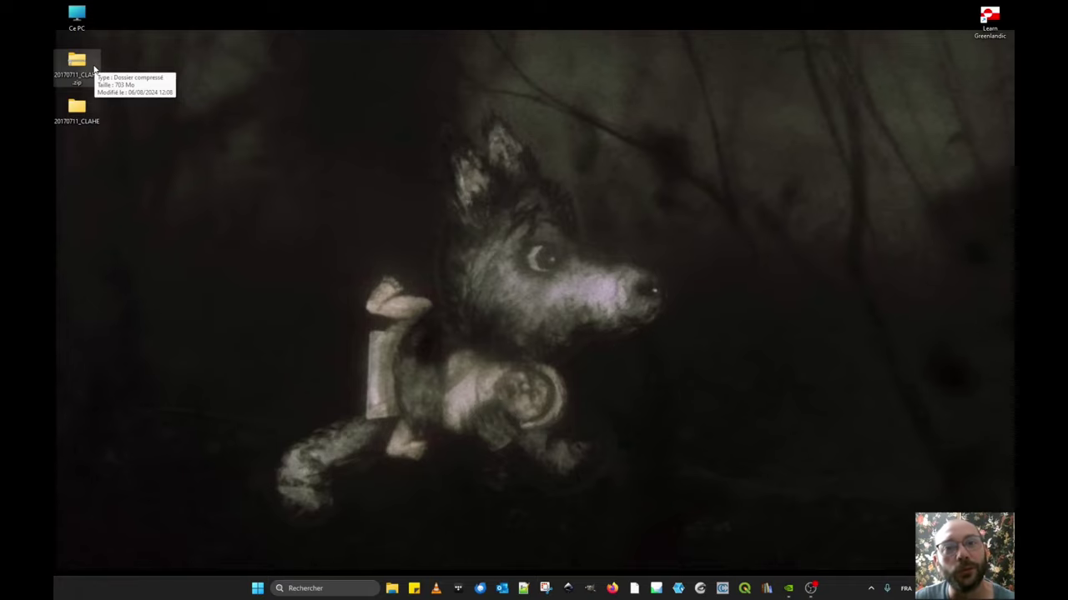
{"action": "left_click", "coordinate": [90, 80]}
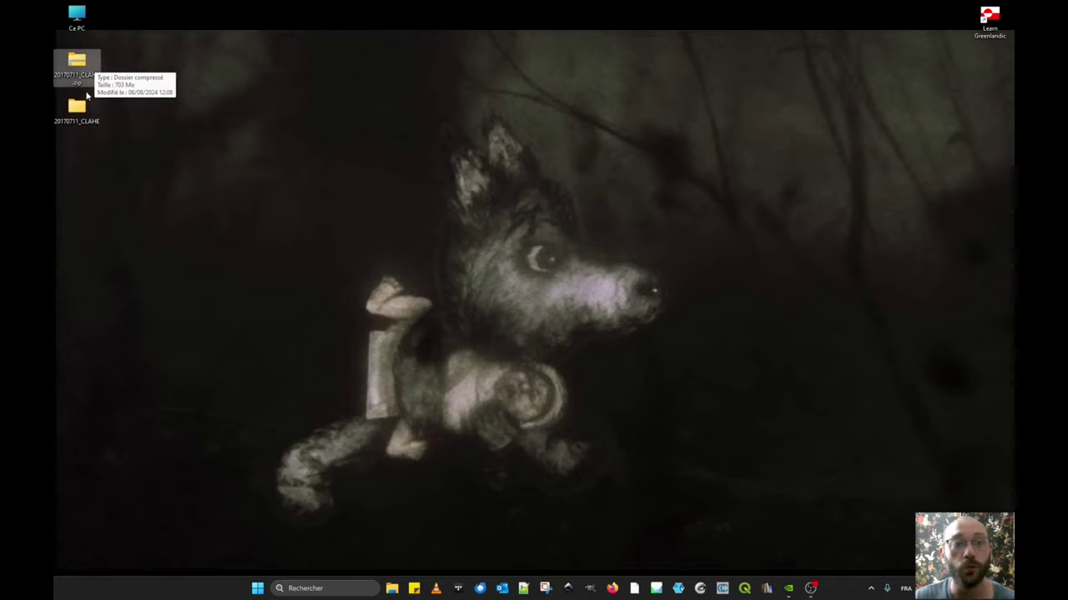
{"action": "left_click", "coordinate": [85, 111]}
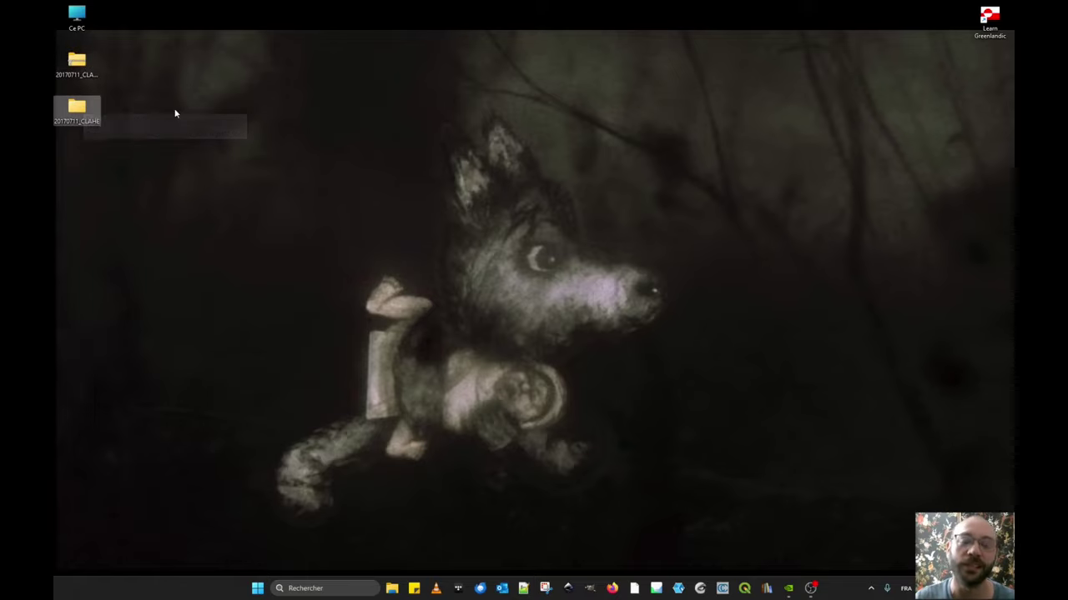
{"action": "double_click", "coordinate": [100, 113]}
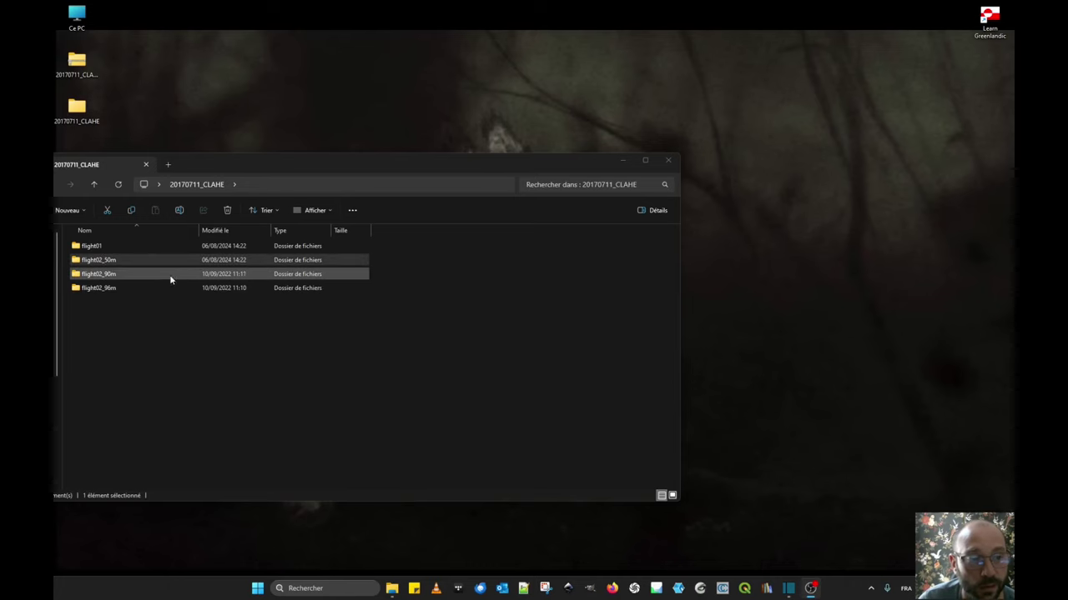
{"action": "double_click", "coordinate": [147, 265]}
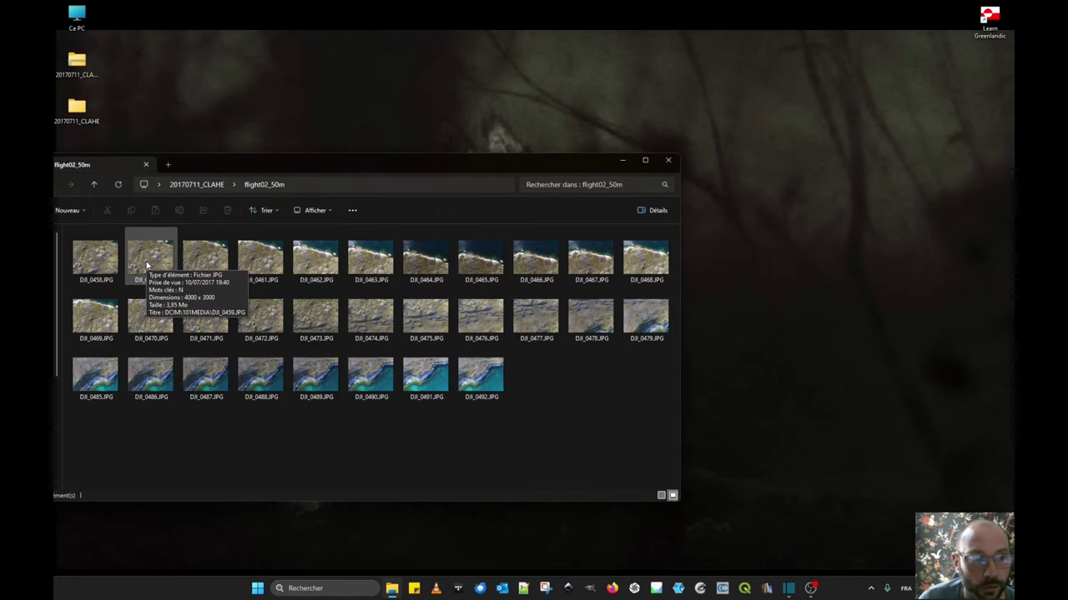
- Open the detailed properties of DJI_0459.JPG and examine its image dimensions and colour depth
{"action": "right_click", "coordinate": [146, 265]}
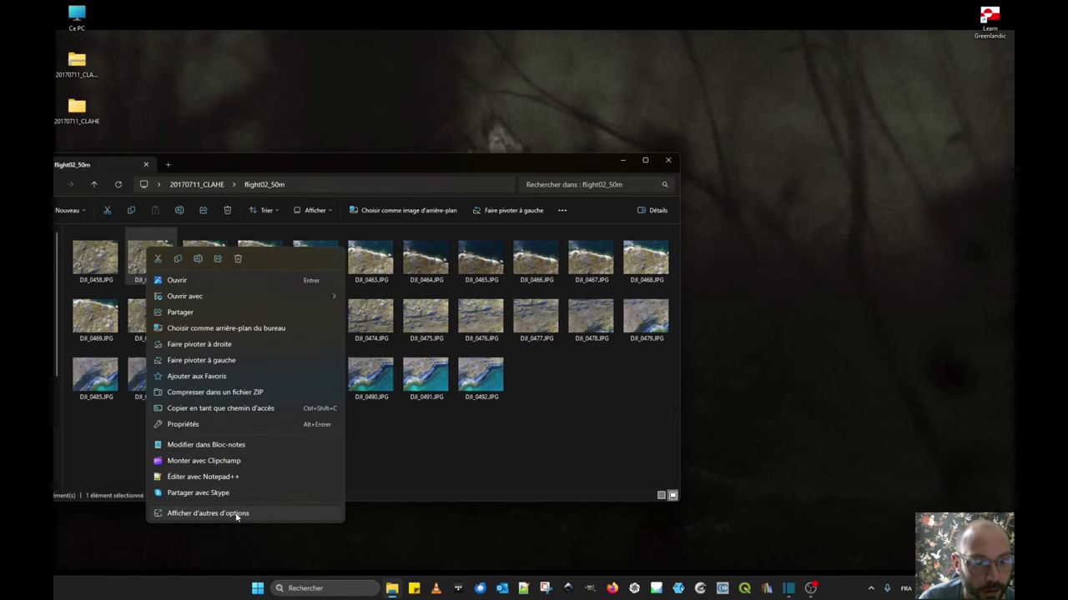
{"action": "left_click", "coordinate": [188, 423]}
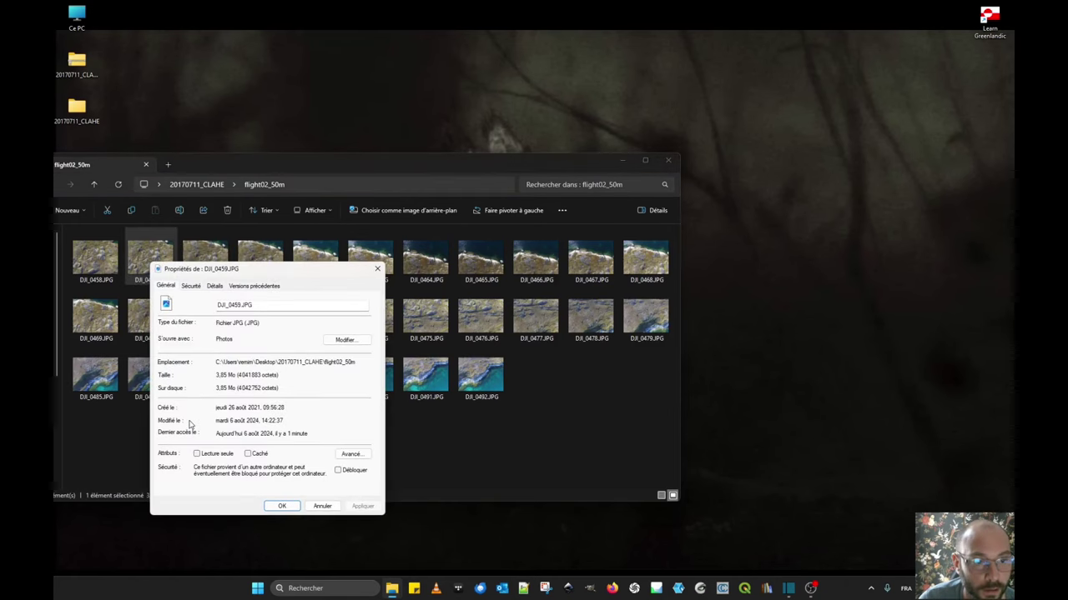
{"action": "left_click", "coordinate": [214, 286]}
{"action": "left_click_drag", "start_coordinate": [242, 273], "coordinate": [311, 124]}
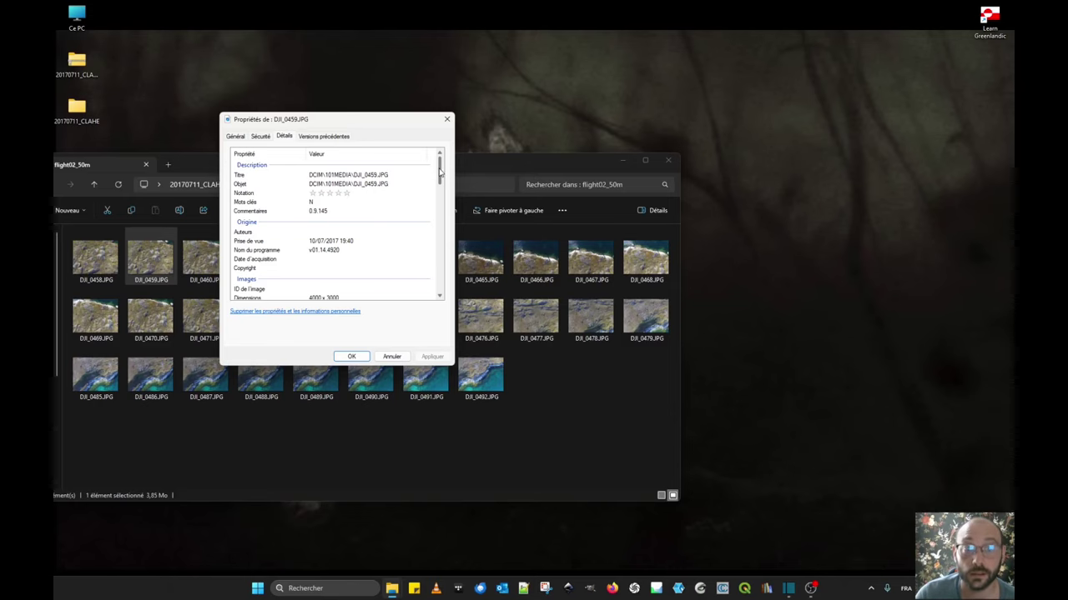
{"action": "left_click_drag", "start_coordinate": [439, 171], "coordinate": [444, 194]}
{"action": "left_click", "coordinate": [339, 196]}
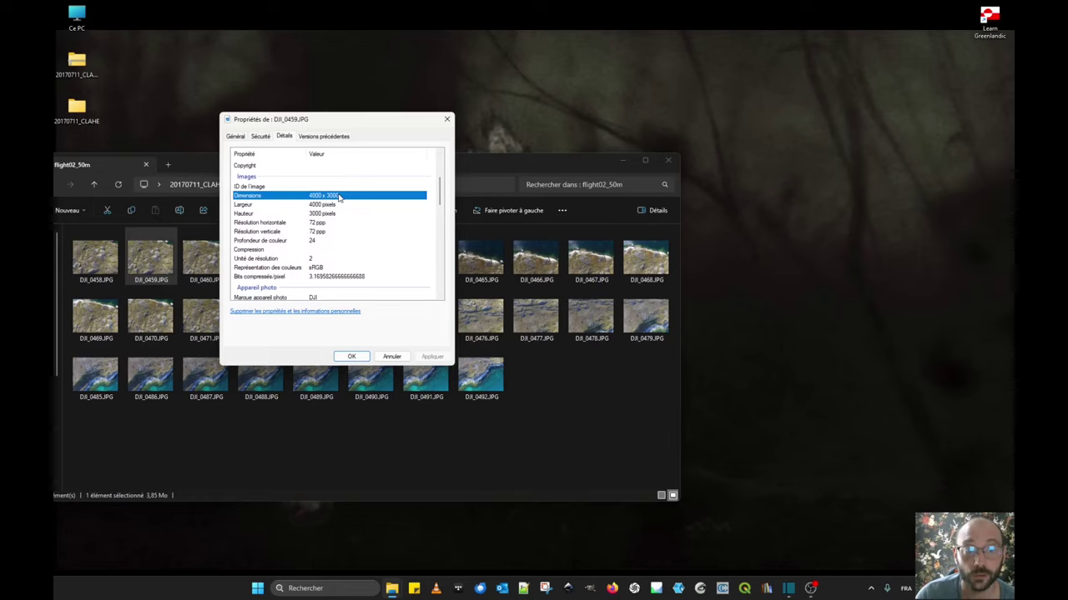
{"action": "left_click", "coordinate": [314, 242]}
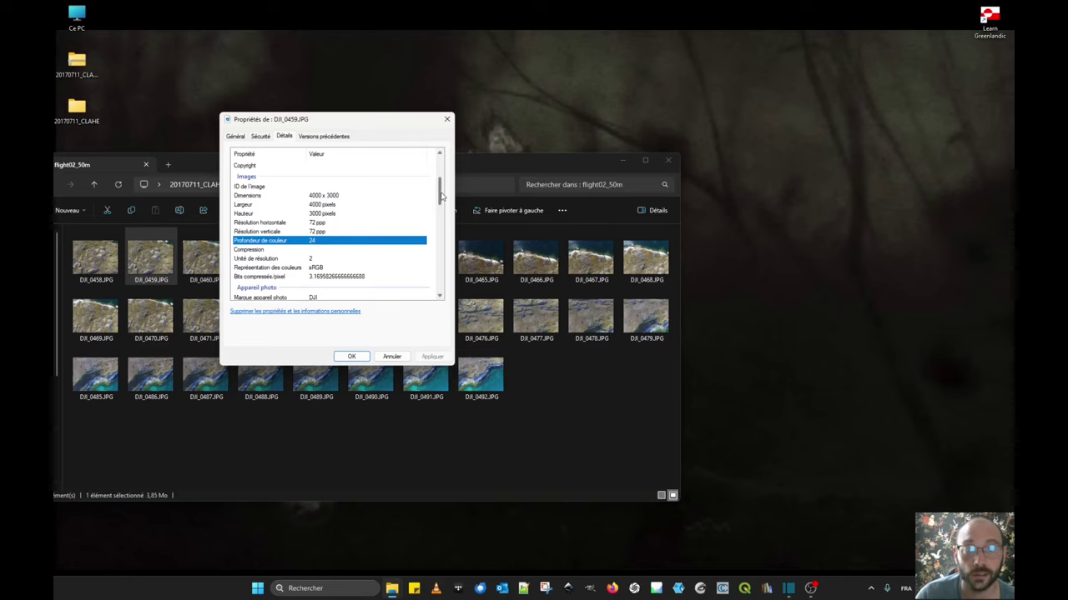
- Examine the camera make and GPS altitude in the metadata of DJI_0459.JPG, and close its properties
{"action": "left_click_drag", "start_coordinate": [440, 190], "coordinate": [439, 218]}
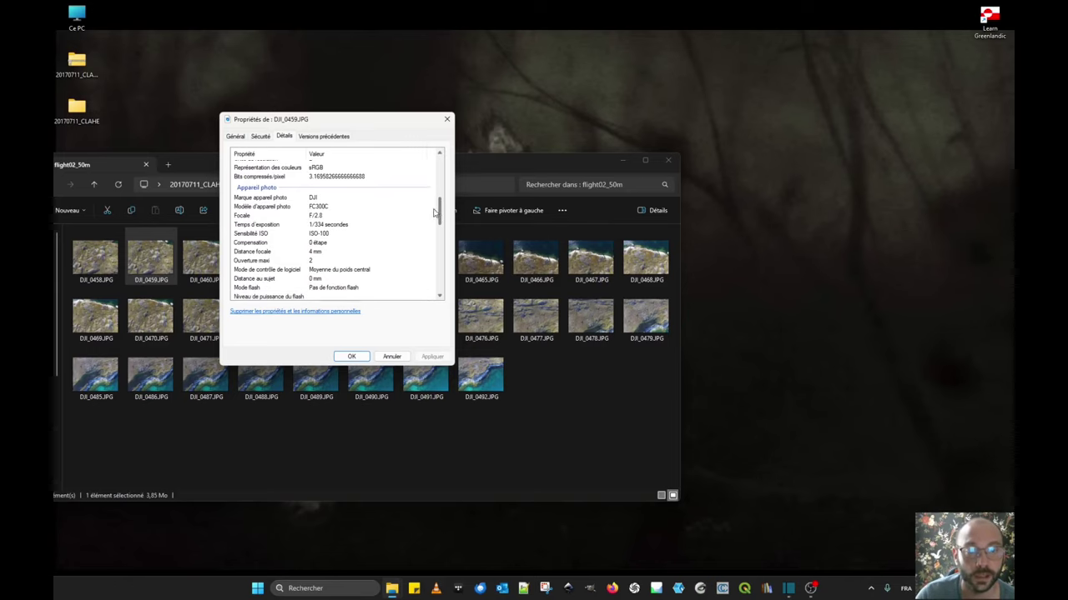
{"action": "left_click", "coordinate": [364, 198]}
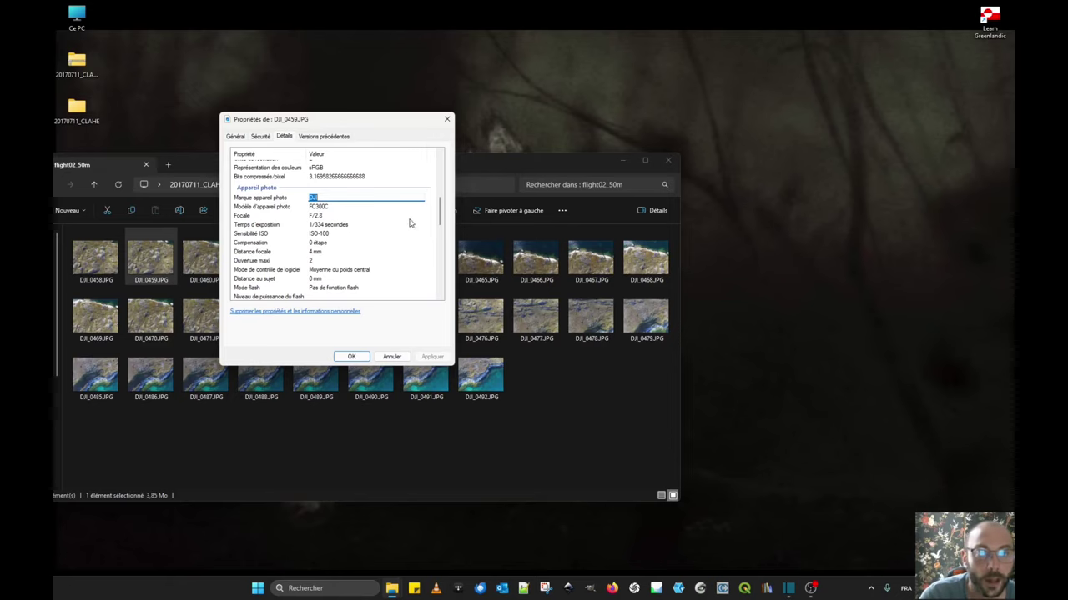
{"action": "left_click_drag", "start_coordinate": [439, 215], "coordinate": [448, 265]}
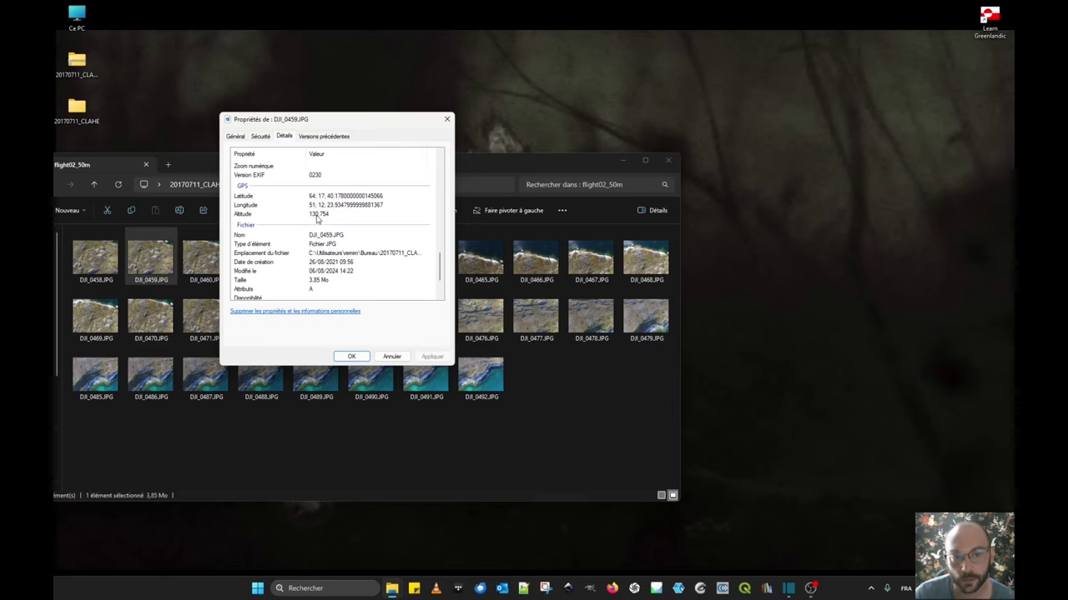
{"action": "left_click", "coordinate": [316, 216]}
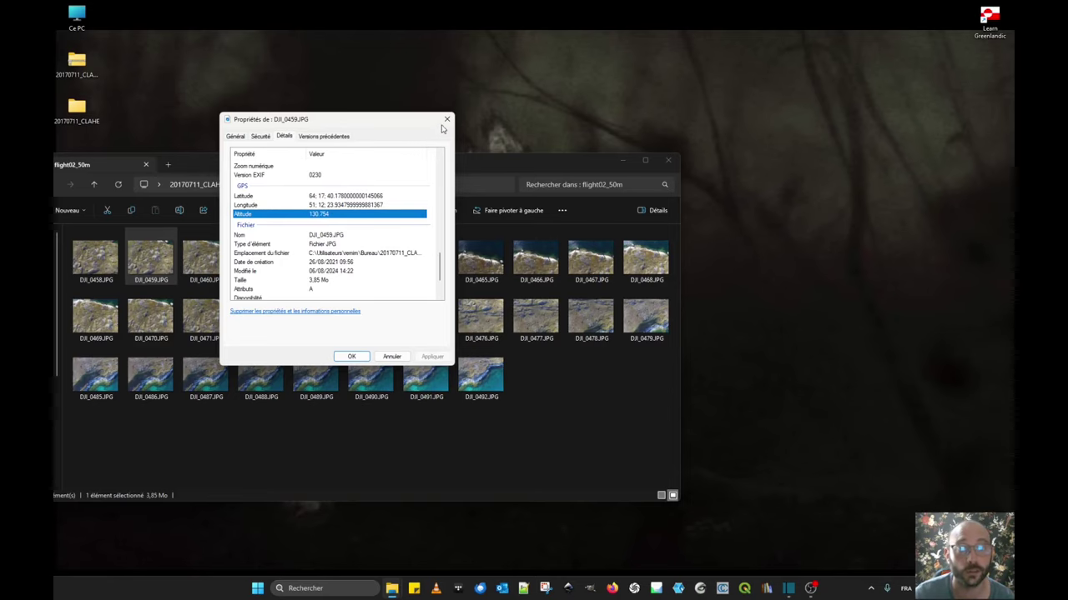
{"action": "left_click_drag", "start_coordinate": [346, 127], "coordinate": [411, 261]}
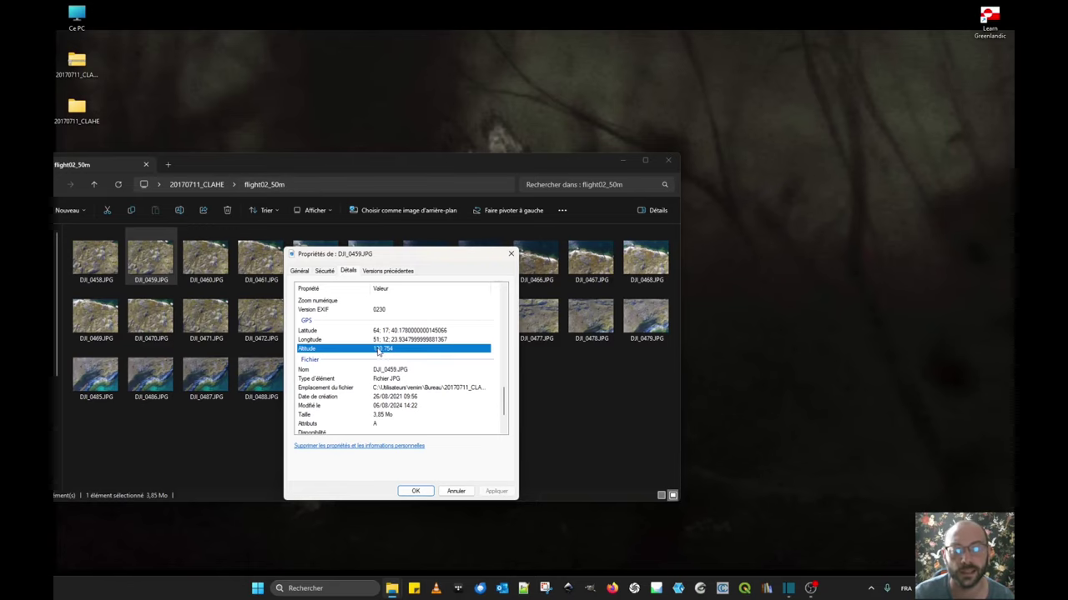
{"action": "left_click", "coordinate": [512, 254]}
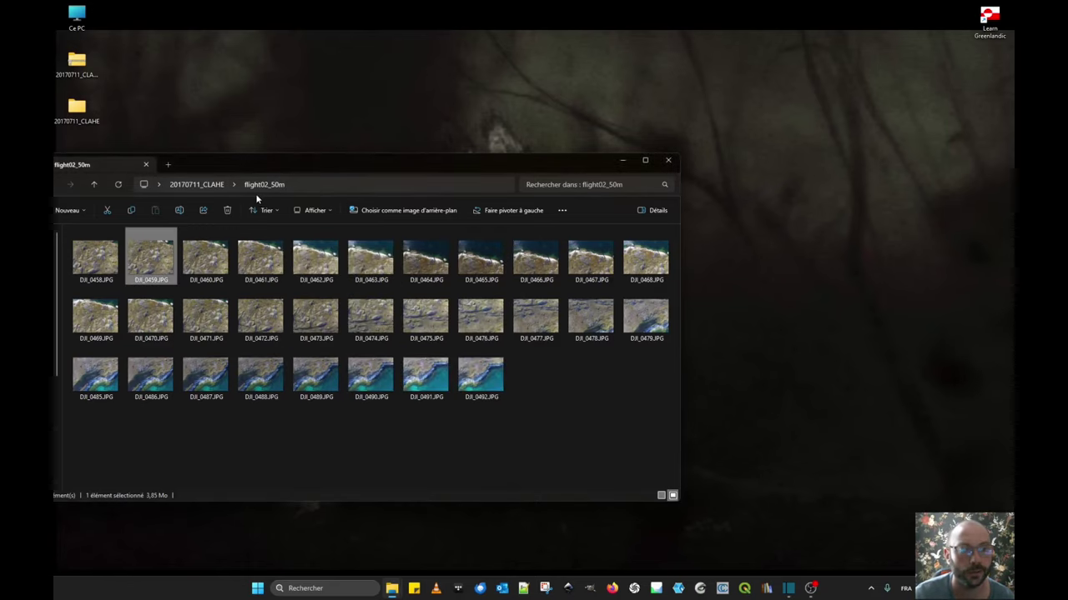
- Go to the flight02_90m folder and open the properties of DJI_0581.JPG
{"action": "left_click", "coordinate": [209, 184]}
{"action": "double_click", "coordinate": [139, 274]}
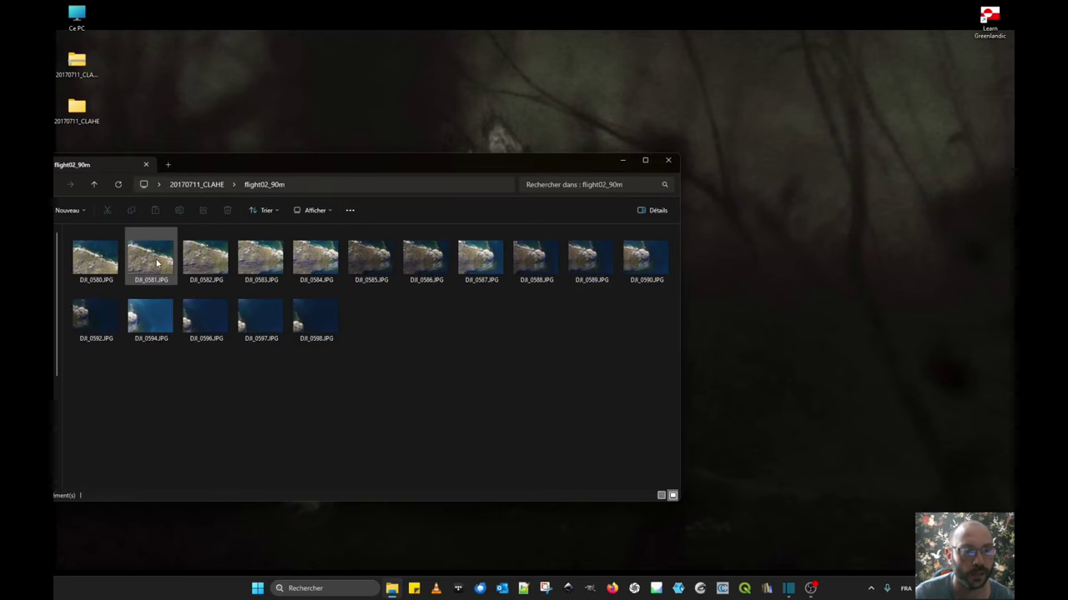
{"action": "left_click", "coordinate": [166, 265]}
{"action": "right_click", "coordinate": [168, 265]}
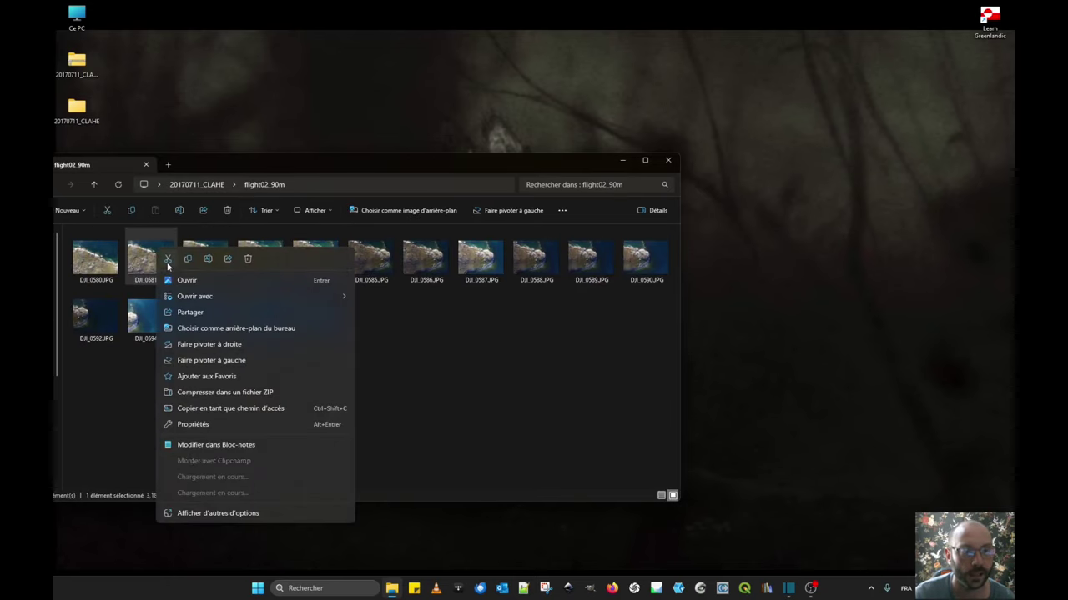
{"action": "left_click", "coordinate": [200, 423]}
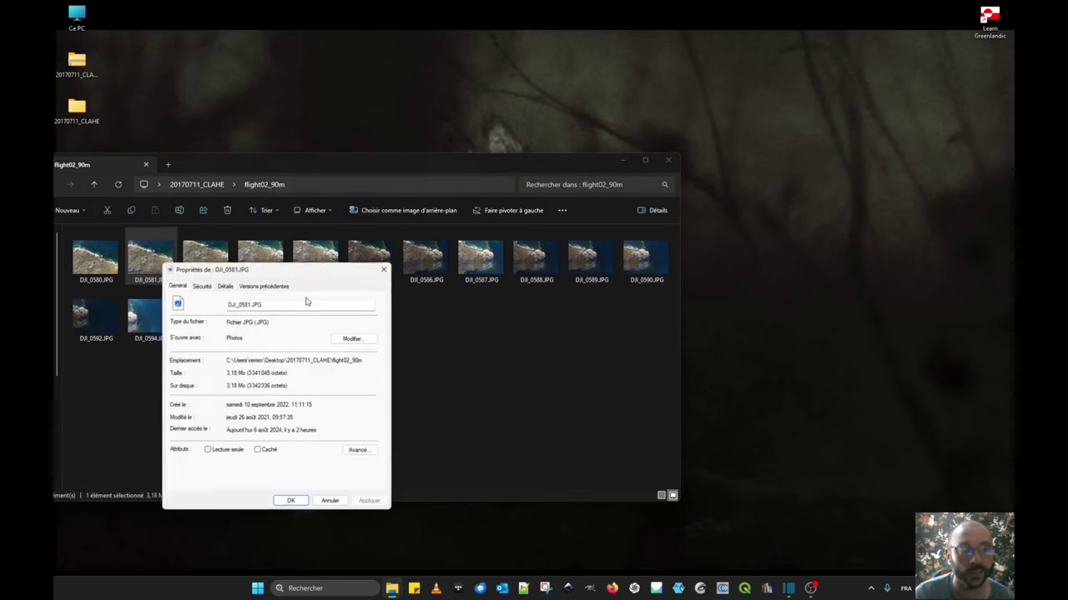
- Examine the GPS altitude in the detailed metadata of DJI_0581.JPG and close its properties
{"action": "left_click", "coordinate": [201, 283]}
{"action": "left_click_drag", "start_coordinate": [225, 276], "coordinate": [265, 229]}
{"action": "left_click", "coordinate": [264, 235]}
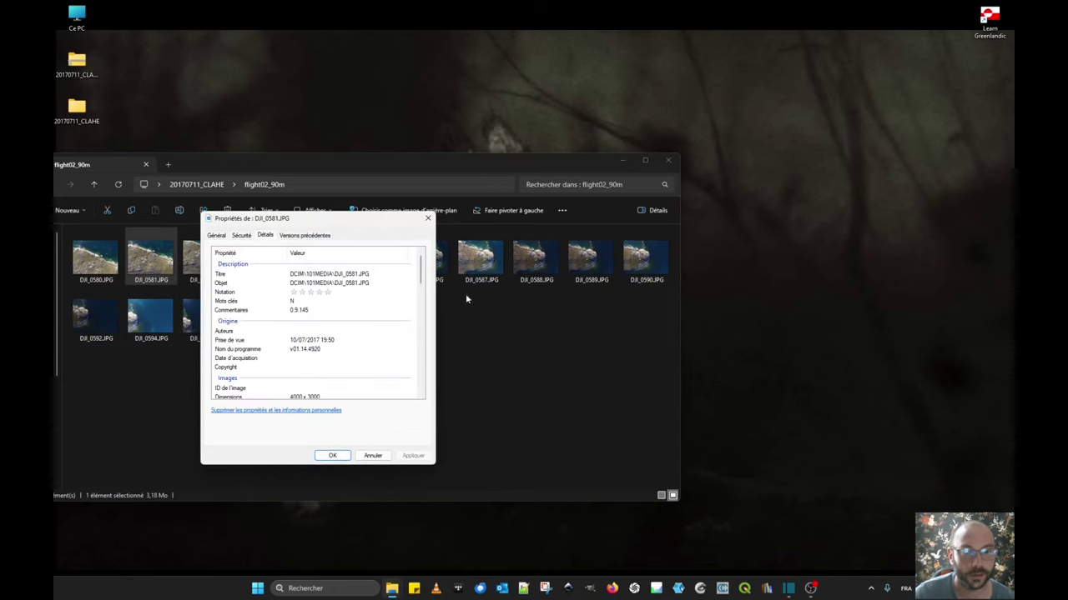
{"action": "left_click_drag", "start_coordinate": [420, 268], "coordinate": [421, 357]}
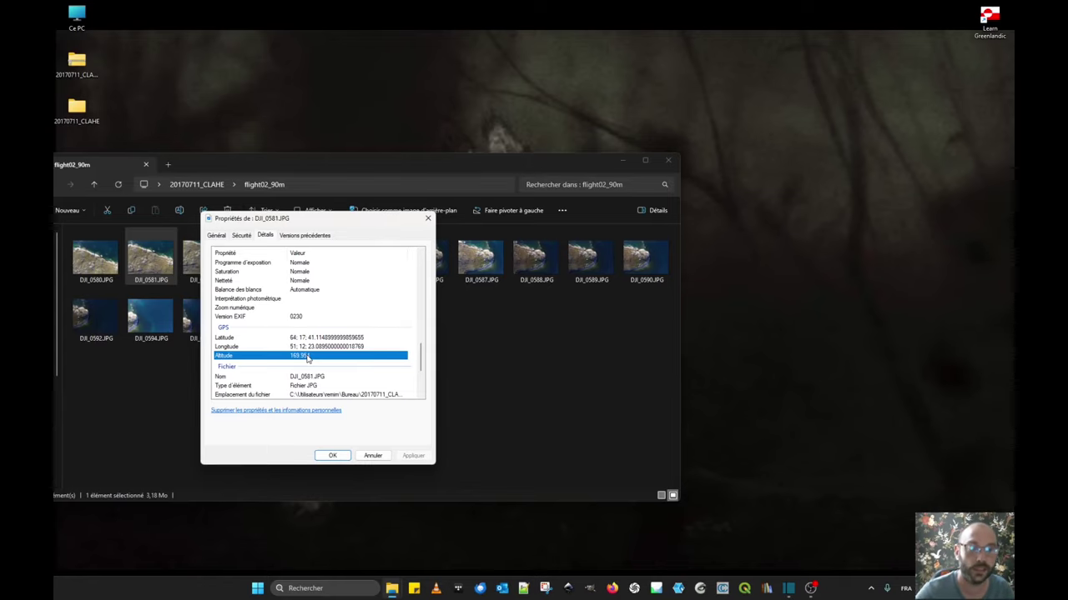
{"action": "left_click", "coordinate": [384, 457]}
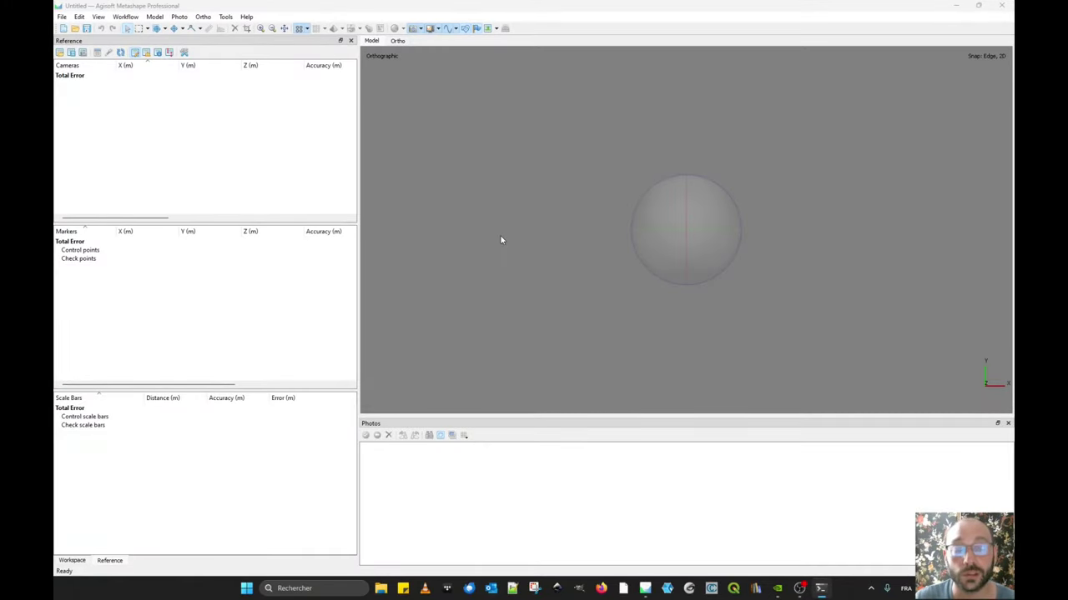
- In Agisoft Metashape, check for program updates and dismiss the result
{"action": "left_click", "coordinate": [245, 16]}
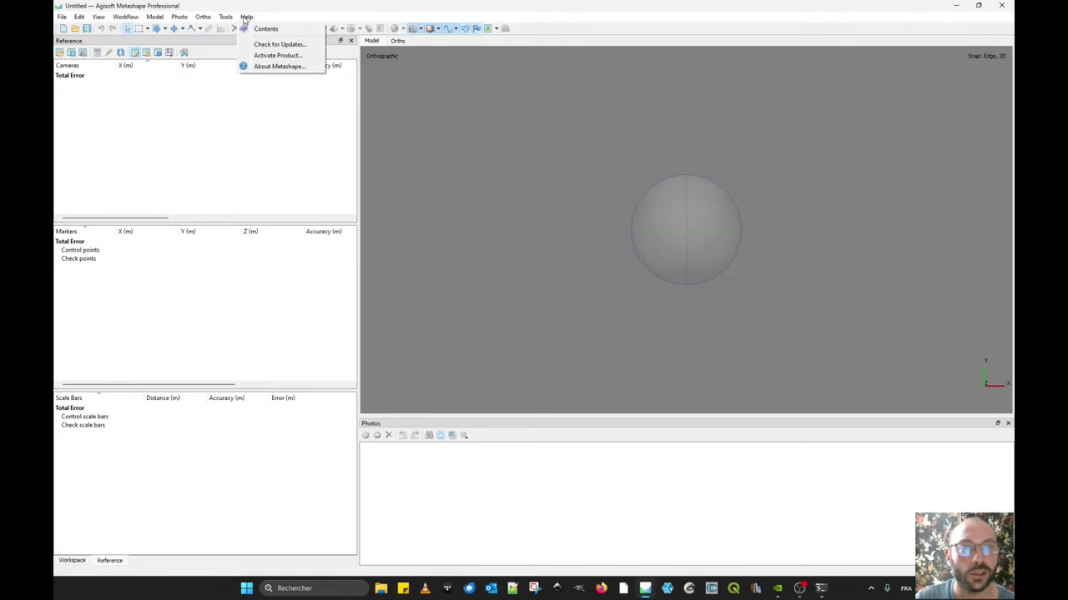
{"action": "left_click", "coordinate": [296, 44]}
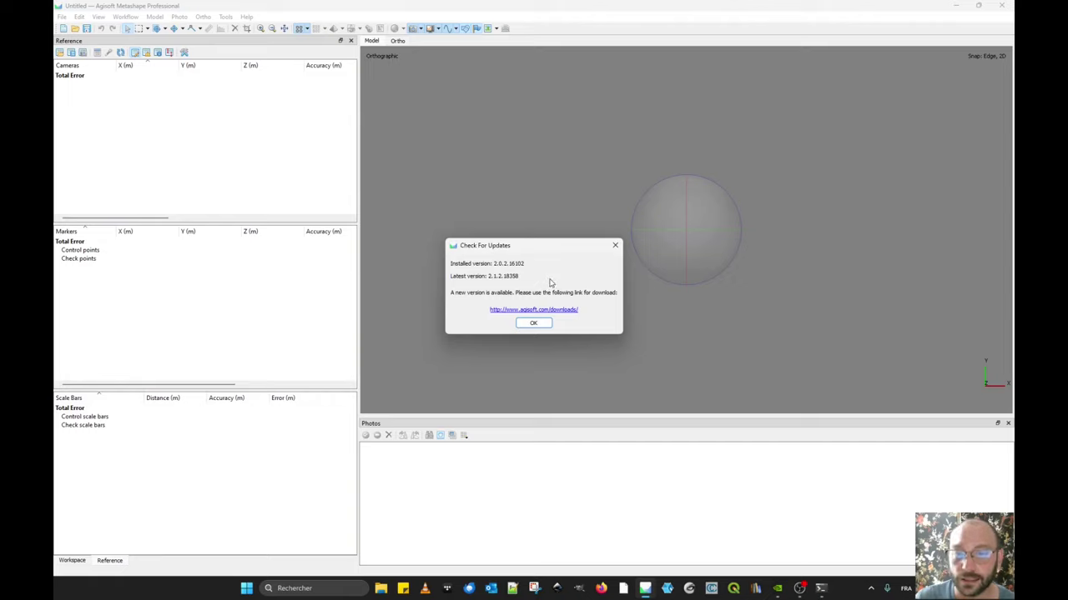
{"action": "left_click", "coordinate": [535, 323]}
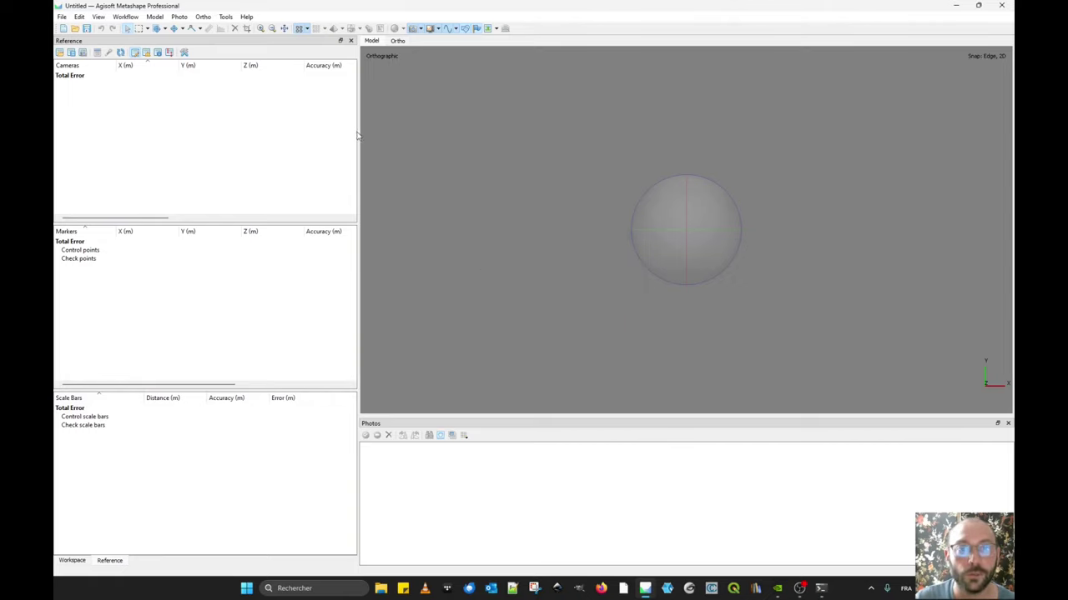
- Narrow the Reference pane to give the model view more width
{"action": "mouse_move", "coordinate": [356, 133]}
{"action": "left_mouse_down"}
{"action": "mouse_move", "coordinate": [253, 129]}
{"action": "mouse_move", "coordinate": [351, 139]}
{"action": "left_mouse_up"}
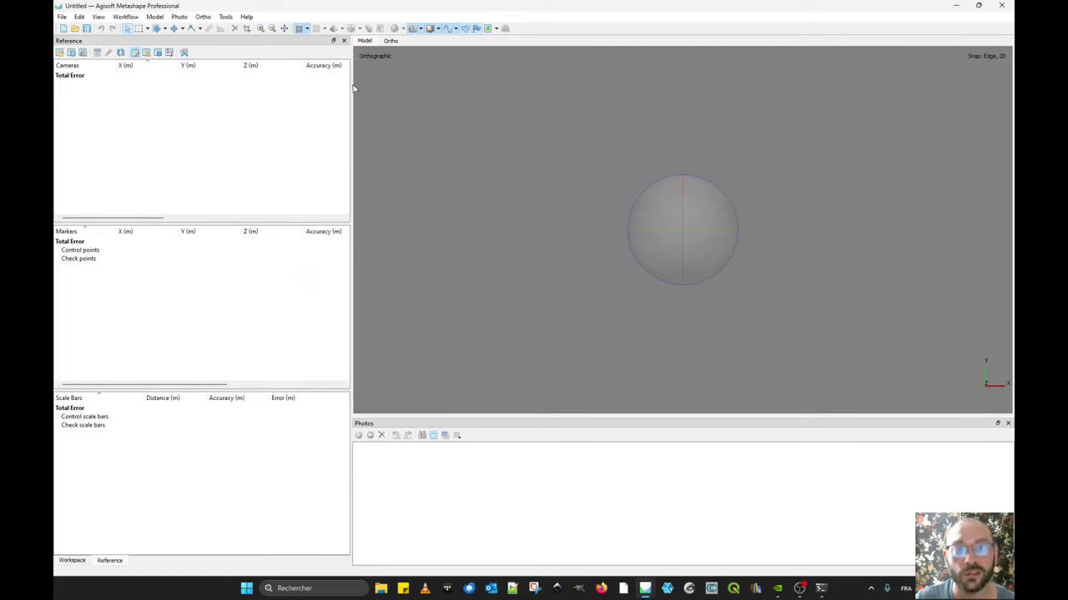
{"action": "left_click_drag", "start_coordinate": [353, 88], "coordinate": [300, 96]}
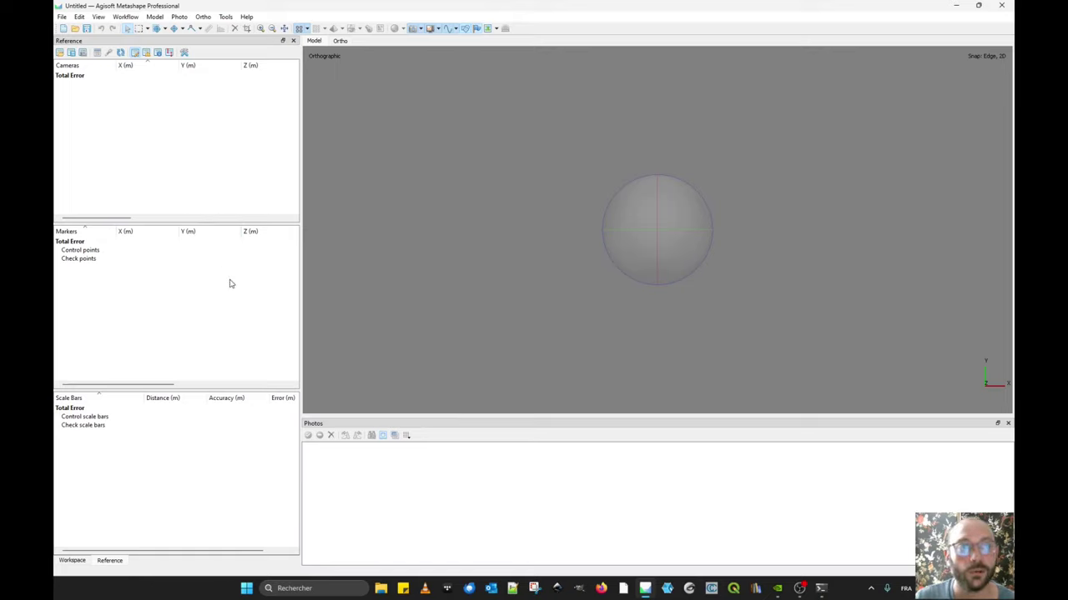
- Set the Metashape interface theme to Light in the preferences and apply the change
{"action": "left_click", "coordinate": [205, 18]}
{"action": "mouse_move", "coordinate": [223, 17]}
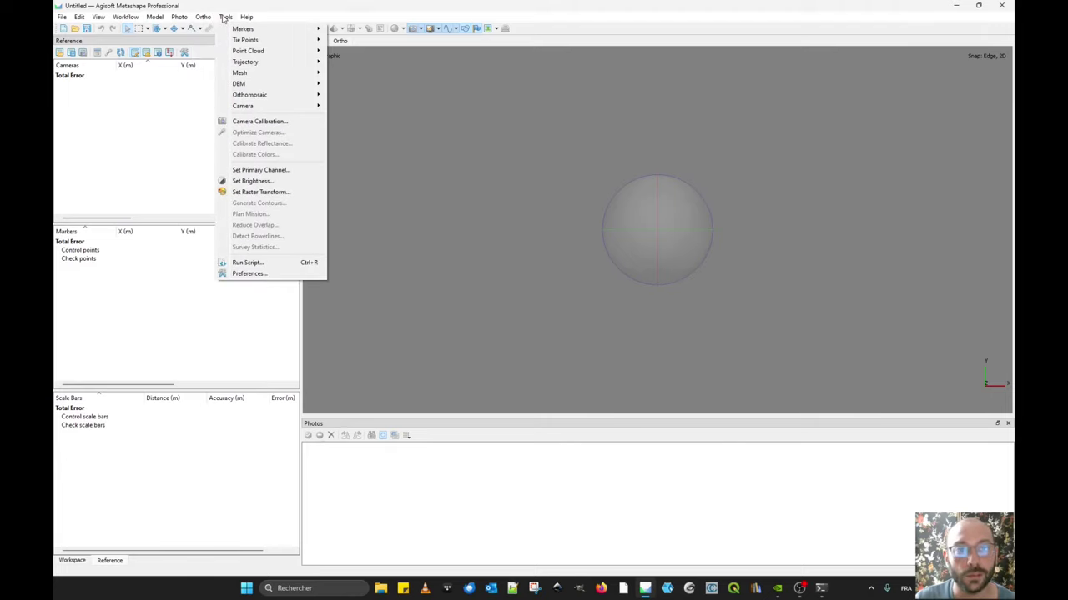
{"action": "left_click", "coordinate": [248, 275]}
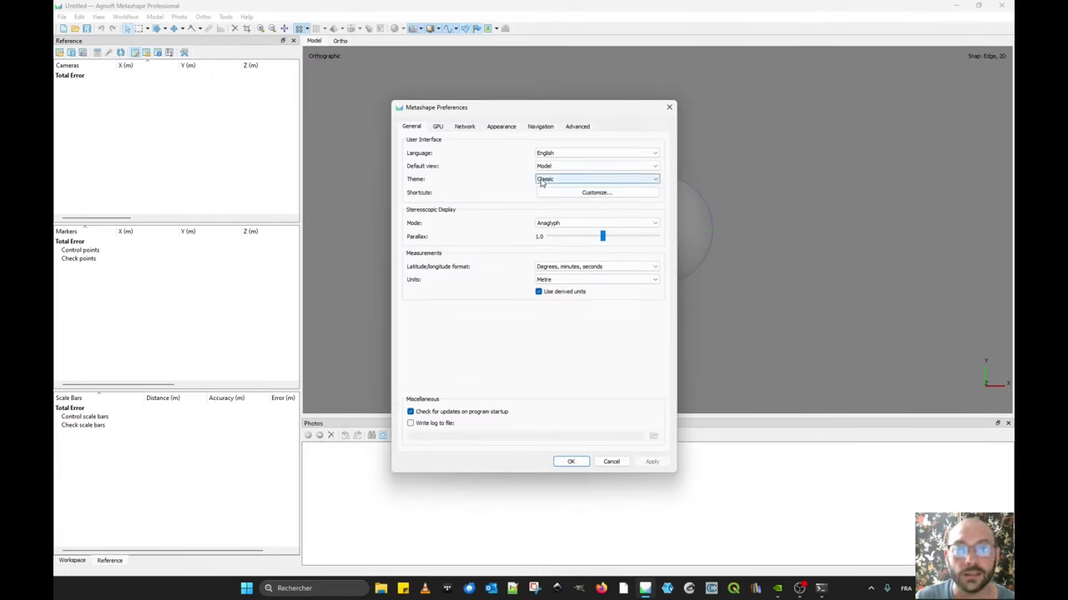
{"action": "left_click", "coordinate": [538, 182]}
{"action": "left_click", "coordinate": [550, 201]}
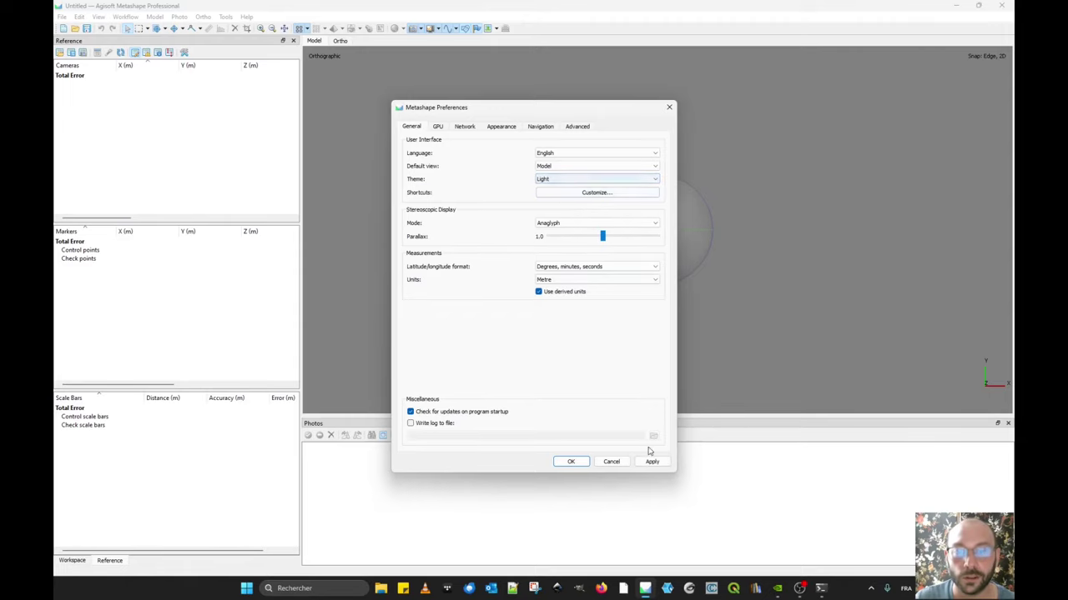
{"action": "left_click", "coordinate": [652, 461]}
{"action": "left_click", "coordinate": [593, 306]}
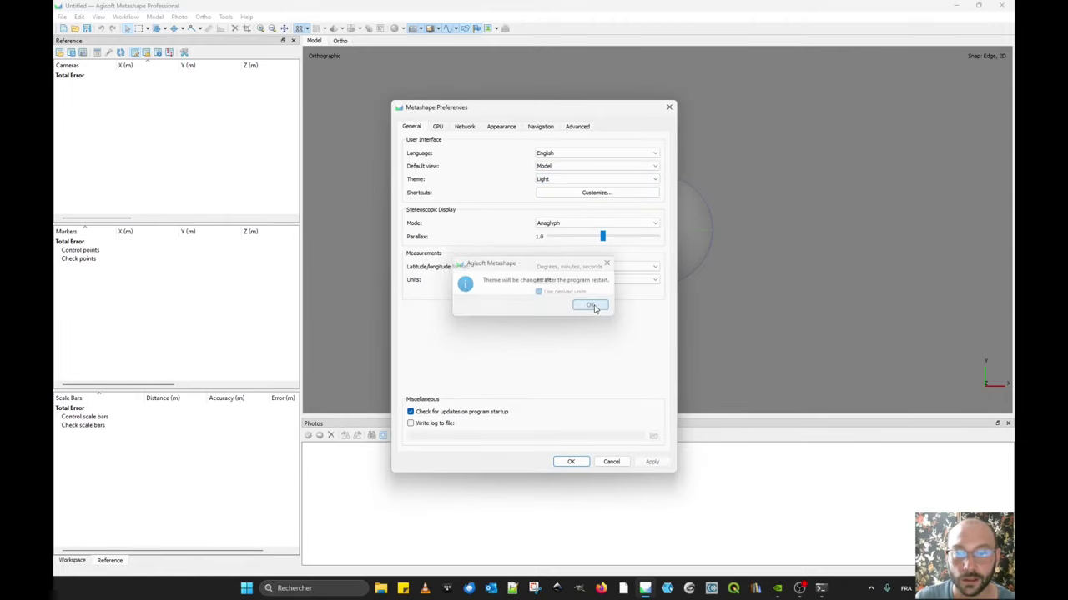
{"action": "left_click", "coordinate": [581, 462]}
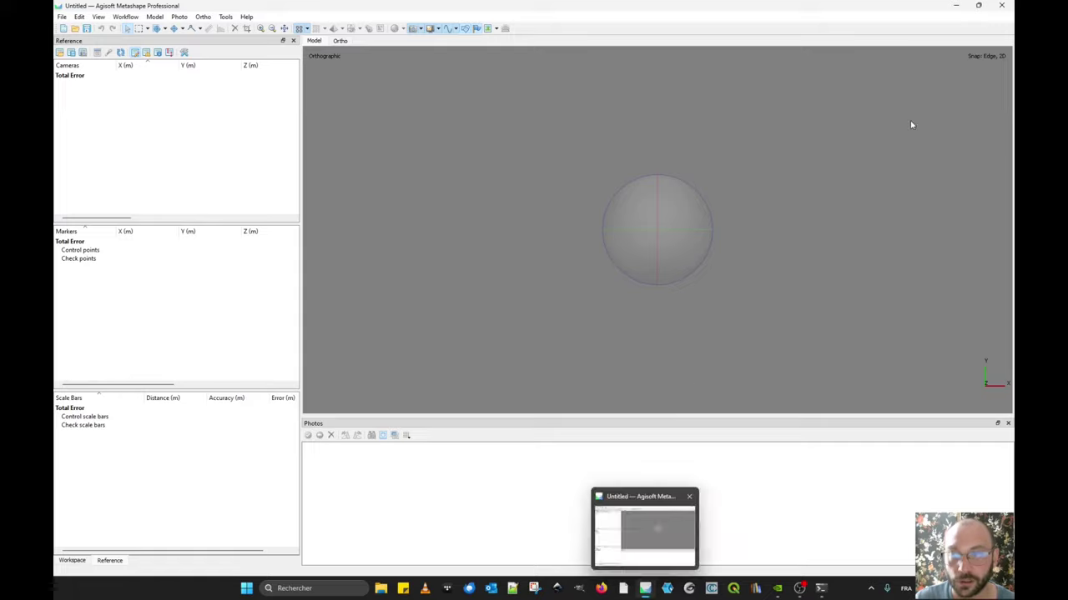
- Bring the Metashape window forward and show the Workspace pane beside the Model view
{"action": "left_click", "coordinate": [646, 589]}
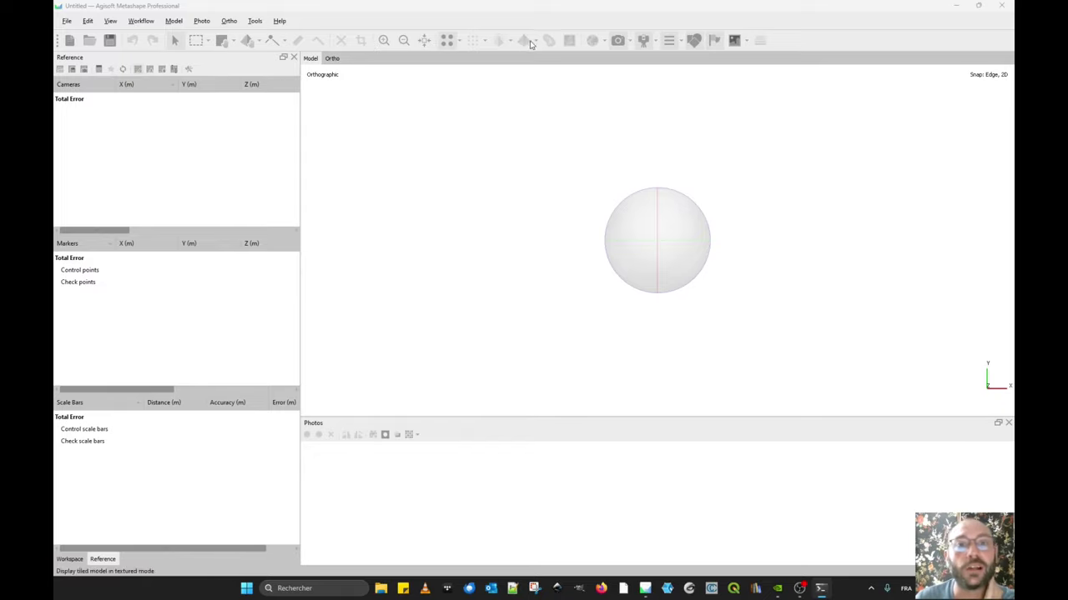
{"action": "left_click", "coordinate": [333, 59]}
{"action": "left_click", "coordinate": [313, 59]}
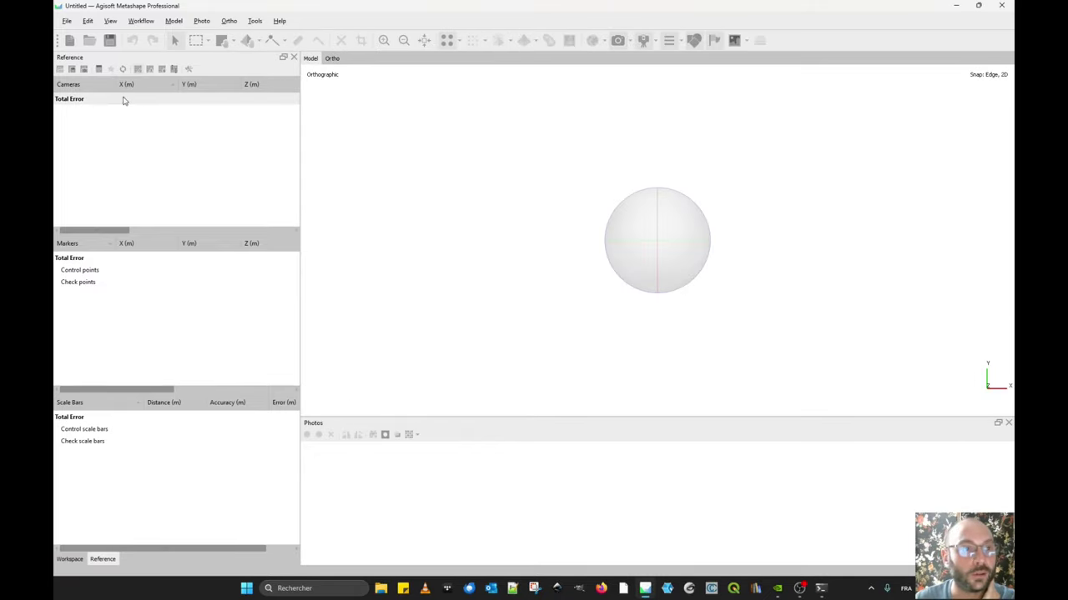
{"action": "left_click", "coordinate": [75, 559]}
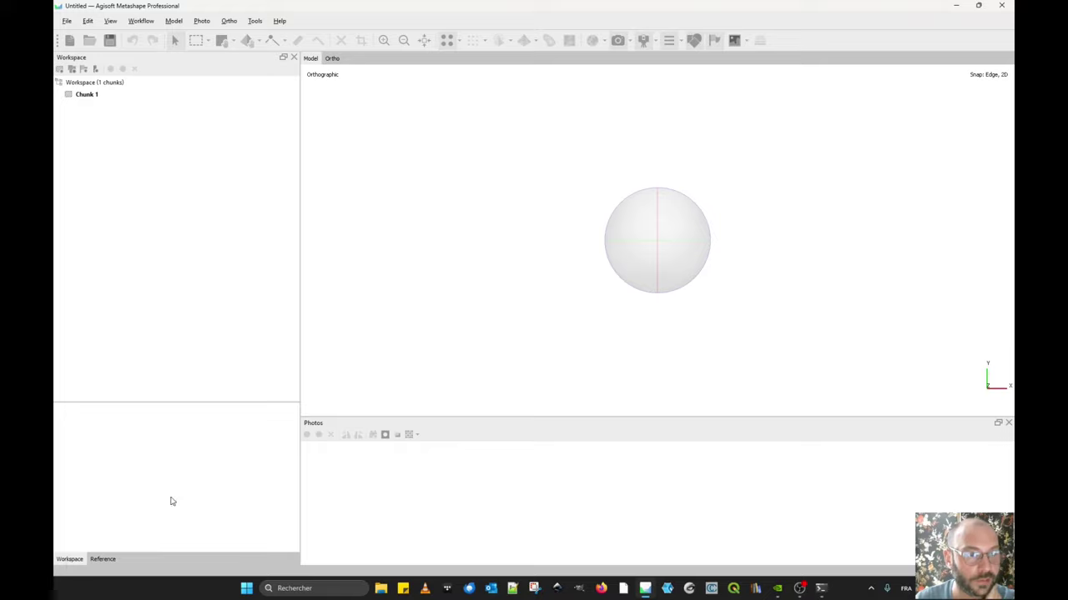
- Import the 30 drone photos ranging from DJI_0458 to DJI_0492 from the file explorer as a new chunk and remove the empty Chunk 1
{"action": "left_click", "coordinate": [380, 588]}
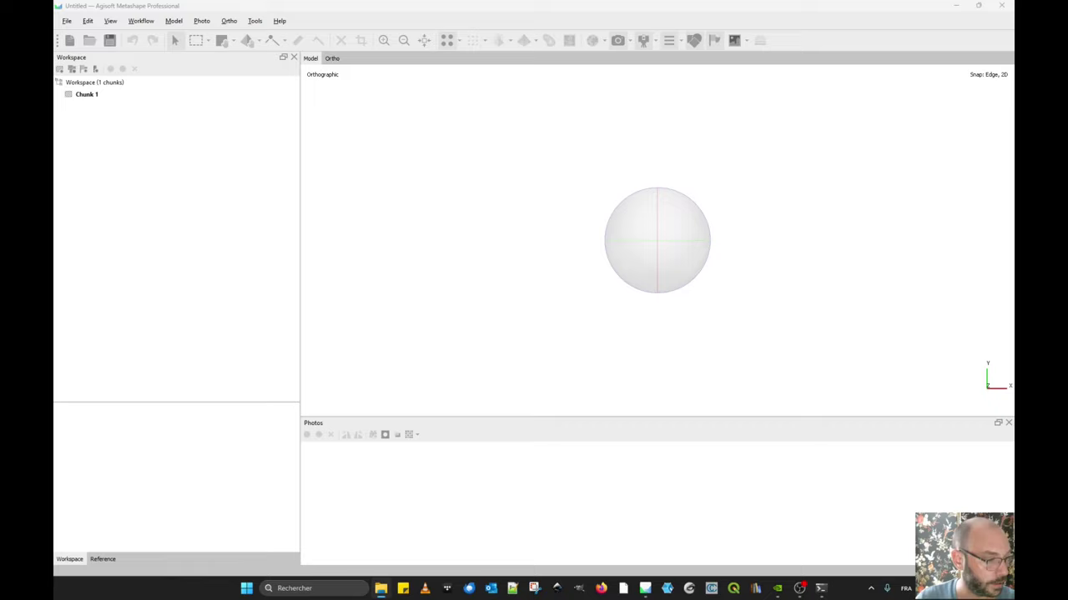
{"action": "left_click_drag", "start_coordinate": [55, 282], "coordinate": [88, 110]}
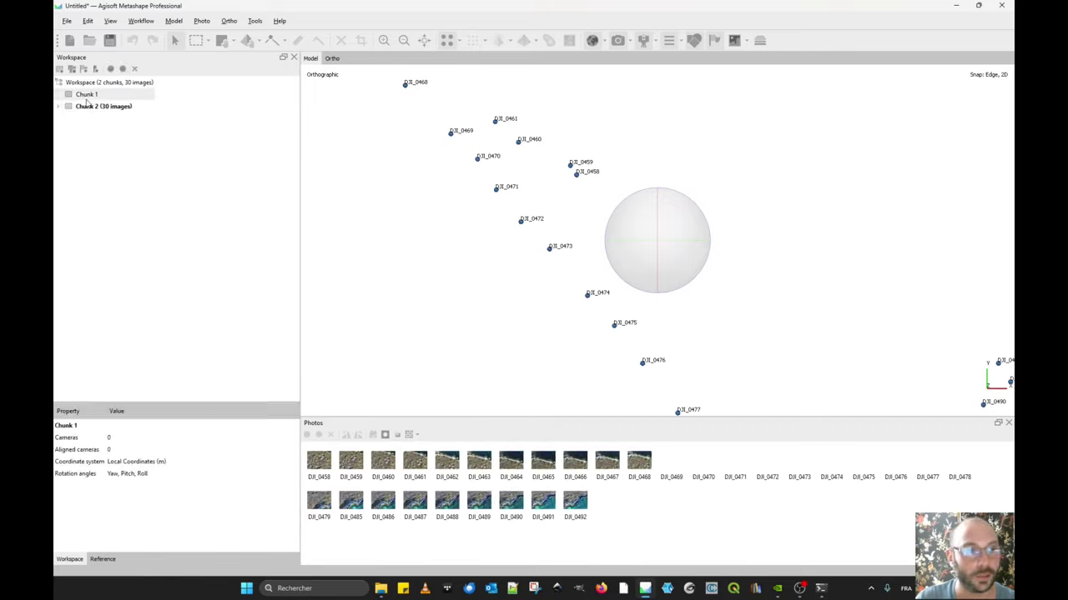
{"action": "left_click", "coordinate": [133, 68]}
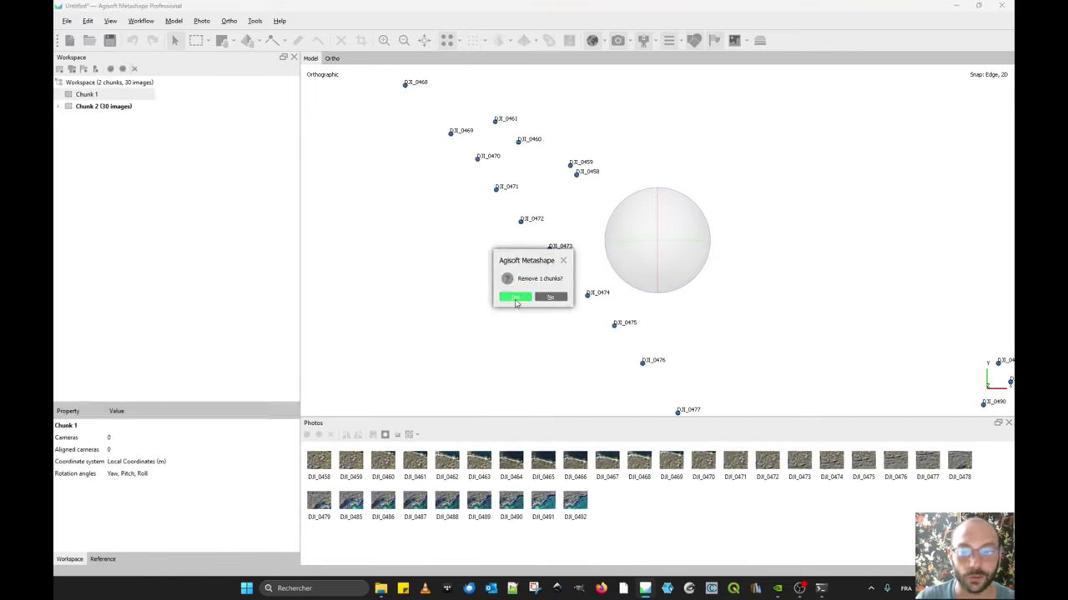
{"action": "left_click", "coordinate": [515, 297]}
{"action": "left_click_drag", "start_coordinate": [596, 306], "coordinate": [659, 221]}
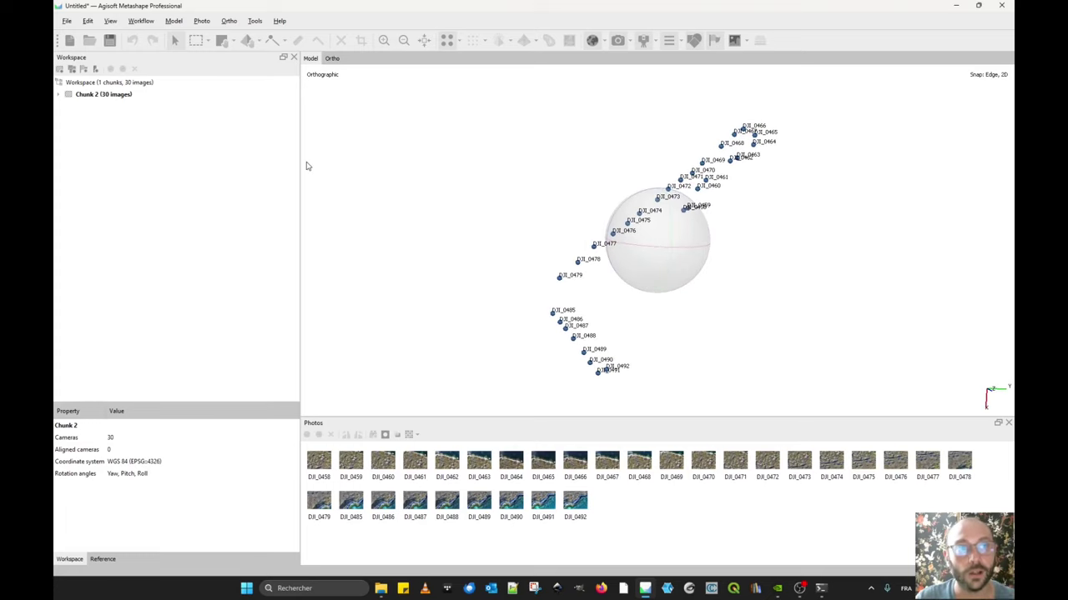
- Align the photos of Chunk 2 at Low accuracy with generic preselection and reference preselection set to Source
{"action": "left_click", "coordinate": [141, 21]}
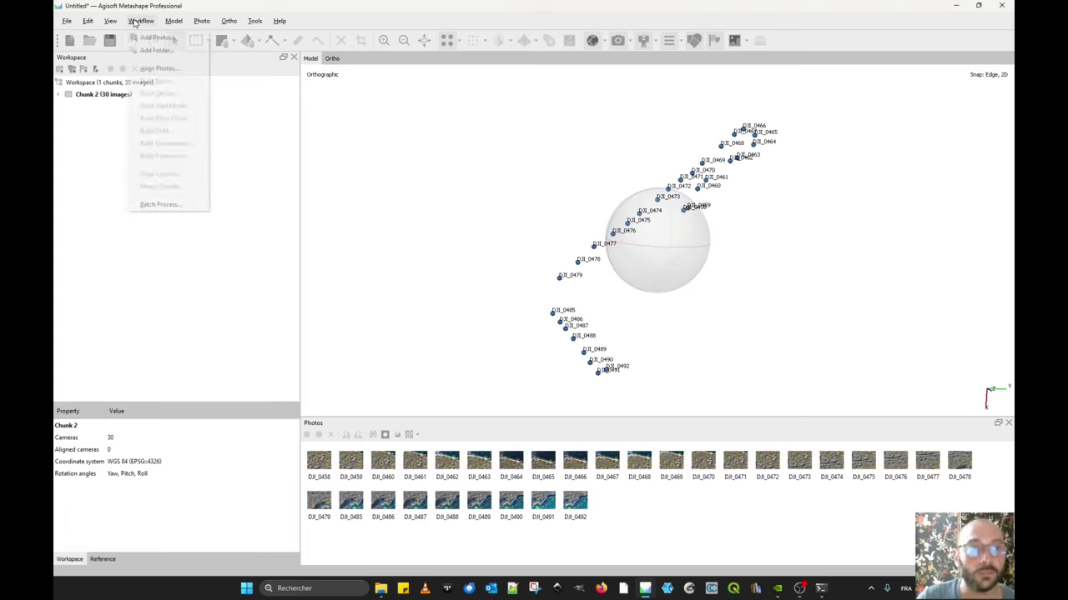
{"action": "left_click", "coordinate": [155, 69]}
{"action": "left_click", "coordinate": [552, 206]}
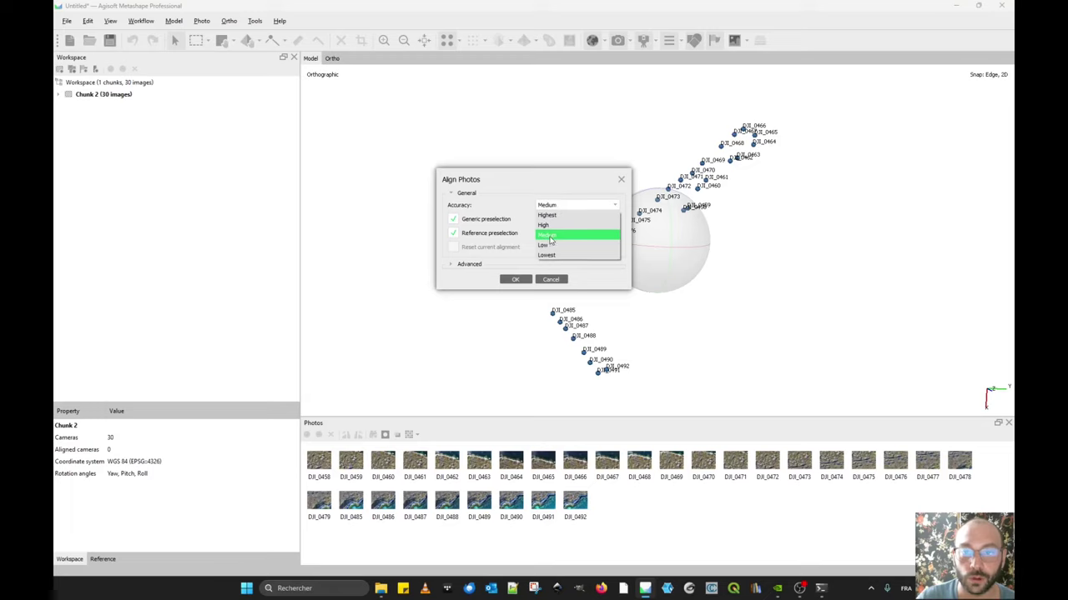
{"action": "left_click", "coordinate": [547, 246]}
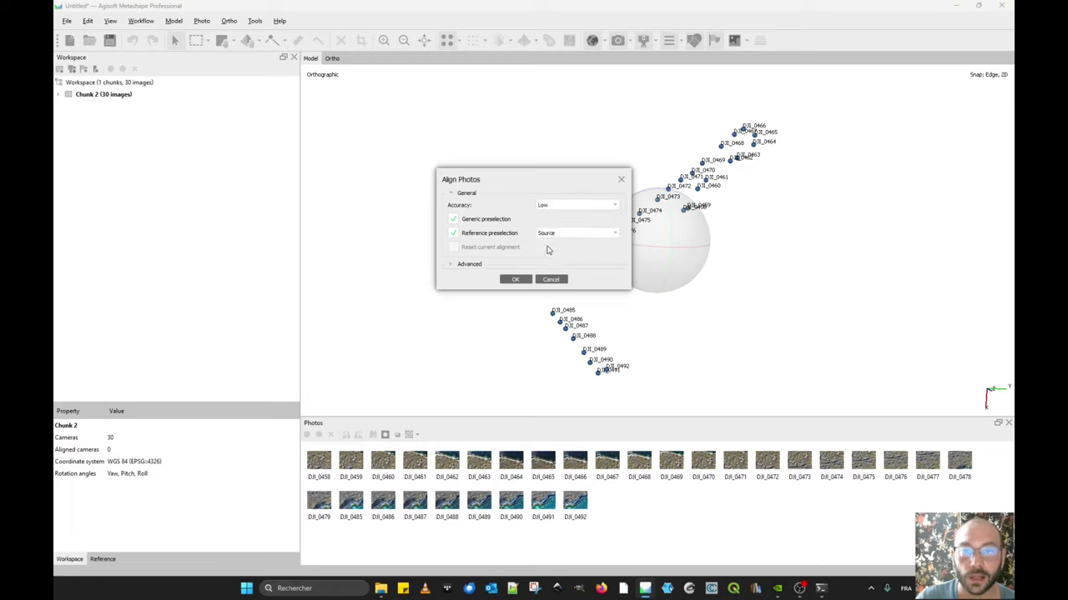
{"action": "left_click", "coordinate": [516, 280]}
{"action": "left_click_drag", "start_coordinate": [517, 179], "coordinate": [185, 137]}
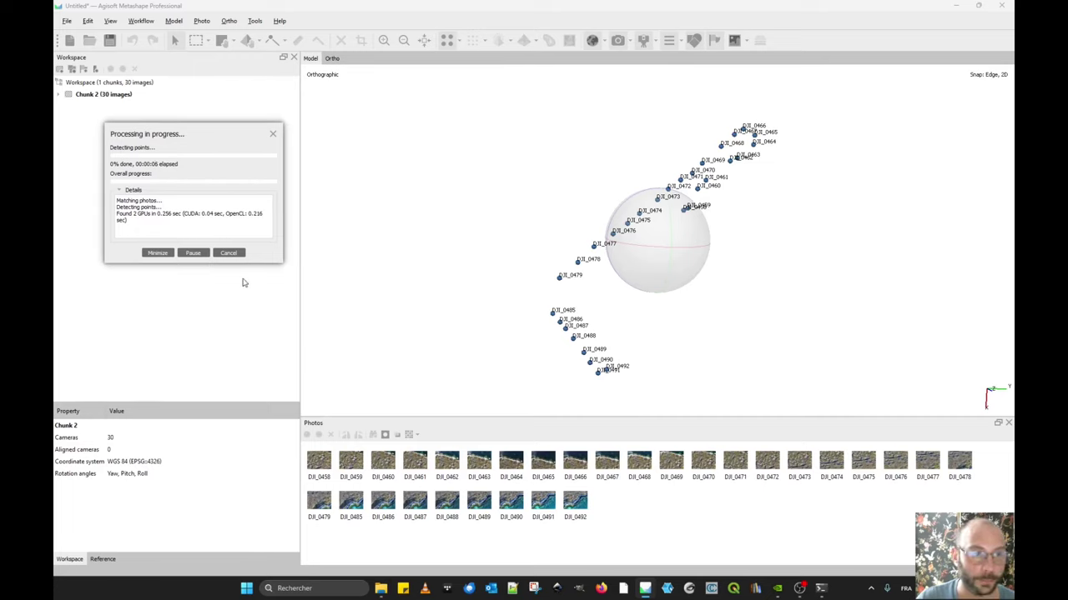
- Examine the aligned cameras and tie points in the model view, and check Chunk 2's image list, alignment and coordinate system
{"action": "left_click_drag", "start_coordinate": [717, 275], "coordinate": [572, 203]}
{"action": "mouse_move", "coordinate": [667, 281]}
{"action": "left_mouse_down"}
{"action": "mouse_move", "coordinate": [659, 292]}
{"action": "mouse_move", "coordinate": [670, 297]}
{"action": "left_mouse_up"}
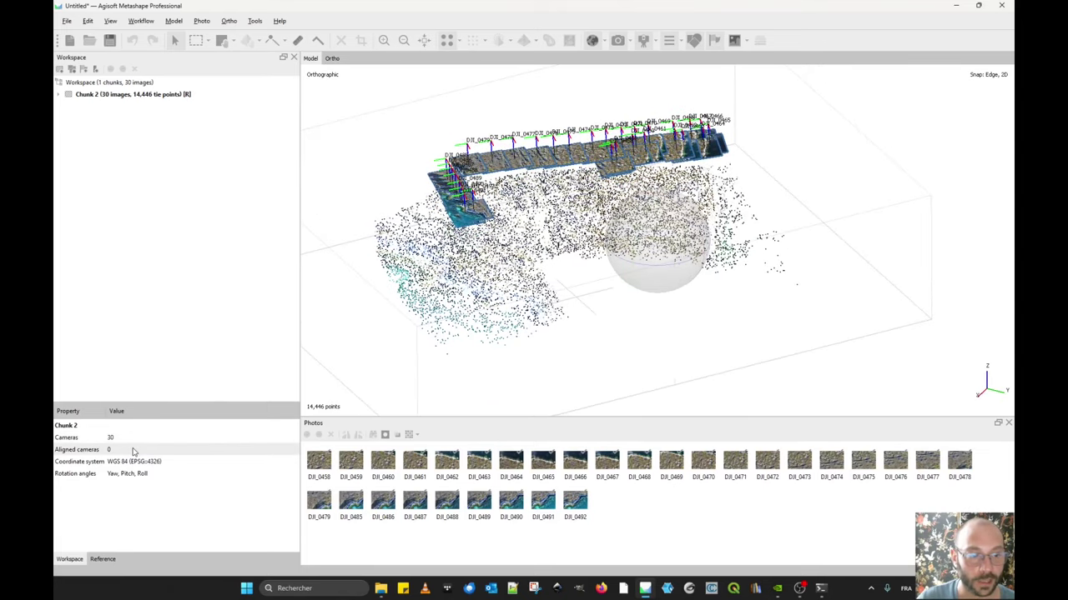
{"action": "double_click", "coordinate": [125, 94]}
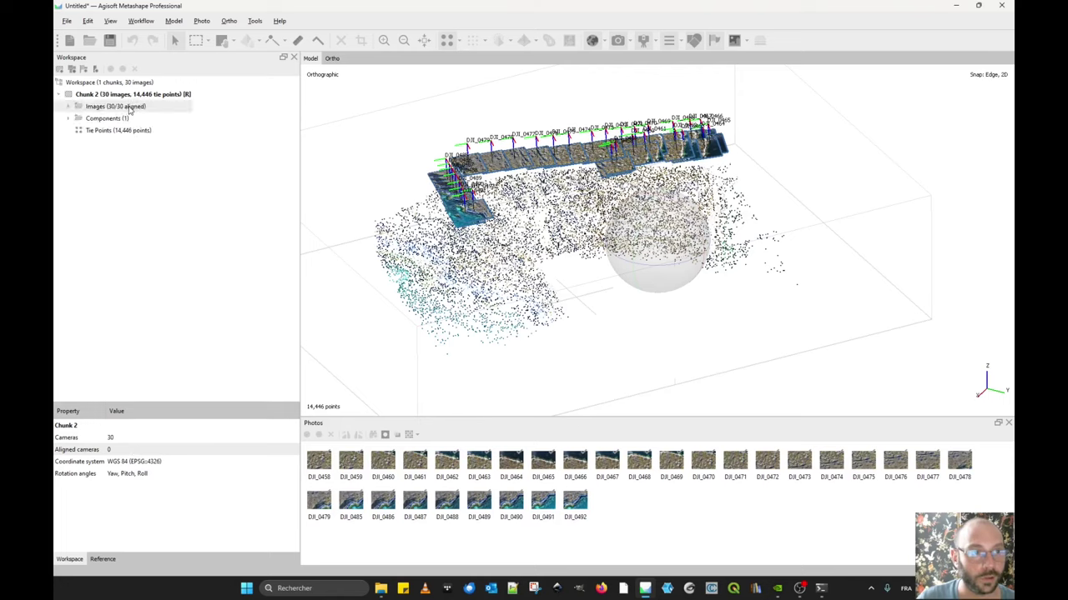
{"action": "double_click", "coordinate": [105, 108]}
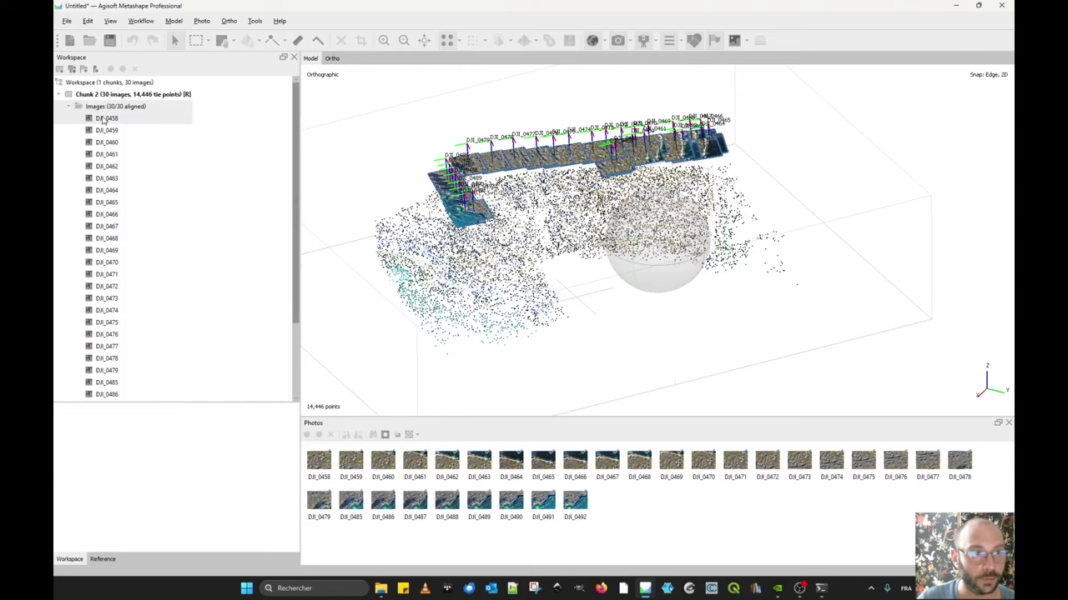
{"action": "left_click", "coordinate": [119, 95]}
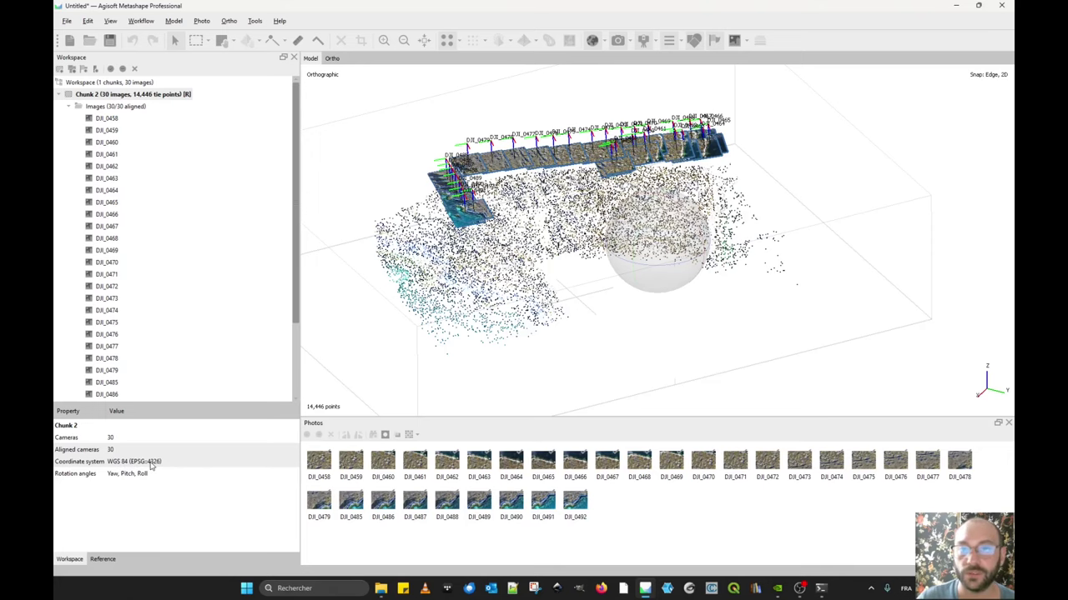
{"action": "left_click_drag", "start_coordinate": [671, 303], "coordinate": [638, 243]}
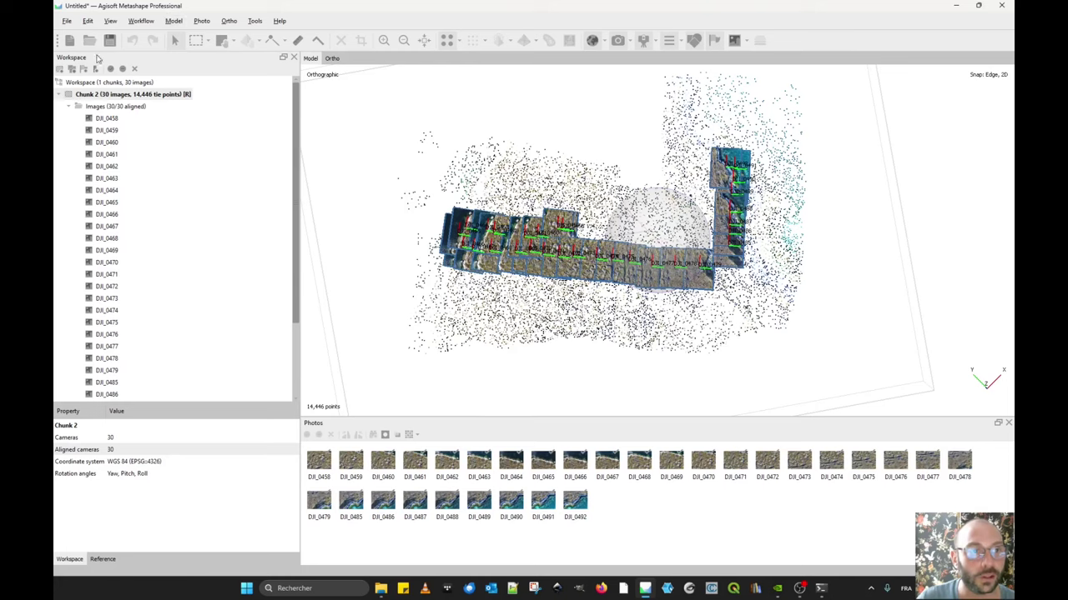
{"action": "left_click", "coordinate": [68, 106]}
- Build a mesh of Chunk 2 from depth maps with Arbitrary (3D) surface type, Medium quality and Medium face count
{"action": "left_click", "coordinate": [141, 21]}
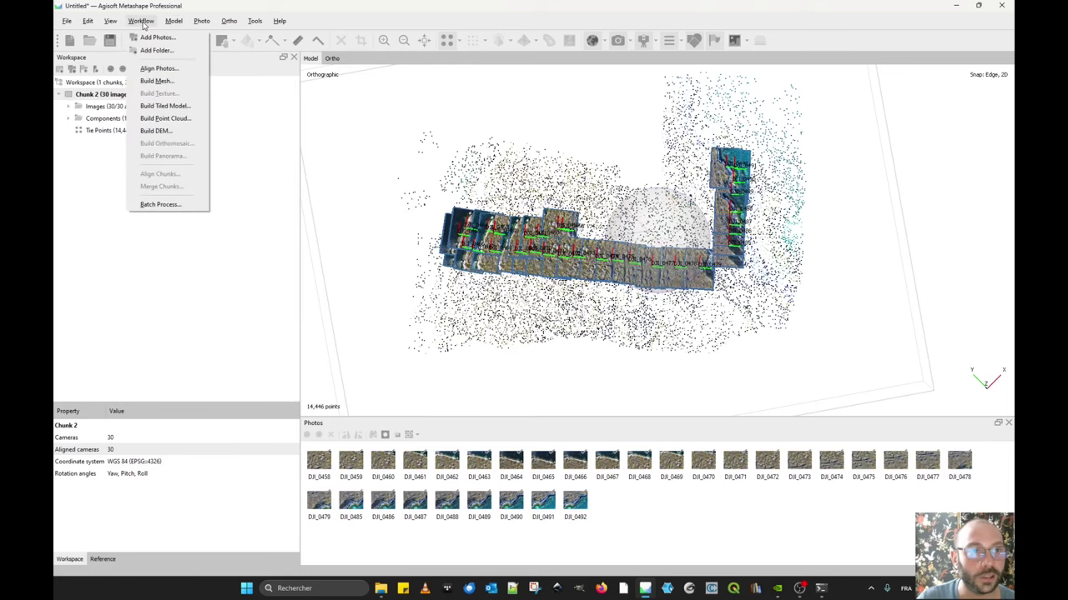
{"action": "left_click", "coordinate": [179, 82]}
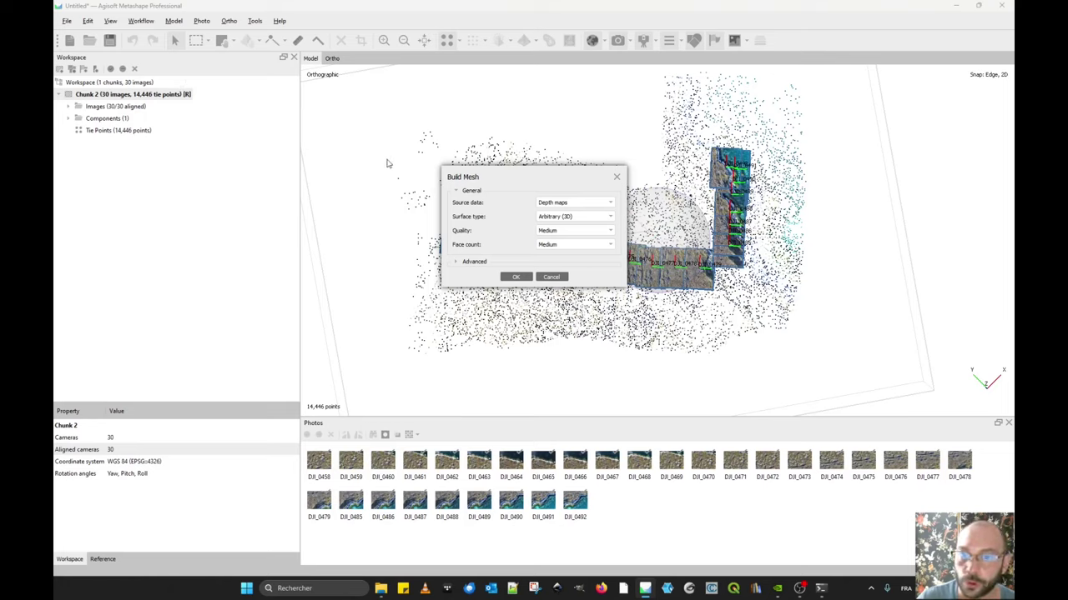
{"action": "left_click", "coordinate": [609, 204]}
{"action": "left_click", "coordinate": [609, 204]}
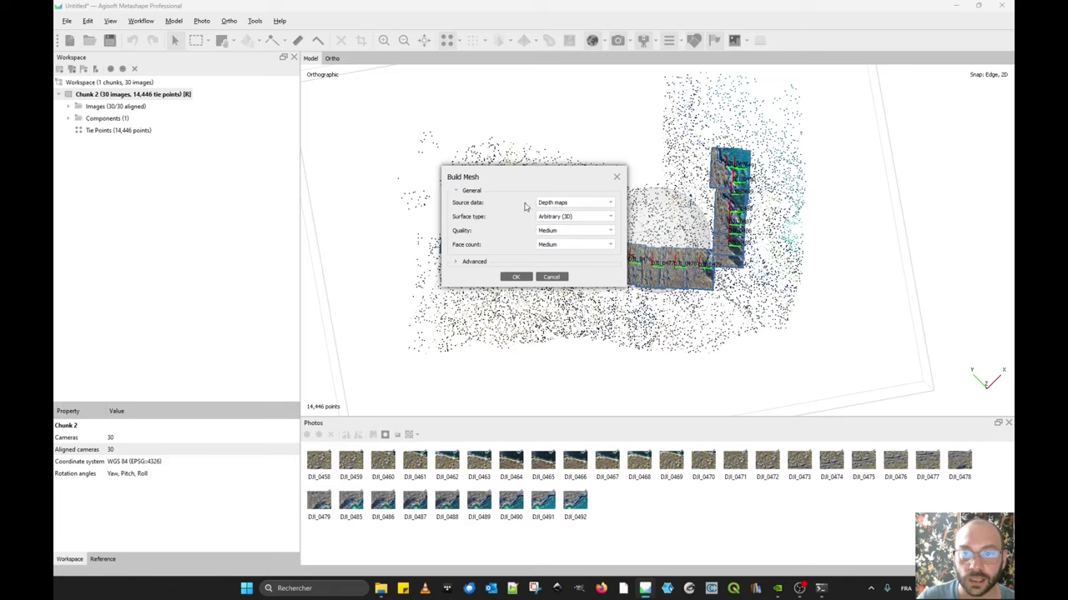
{"action": "left_click", "coordinate": [604, 217]}
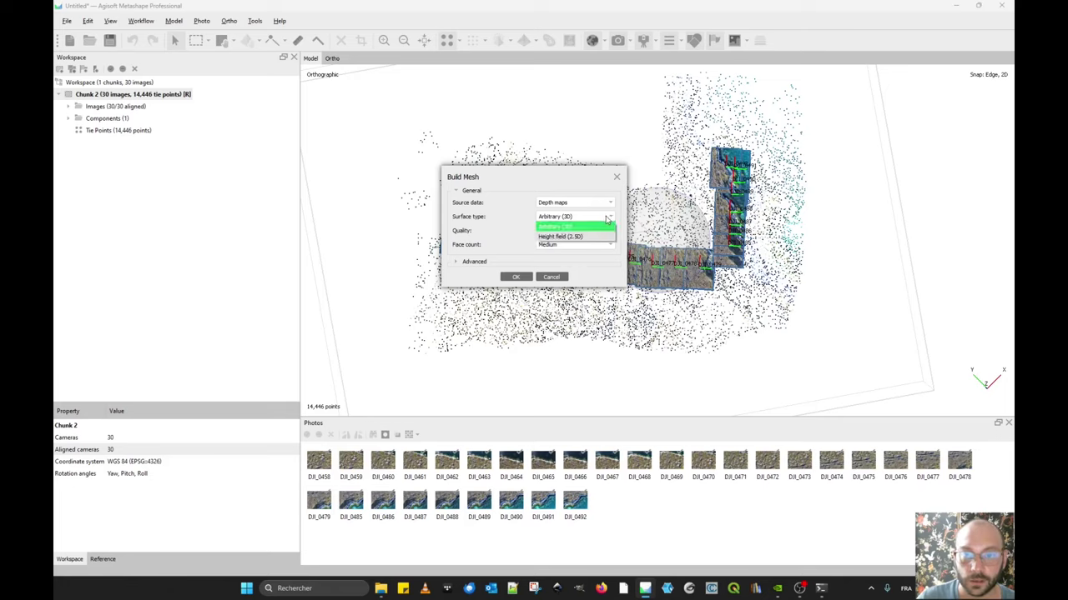
{"action": "left_click", "coordinate": [606, 219]}
{"action": "left_click", "coordinate": [609, 231]}
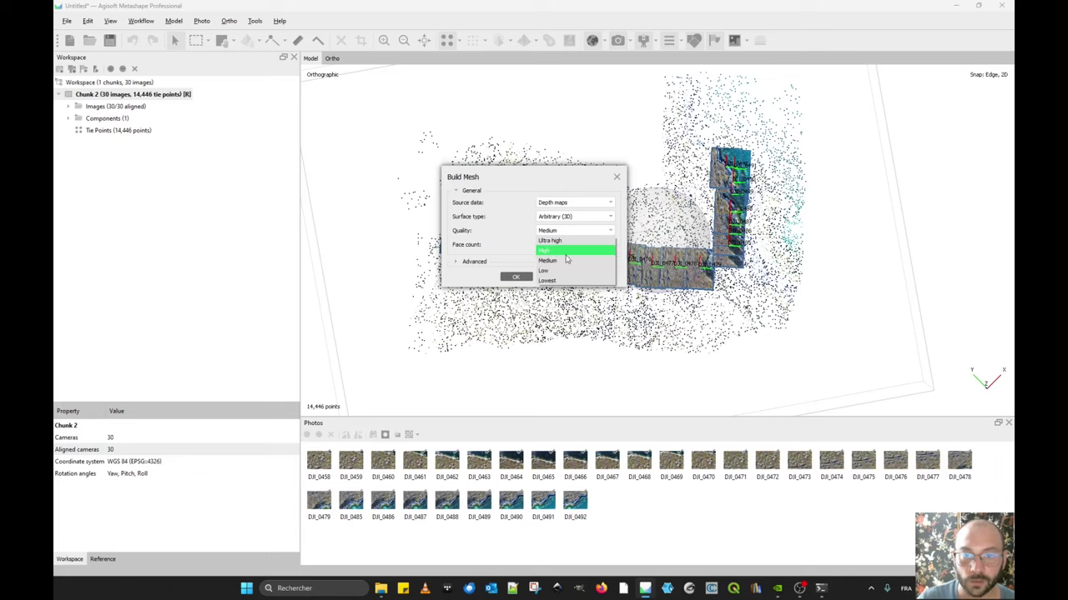
{"action": "left_click", "coordinate": [565, 263]}
{"action": "left_click", "coordinate": [470, 263]}
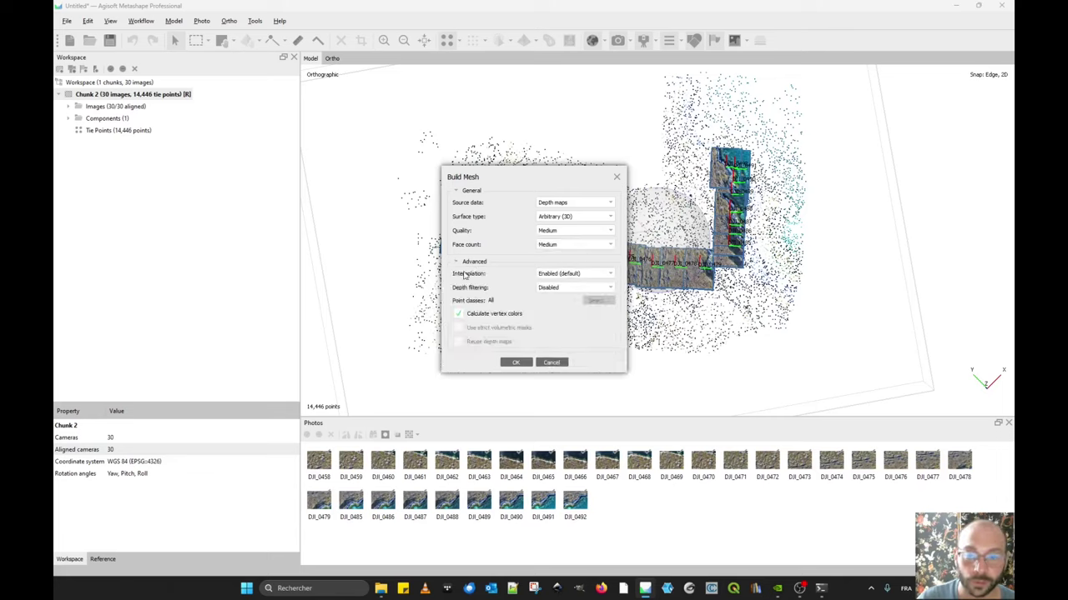
{"action": "left_click", "coordinate": [516, 364]}
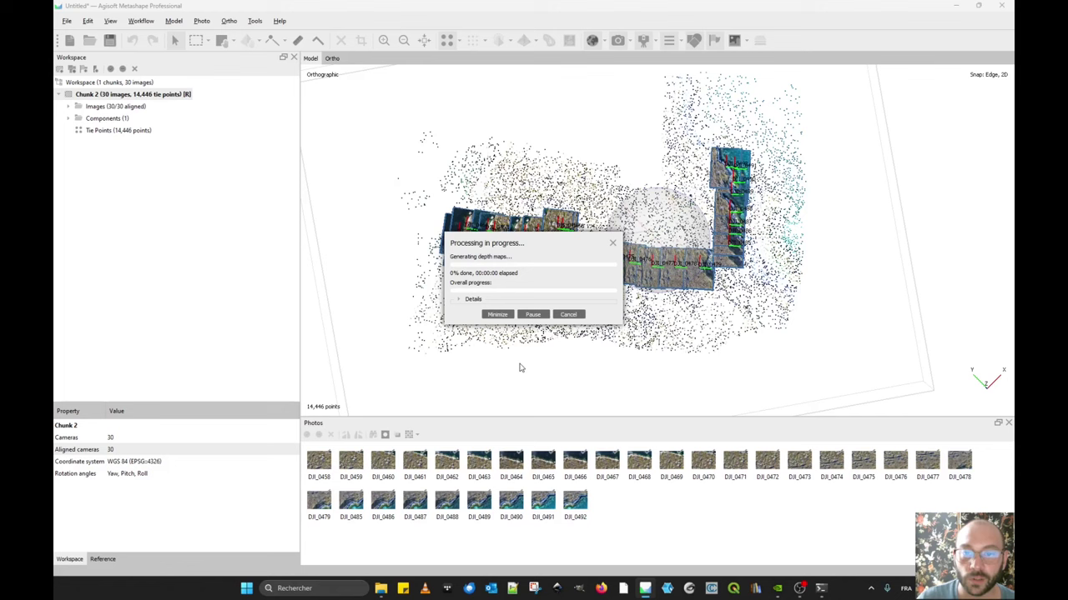
{"action": "left_click", "coordinate": [459, 300]}
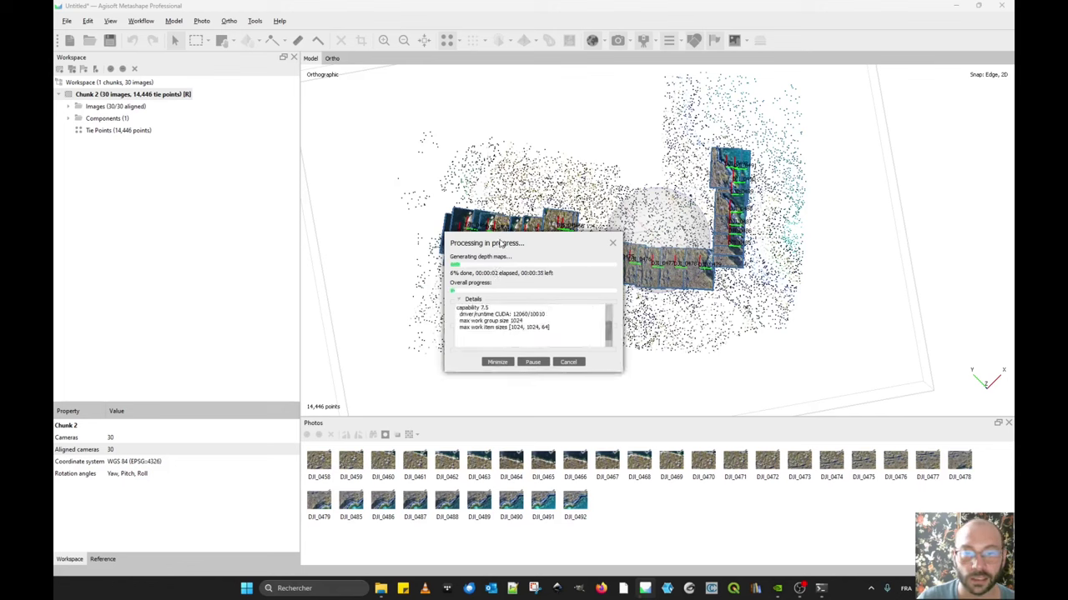
{"action": "left_click_drag", "start_coordinate": [500, 243], "coordinate": [223, 163]}
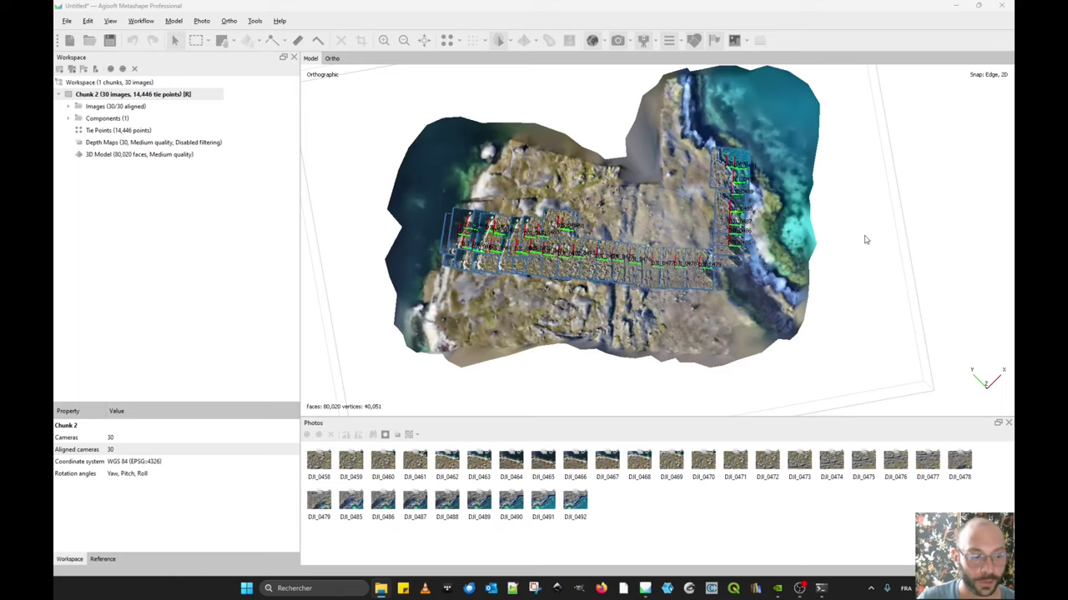
- Examine the terrain relief and surface detail of the generated 3D mesh from several angles
{"action": "left_click_drag", "start_coordinate": [865, 240], "coordinate": [686, 268]}
{"action": "scroll", "coordinate": [658, 317], "scroll_direction": "up", "scroll_amount": 4}
{"action": "scroll", "coordinate": [658, 318], "scroll_direction": "up", "scroll_amount": 3}
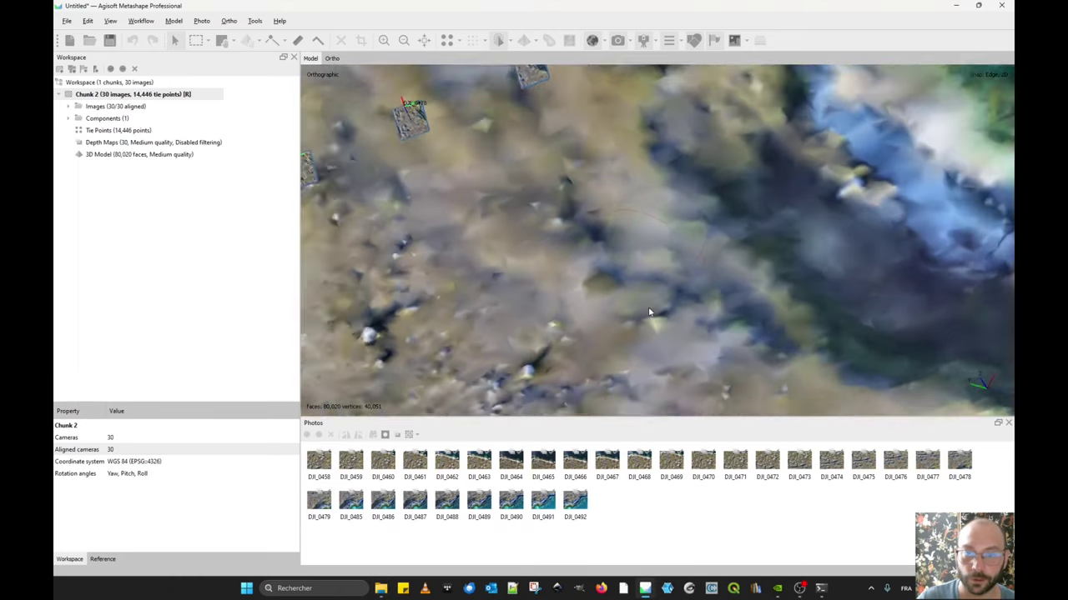
{"action": "scroll", "coordinate": [667, 300], "scroll_direction": "down", "scroll_amount": 6}
{"action": "scroll", "coordinate": [691, 268], "scroll_direction": "up", "scroll_amount": 2}
{"action": "left_click_drag", "start_coordinate": [691, 267], "coordinate": [717, 254]}
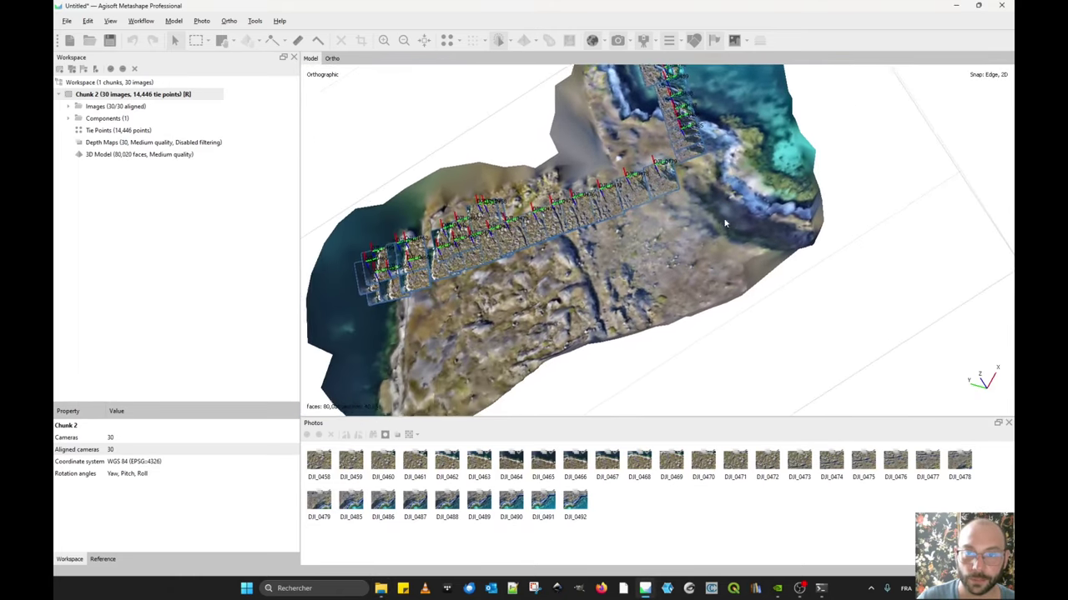
{"action": "scroll", "coordinate": [726, 250], "scroll_direction": "up", "scroll_amount": 5}
{"action": "scroll", "coordinate": [621, 271], "scroll_direction": "up", "scroll_amount": 1}
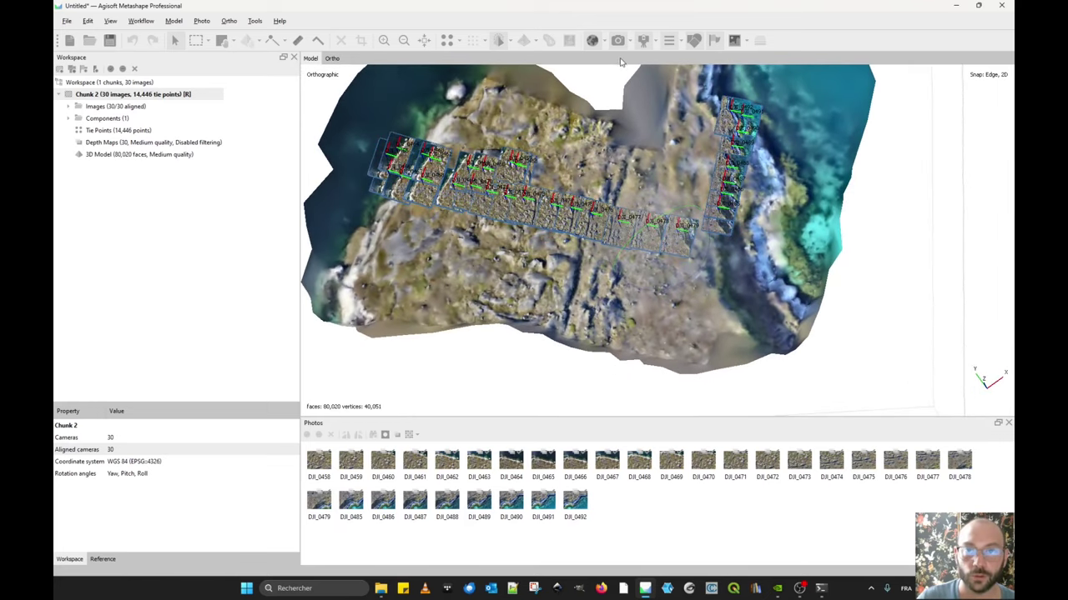
- Try to display the Satellite basemap beneath the 3D model
{"action": "left_click", "coordinate": [600, 40]}
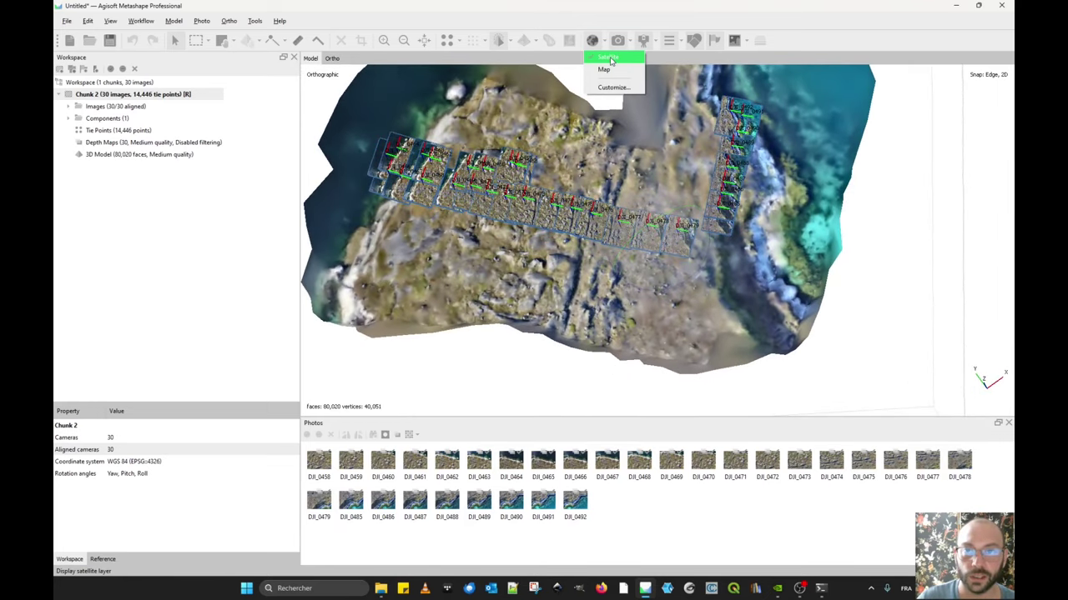
{"action": "left_click", "coordinate": [596, 41]}
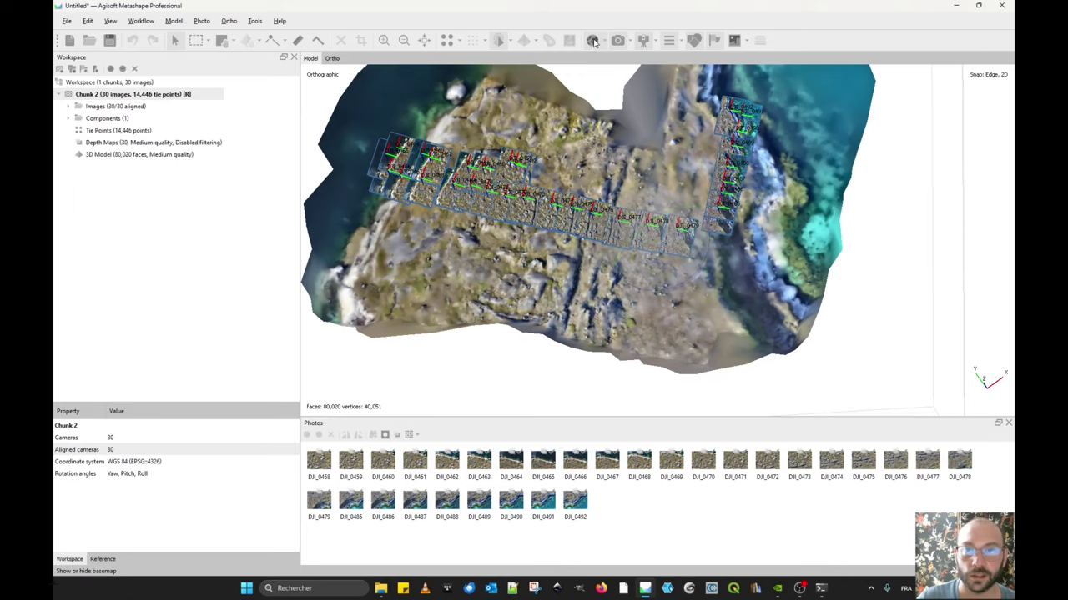
{"action": "left_click", "coordinate": [595, 41]}
{"action": "left_click", "coordinate": [589, 43]}
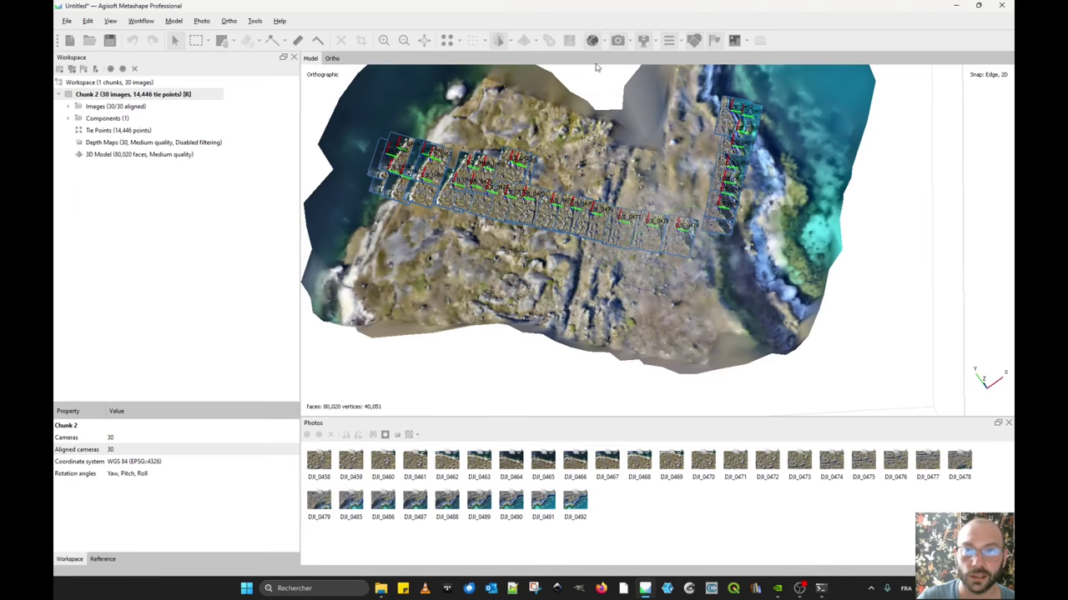
- Display the Map basemap beneath the model and examine how the mesh fits the mapped coastline
{"action": "left_click", "coordinate": [602, 41]}
{"action": "left_click", "coordinate": [616, 73]}
{"action": "scroll", "coordinate": [676, 279], "scroll_direction": "down", "scroll_amount": 10}
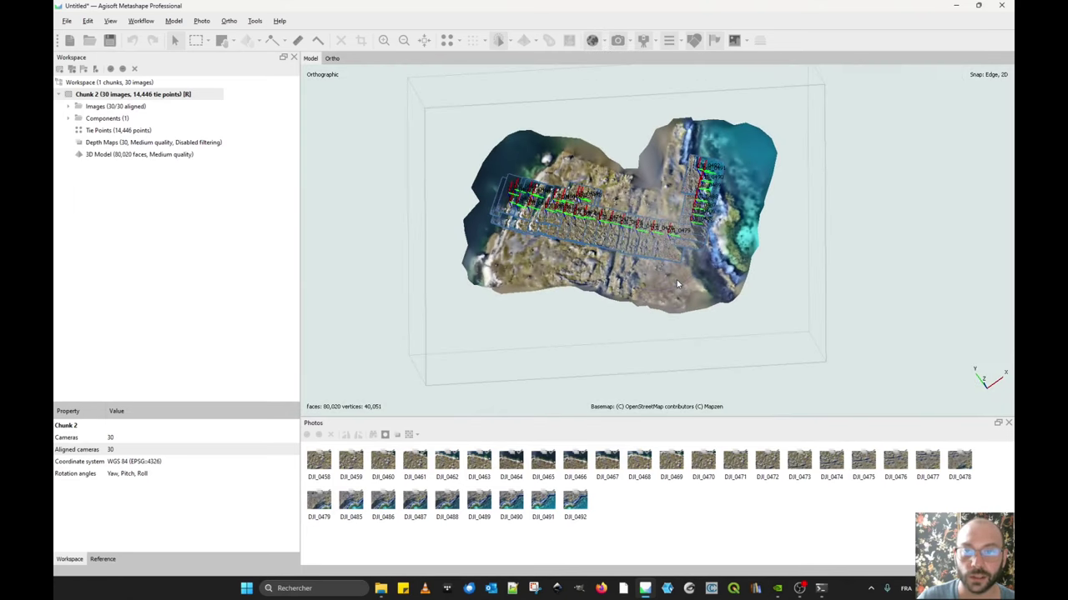
{"action": "mouse_move", "coordinate": [659, 288]}
{"action": "left_mouse_down"}
{"action": "mouse_move", "coordinate": [679, 312]}
{"action": "mouse_move", "coordinate": [667, 276]}
{"action": "mouse_move", "coordinate": [671, 293]}
{"action": "left_mouse_up"}
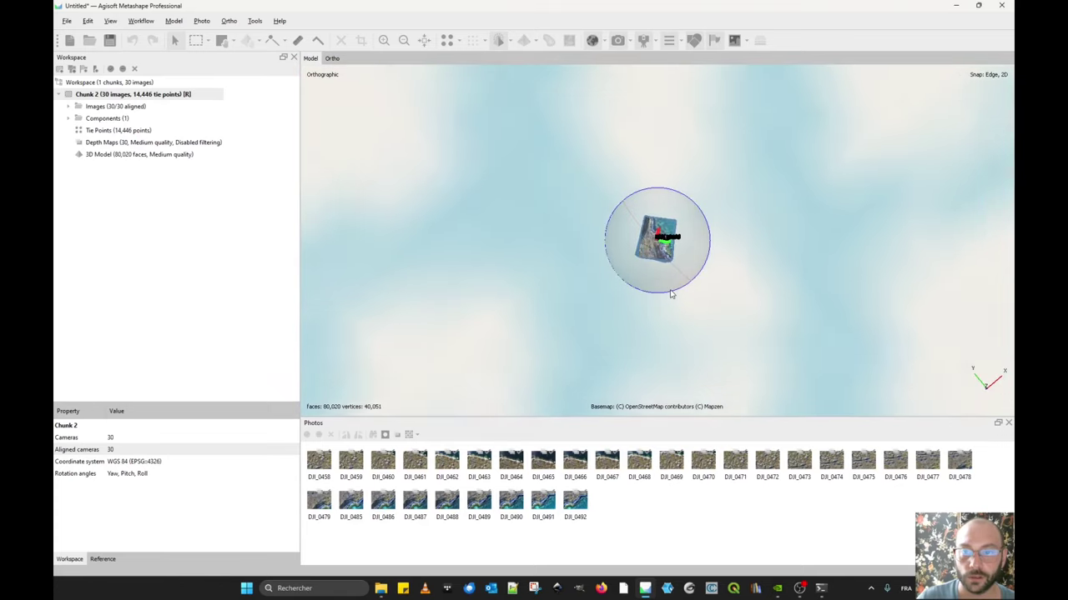
{"action": "right_click_drag", "start_coordinate": [758, 257], "coordinate": [724, 297]}
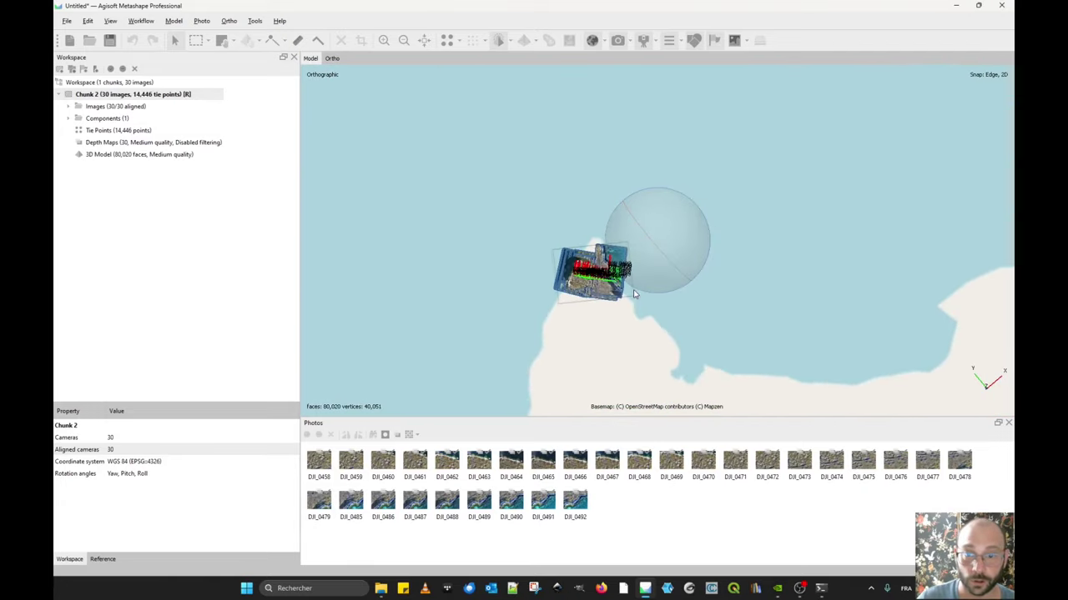
{"action": "scroll", "coordinate": [724, 296], "scroll_direction": "up", "scroll_amount": 5}
{"action": "scroll", "coordinate": [573, 254], "scroll_direction": "up", "scroll_amount": 4}
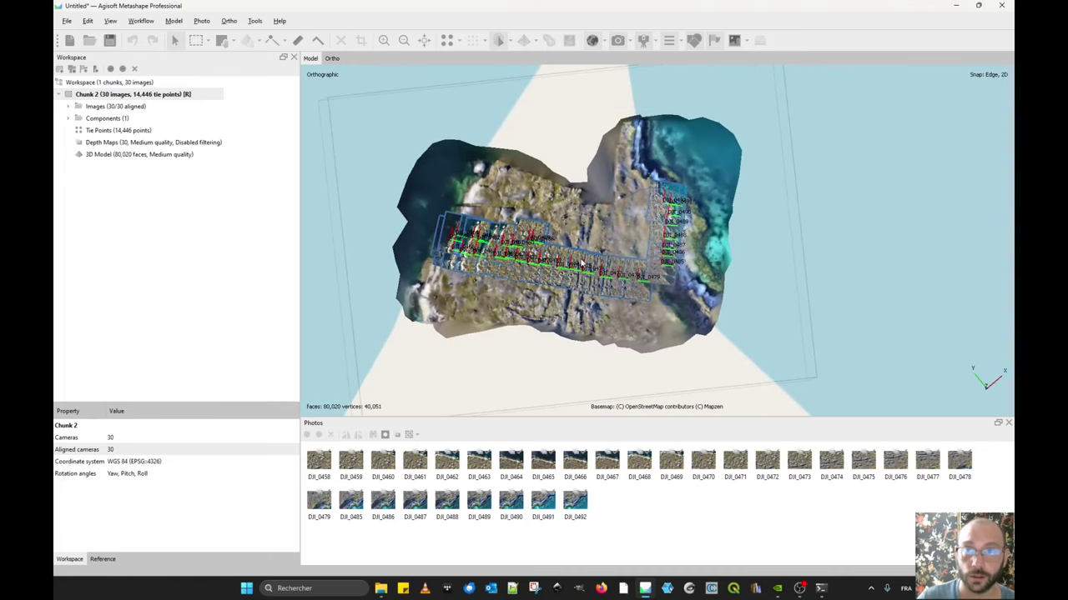
- Compare the camera display over the model with thumbnails, slave cameras and local axes switched on and off
{"action": "left_click", "coordinate": [618, 42]}
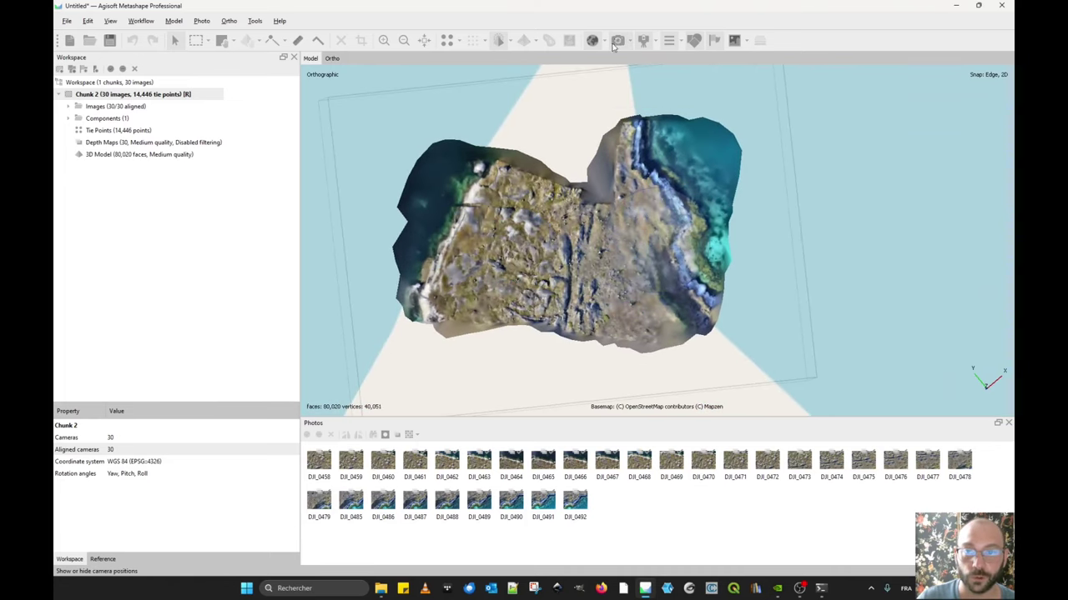
{"action": "left_click", "coordinate": [631, 41]}
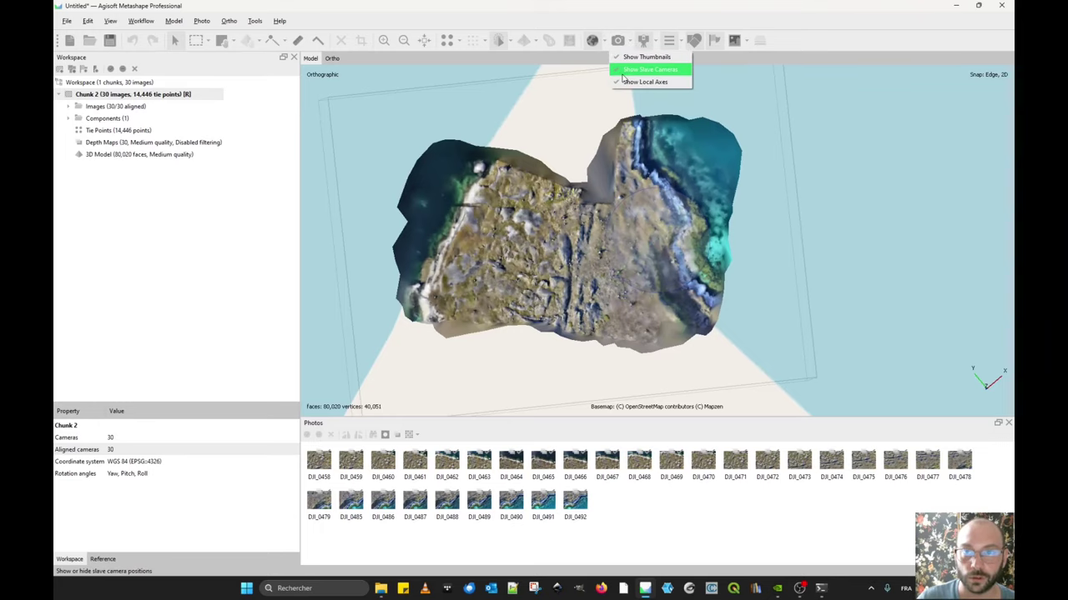
{"action": "left_click", "coordinate": [621, 41]}
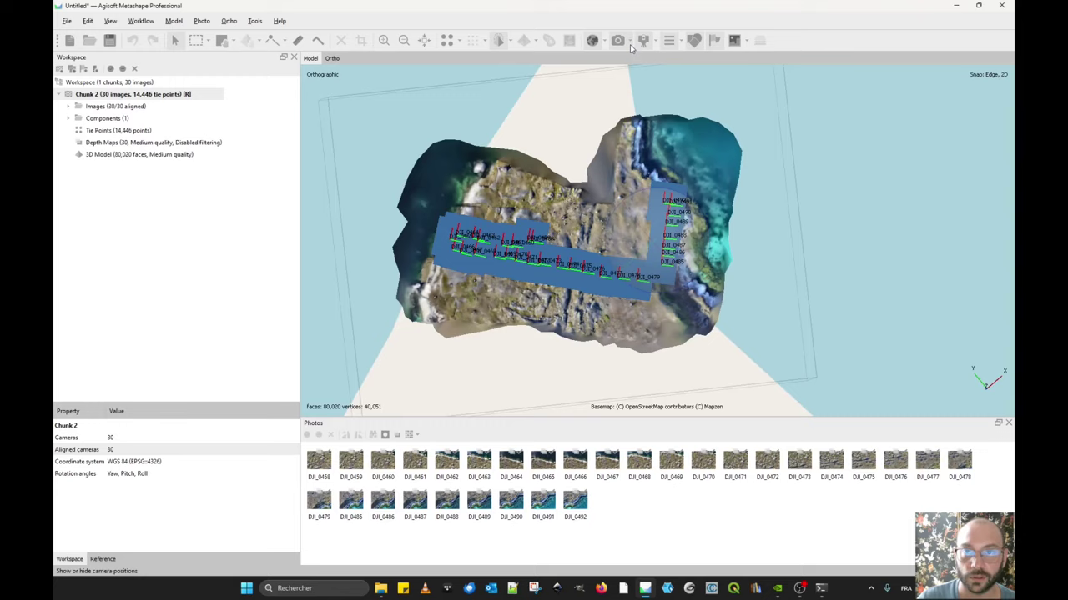
{"action": "left_click", "coordinate": [631, 74]}
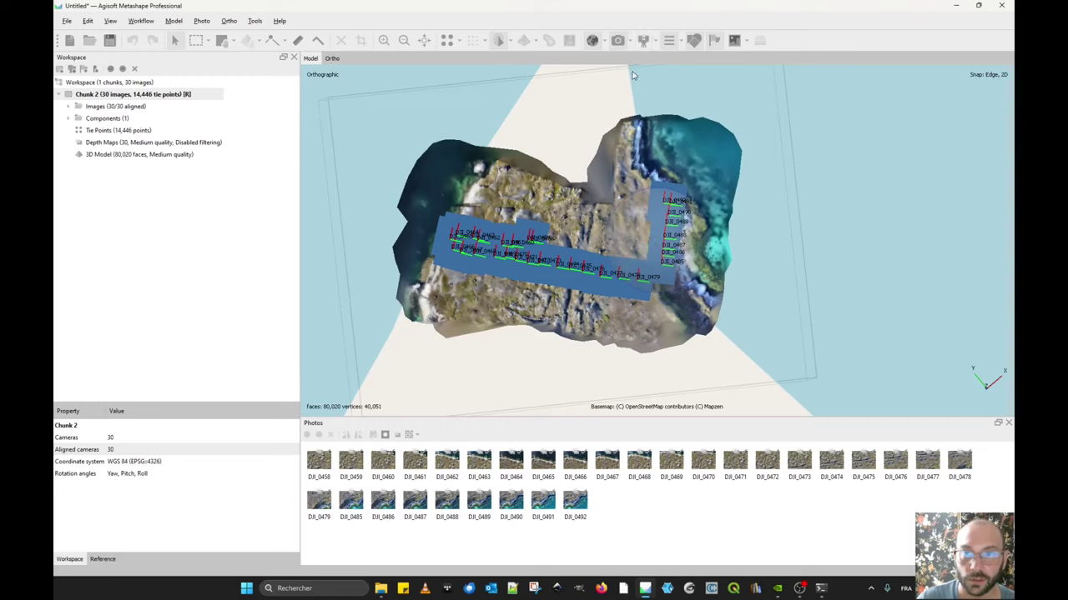
{"action": "left_click", "coordinate": [629, 40]}
{"action": "left_click", "coordinate": [629, 81]}
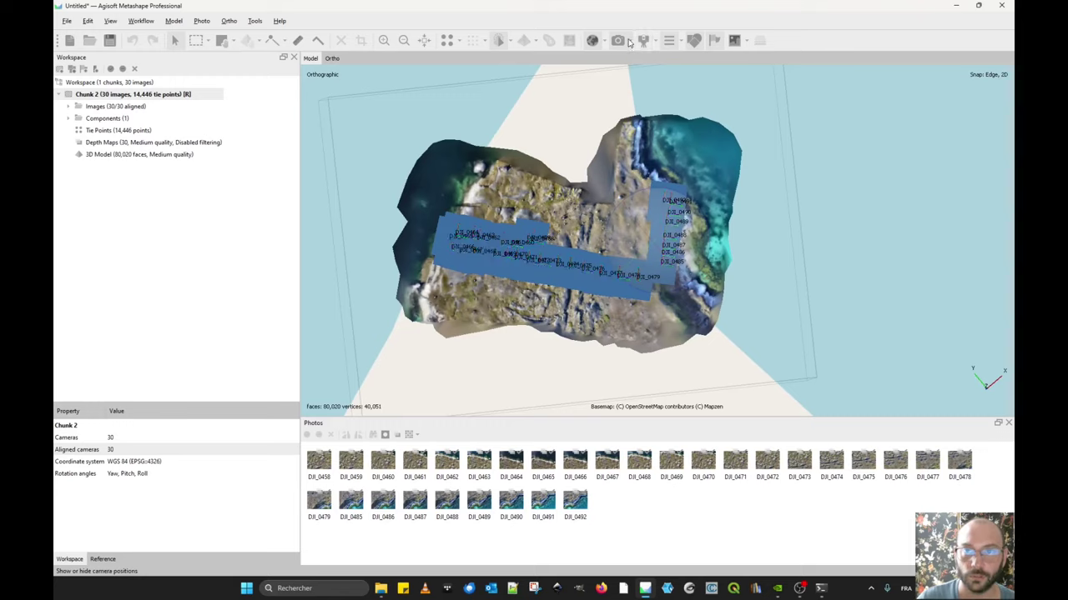
{"action": "left_click", "coordinate": [629, 40]}
{"action": "left_click", "coordinate": [633, 72]}
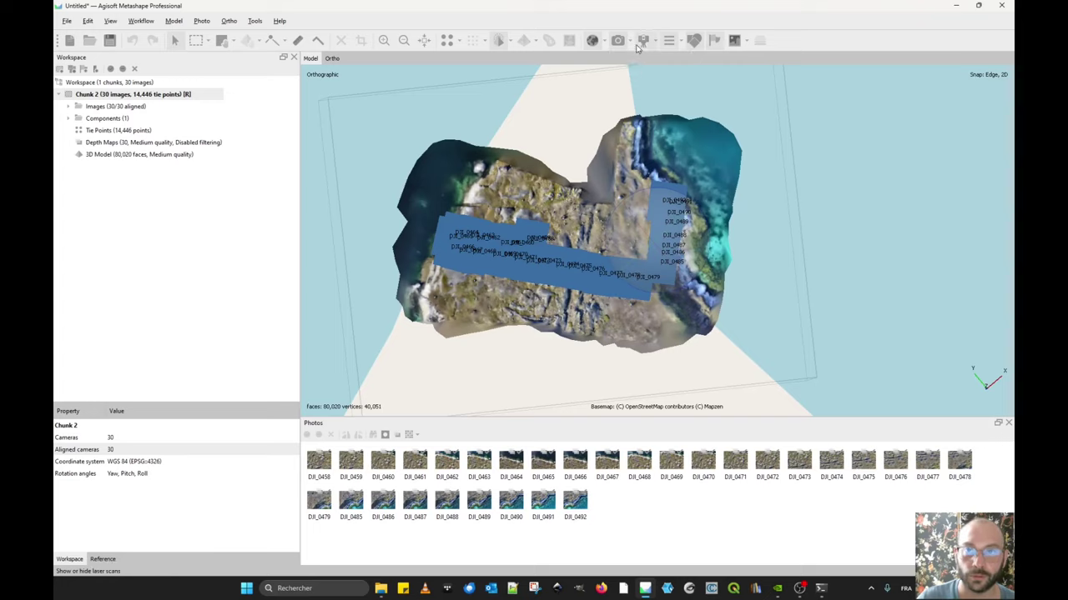
{"action": "left_click", "coordinate": [630, 40]}
{"action": "left_click", "coordinate": [629, 82]}
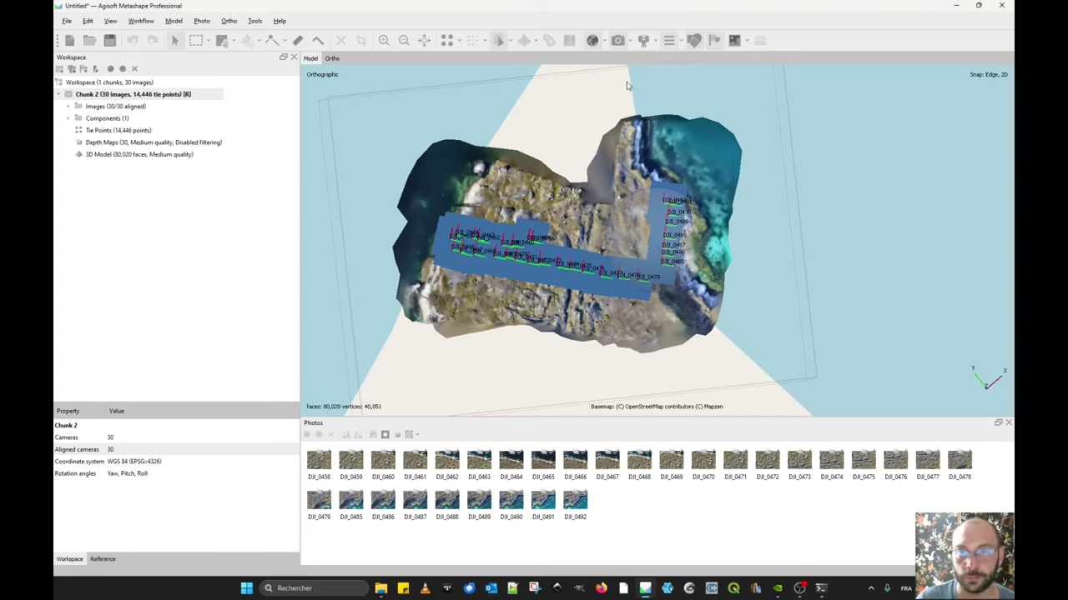
- Toggle the camera thumbnails and hide all camera positions over the mesh
{"action": "left_click", "coordinate": [629, 40]}
{"action": "left_click", "coordinate": [624, 57]}
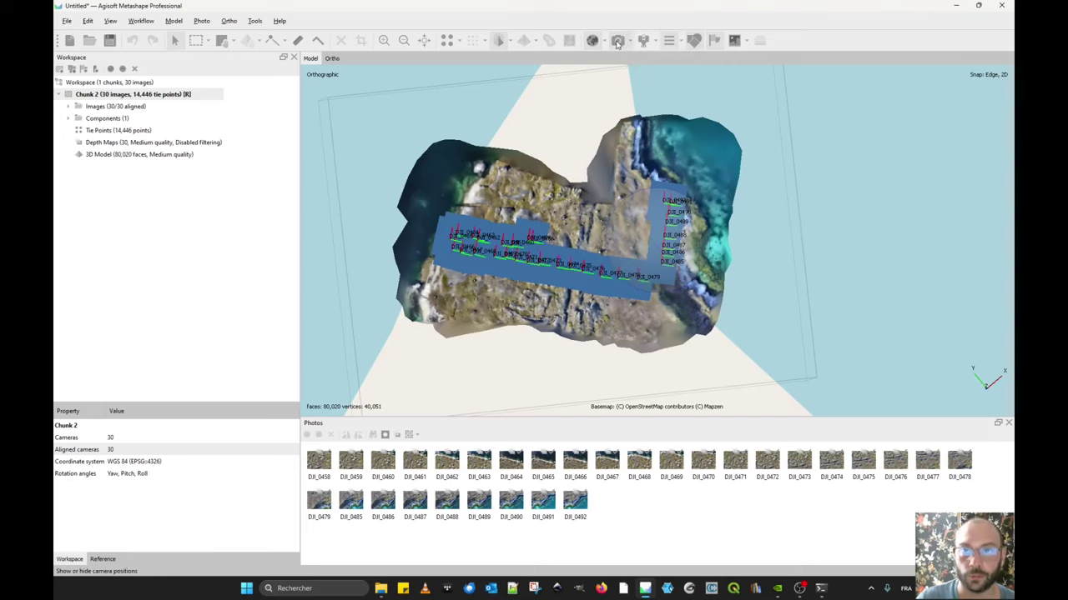
{"action": "left_click", "coordinate": [618, 42]}
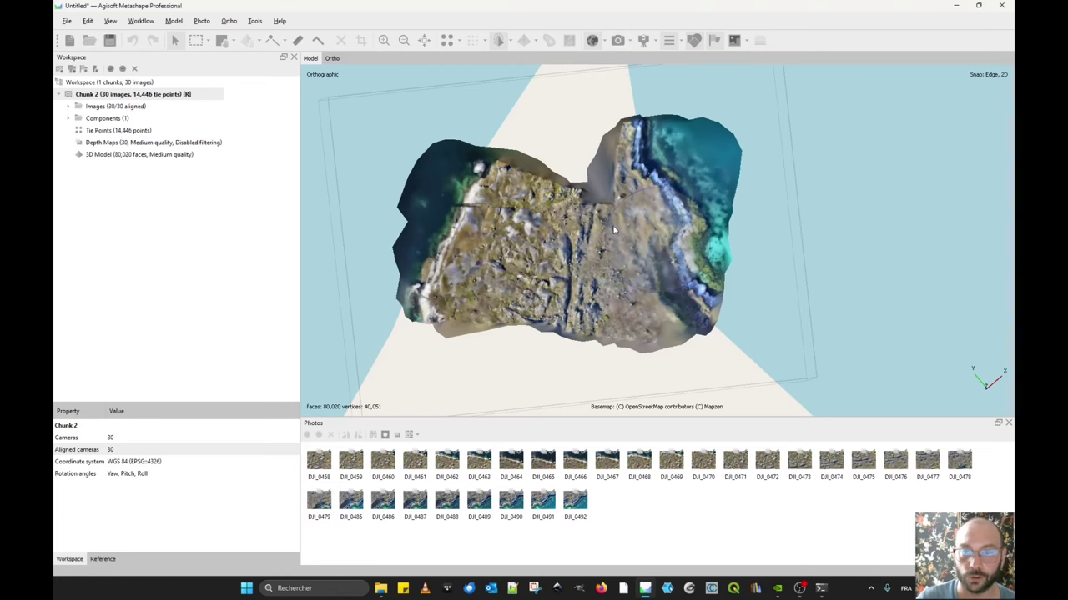
{"action": "left_click_drag", "start_coordinate": [618, 230], "coordinate": [643, 247]}
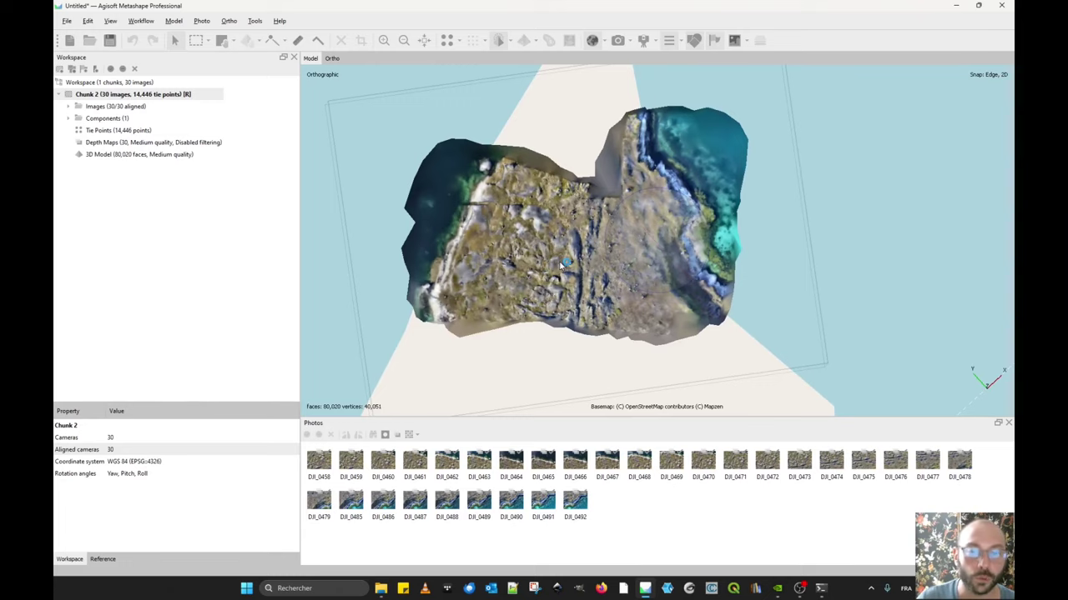
{"action": "left_click", "coordinate": [66, 21]}
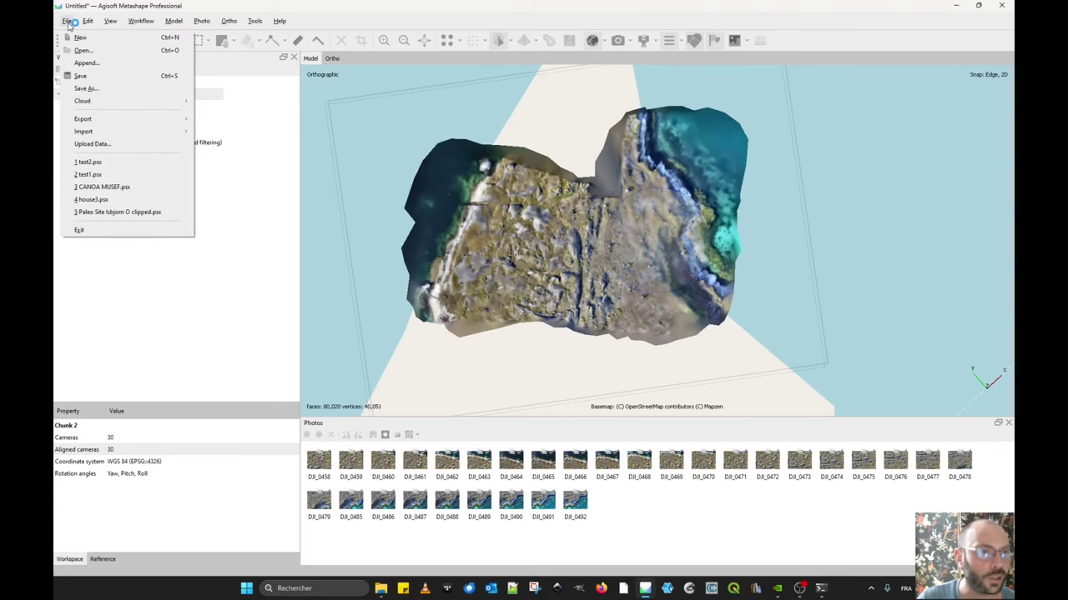
{"action": "mouse_move", "coordinate": [140, 21]}
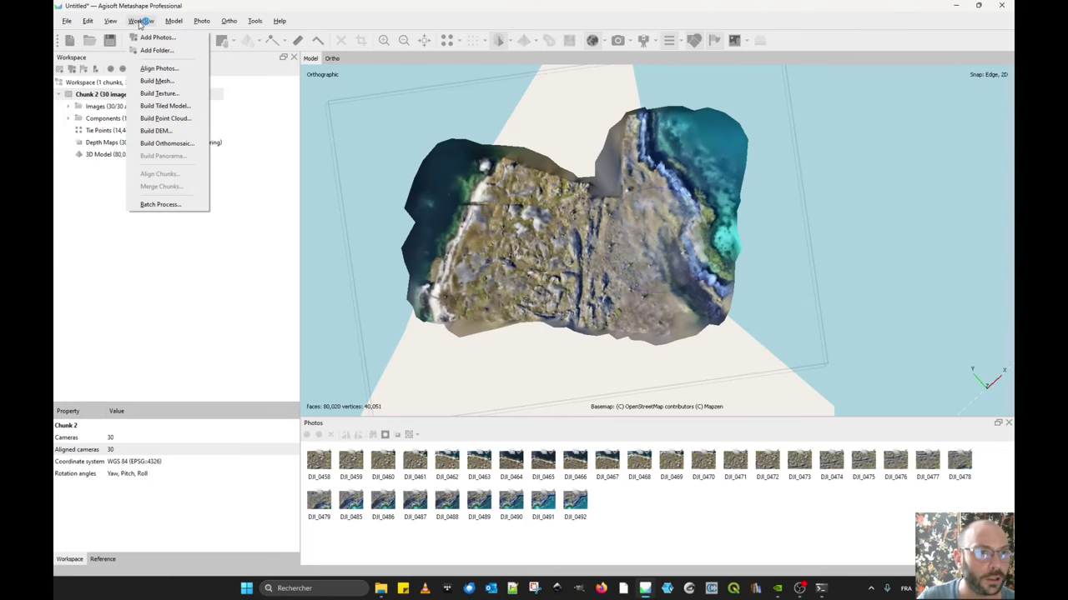
{"action": "left_click", "coordinate": [181, 132]}
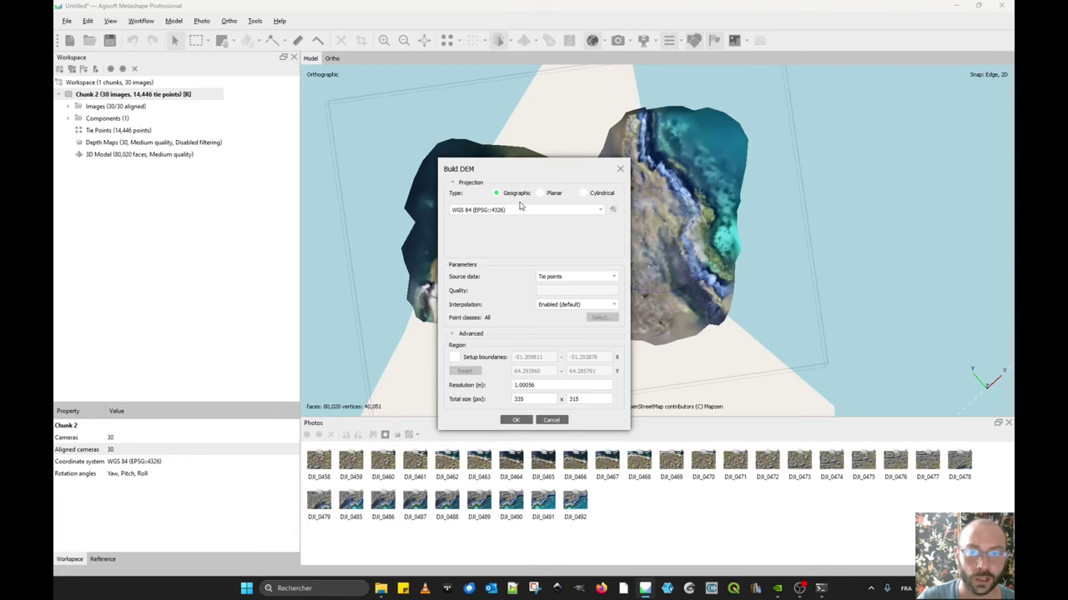
{"action": "left_click", "coordinate": [621, 169]}
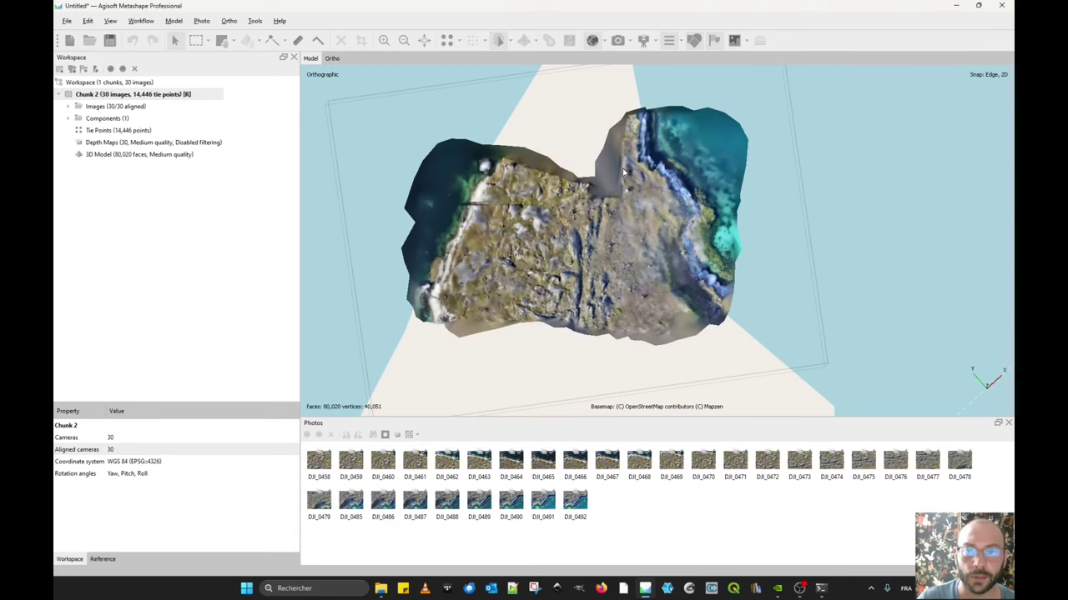
- Build a diffuse map texture from the images with Generic mapping, Mosaic blending and texture size 4096 x 1
{"action": "left_click", "coordinate": [140, 20]}
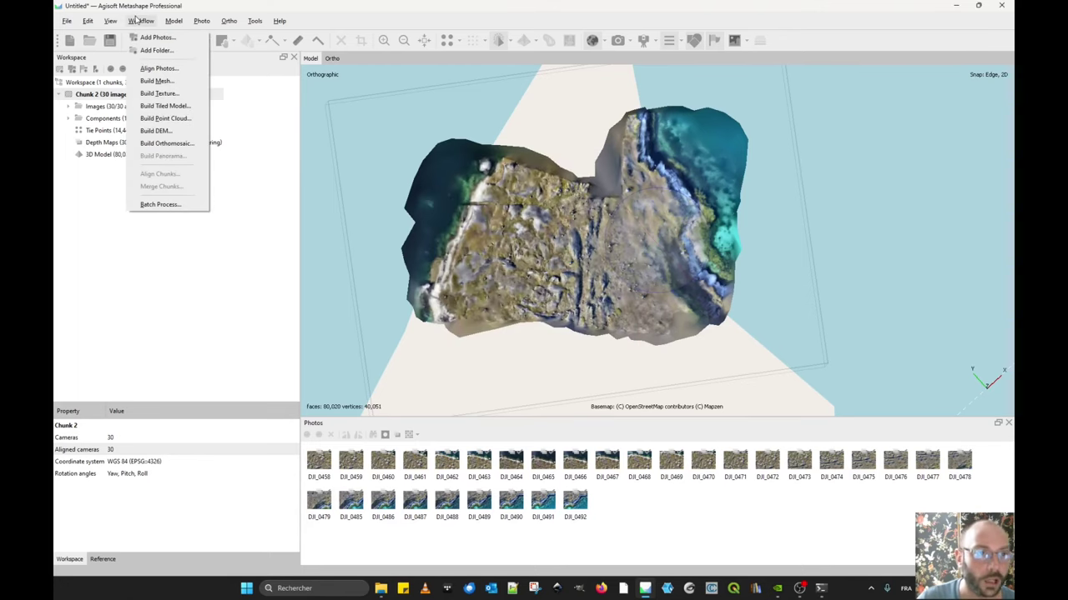
{"action": "left_click", "coordinate": [194, 94]}
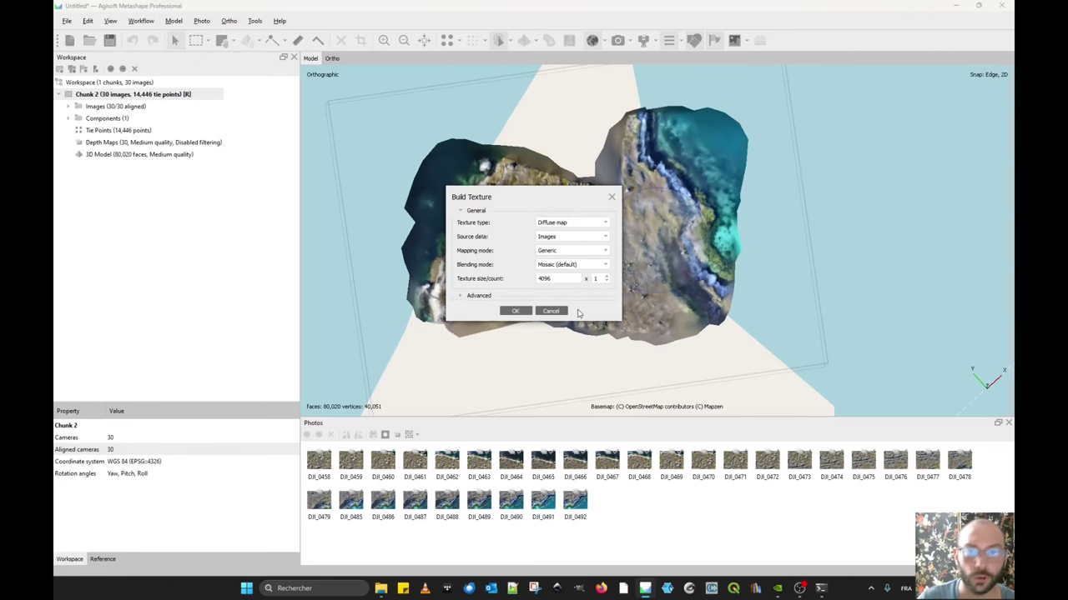
{"action": "left_click", "coordinate": [575, 225]}
{"action": "left_click", "coordinate": [575, 227]}
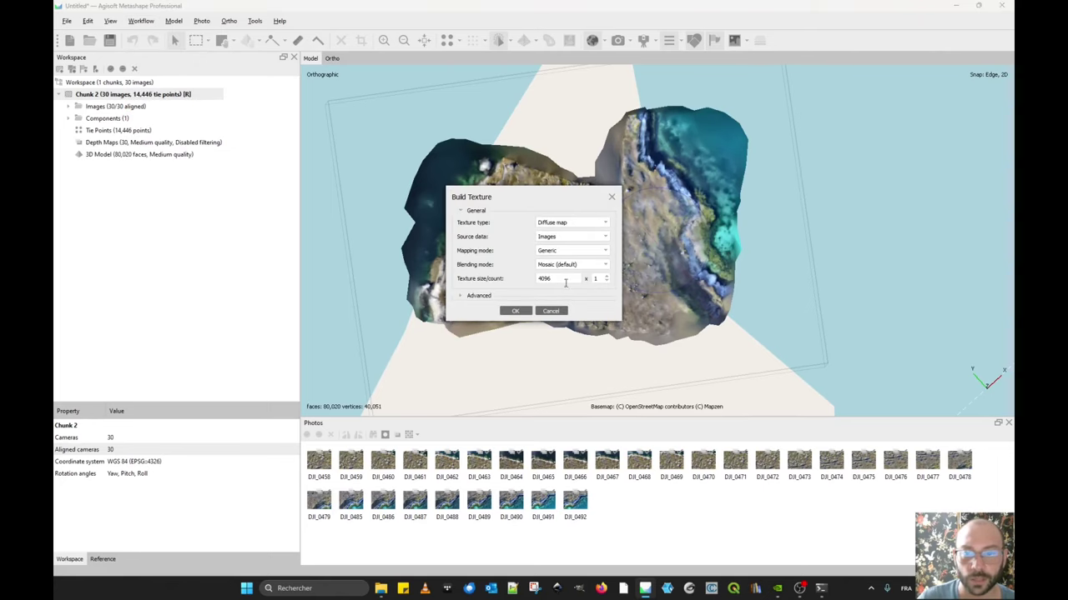
{"action": "left_click", "coordinate": [515, 311]}
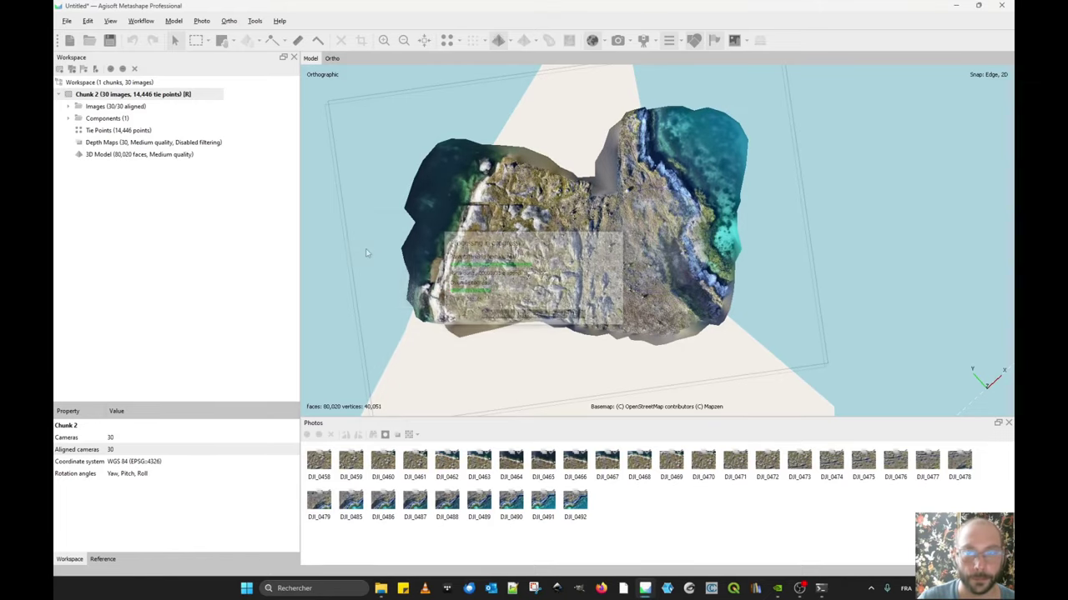
- Examine the sharpness of the new texture on the rocks and vegetation, up close and over the whole model
{"action": "scroll", "coordinate": [607, 350], "scroll_direction": "up", "scroll_amount": 6}
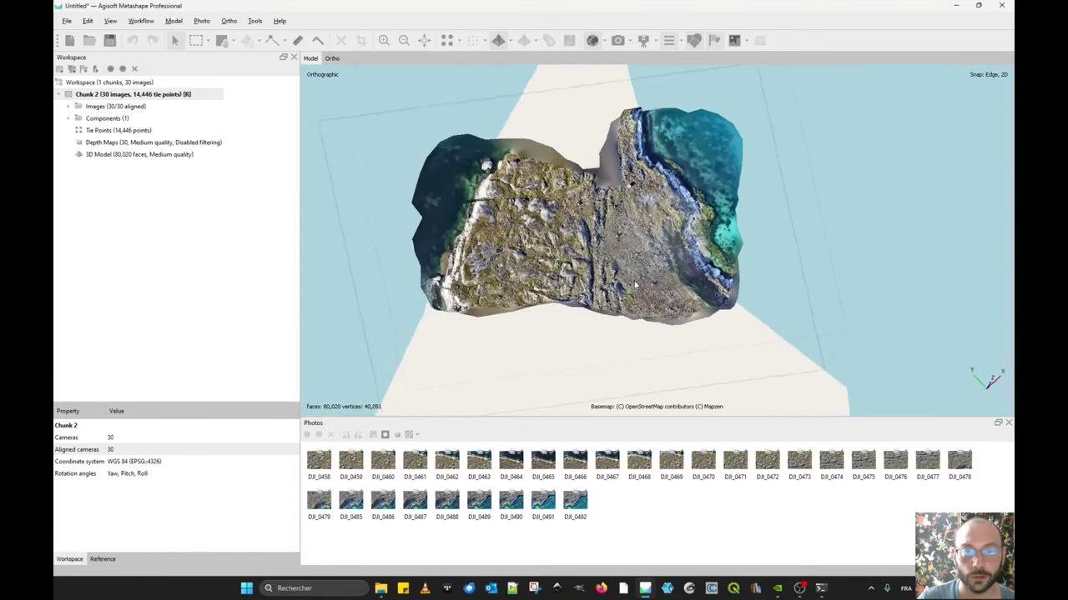
{"action": "left_click_drag", "start_coordinate": [607, 349], "coordinate": [617, 189]}
{"action": "scroll", "coordinate": [646, 234], "scroll_direction": "up", "scroll_amount": 5}
{"action": "scroll", "coordinate": [661, 286], "scroll_direction": "down", "scroll_amount": 5}
{"action": "scroll", "coordinate": [661, 286], "scroll_direction": "down", "scroll_amount": 5}
{"action": "scroll", "coordinate": [520, 172], "scroll_direction": "up", "scroll_amount": 3}
{"action": "scroll", "coordinate": [642, 194], "scroll_direction": "up", "scroll_amount": 3}
{"action": "key", "text": "KP_7"}
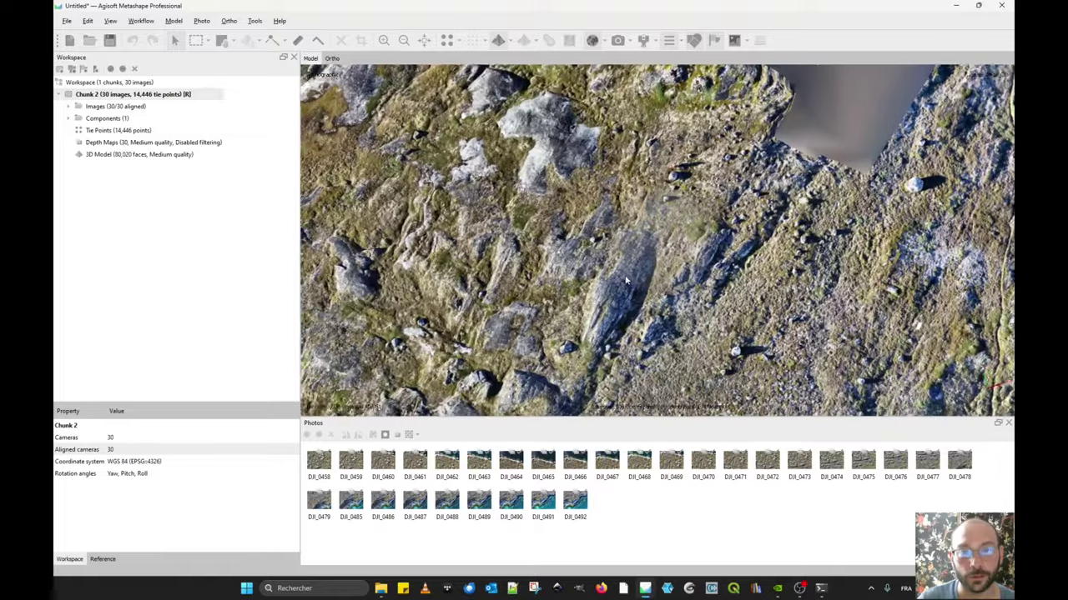
{"action": "key", "text": "KP_5"}
{"action": "left_click_drag", "start_coordinate": [661, 284], "coordinate": [650, 264]}
{"action": "scroll", "coordinate": [575, 267], "scroll_direction": "up", "scroll_amount": 2}
{"action": "scroll", "coordinate": [632, 292], "scroll_direction": "down", "scroll_amount": 3}
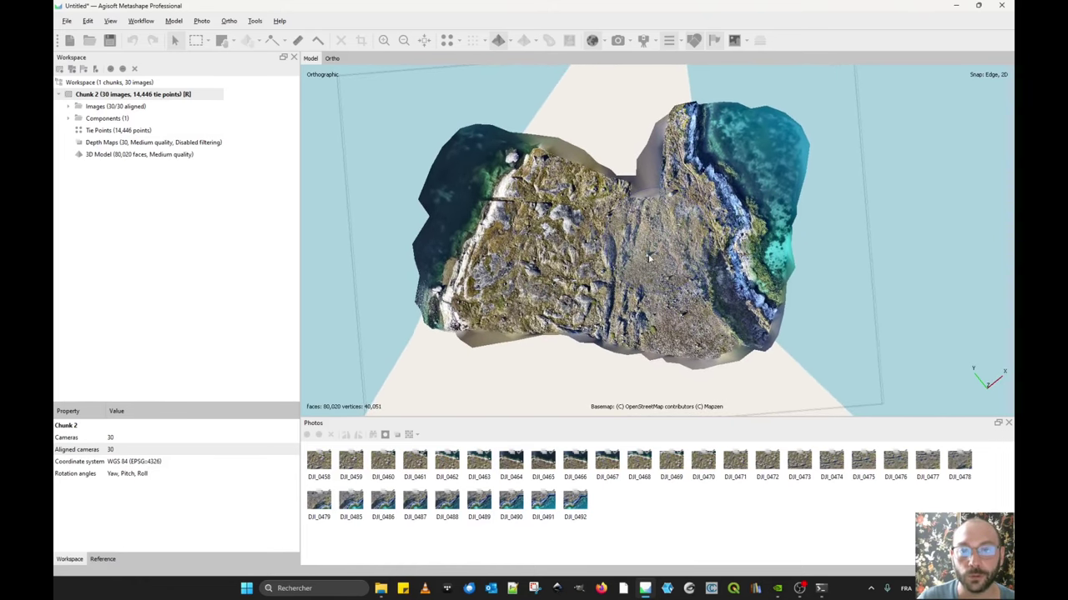
{"action": "scroll", "coordinate": [633, 279], "scroll_direction": "down", "scroll_amount": 2}
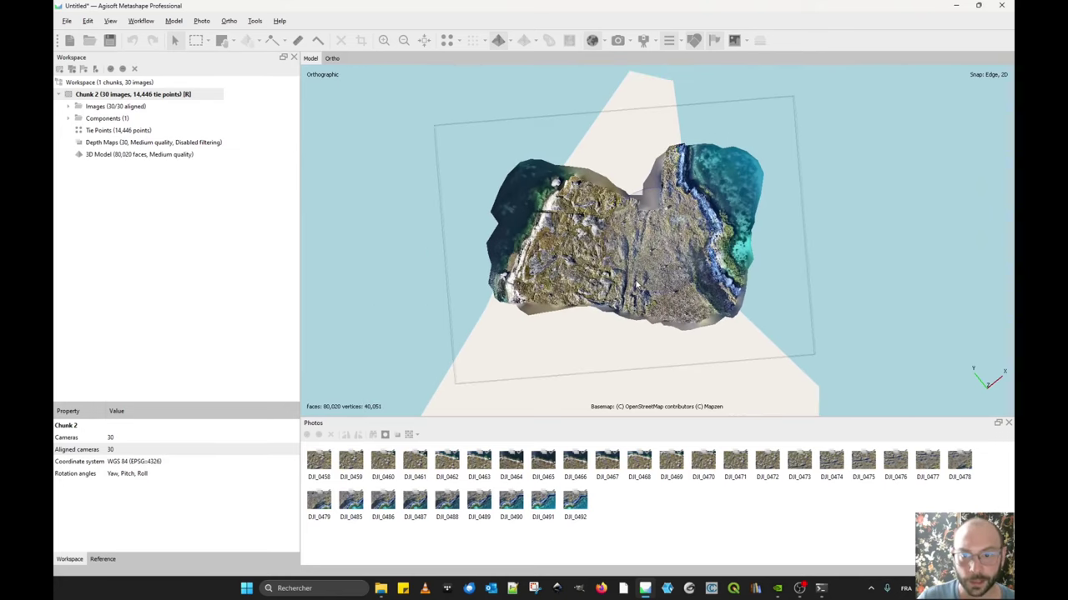
{"action": "scroll", "coordinate": [635, 286], "scroll_direction": "up", "scroll_amount": 2}
{"action": "scroll", "coordinate": [638, 283], "scroll_direction": "down", "scroll_amount": 3}
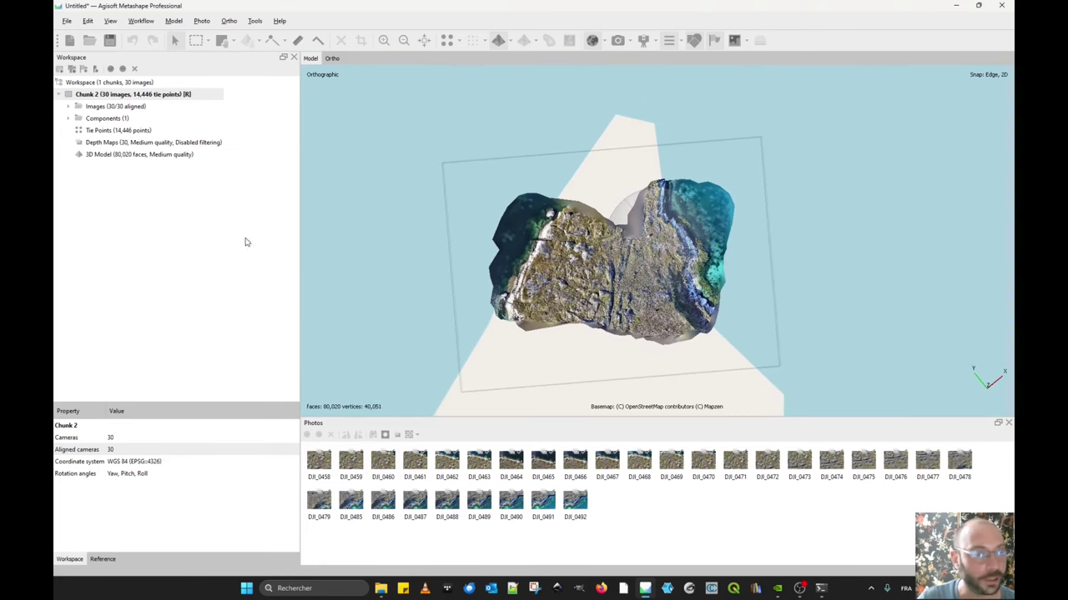
- Examine the textured model's relief from an oblique angle and the boulders on its flat ground from above
{"action": "left_click", "coordinate": [380, 588]}
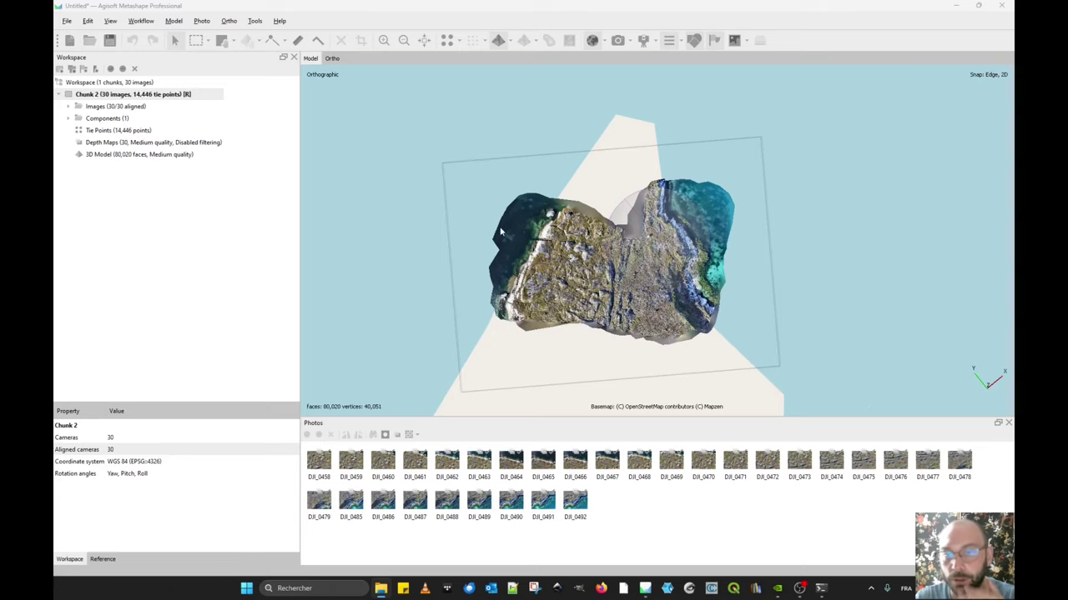
{"action": "scroll", "coordinate": [663, 250], "scroll_direction": "up", "scroll_amount": 3}
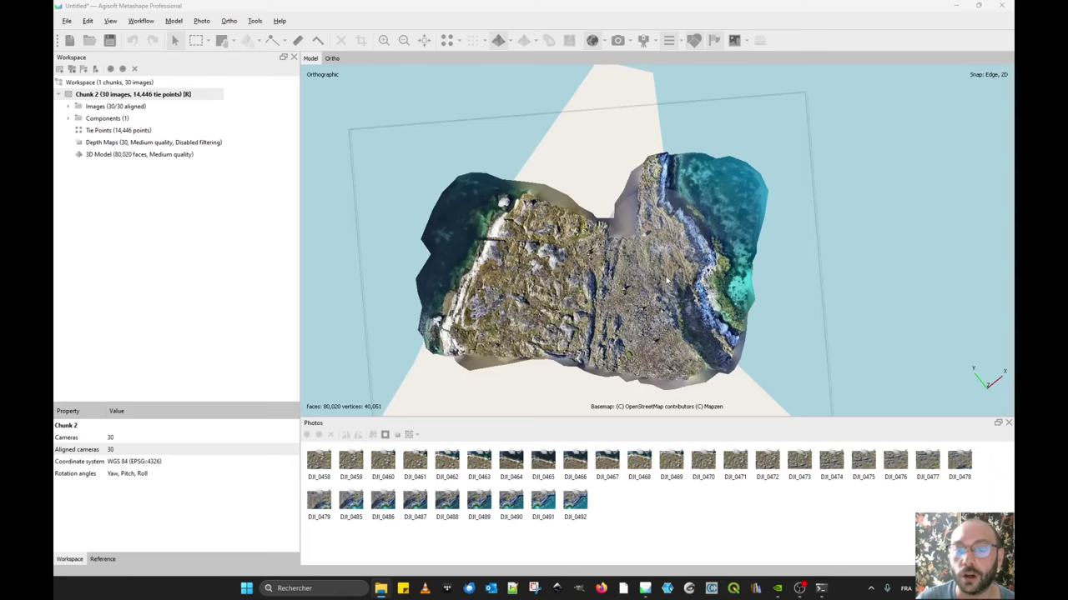
{"action": "scroll", "coordinate": [668, 281], "scroll_direction": "up", "scroll_amount": 5}
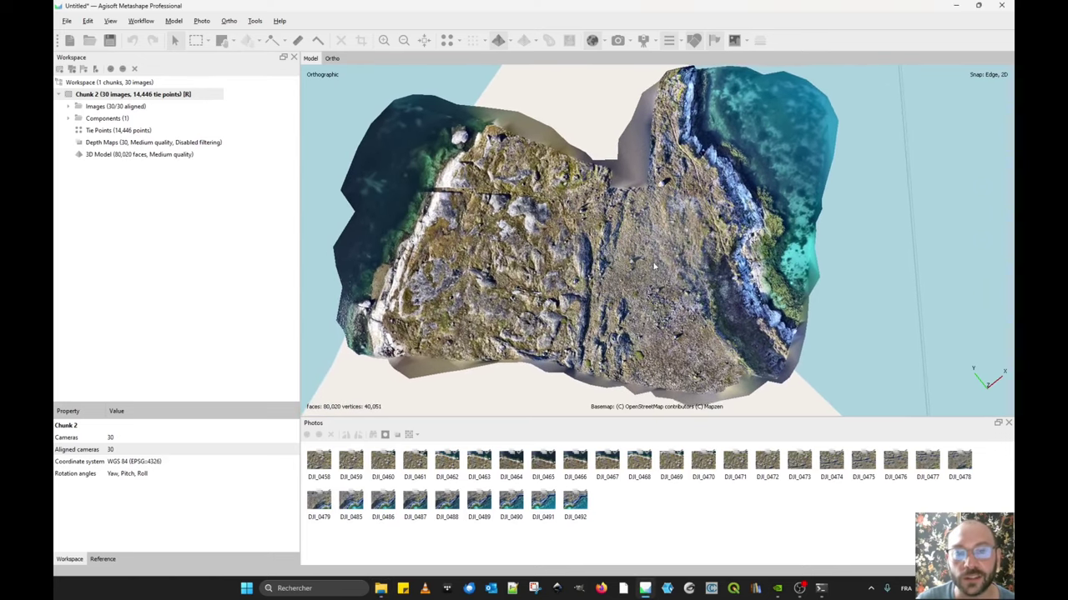
{"action": "left_click_drag", "start_coordinate": [654, 266], "coordinate": [471, 248]}
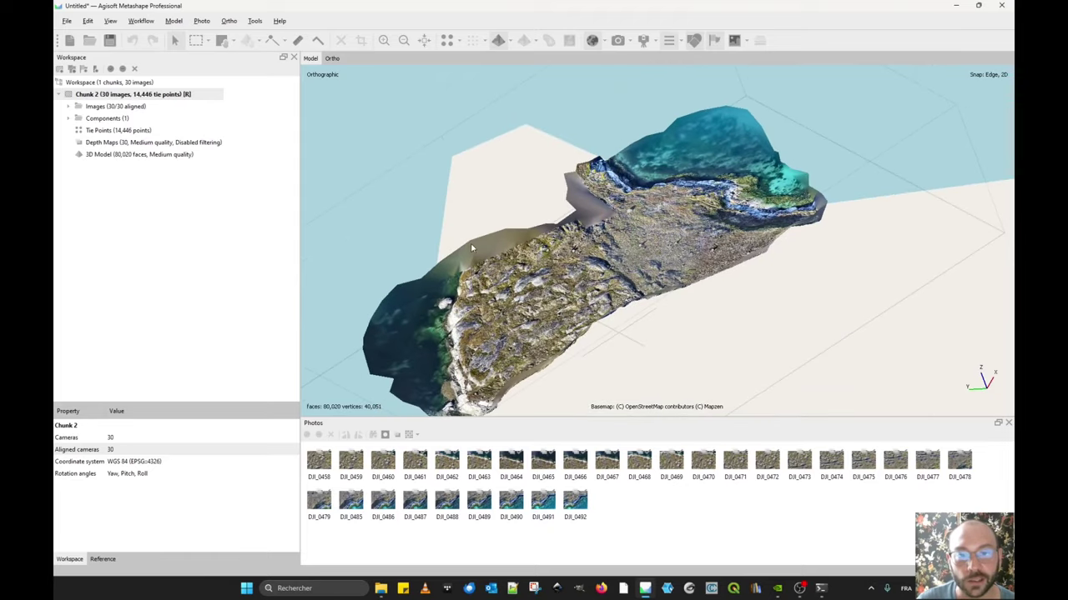
{"action": "left_click_drag", "start_coordinate": [660, 235], "coordinate": [638, 278]}
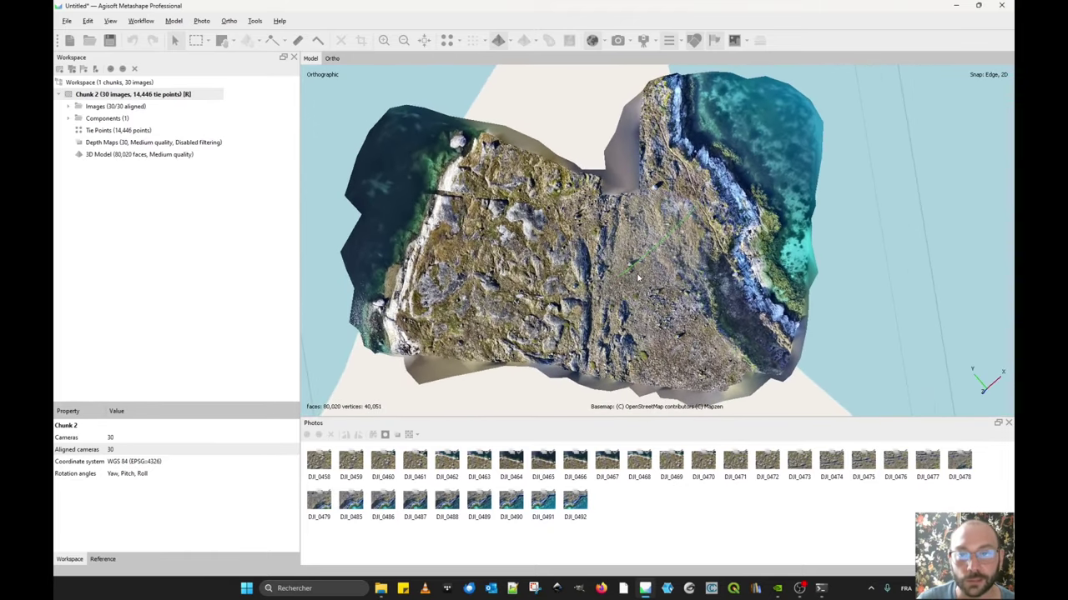
{"action": "scroll", "coordinate": [639, 271], "scroll_direction": "down", "scroll_amount": 3}
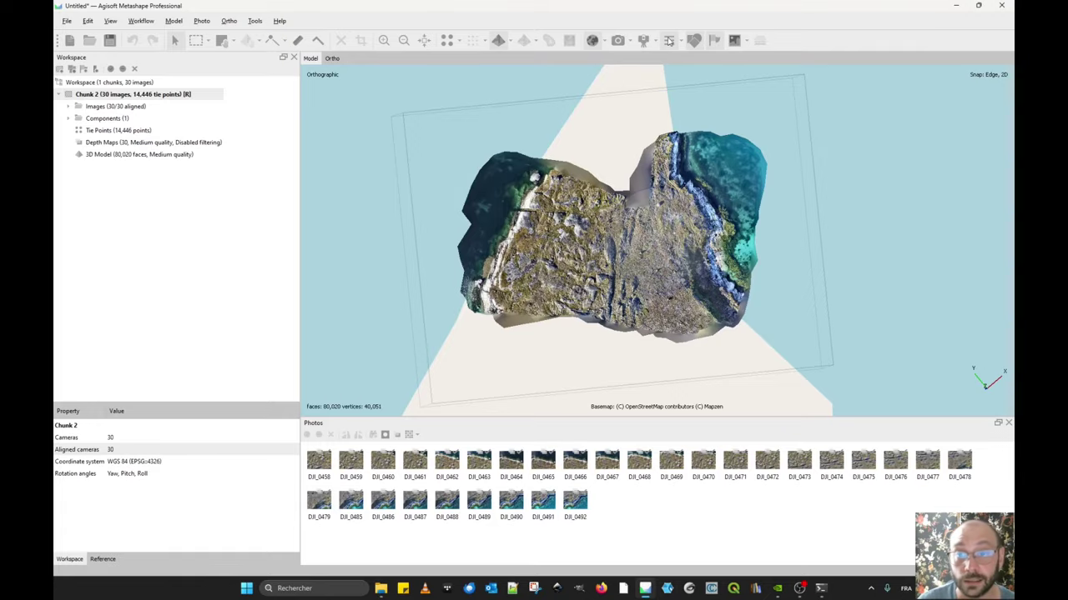
{"action": "scroll", "coordinate": [637, 263], "scroll_direction": "up", "scroll_amount": 15}
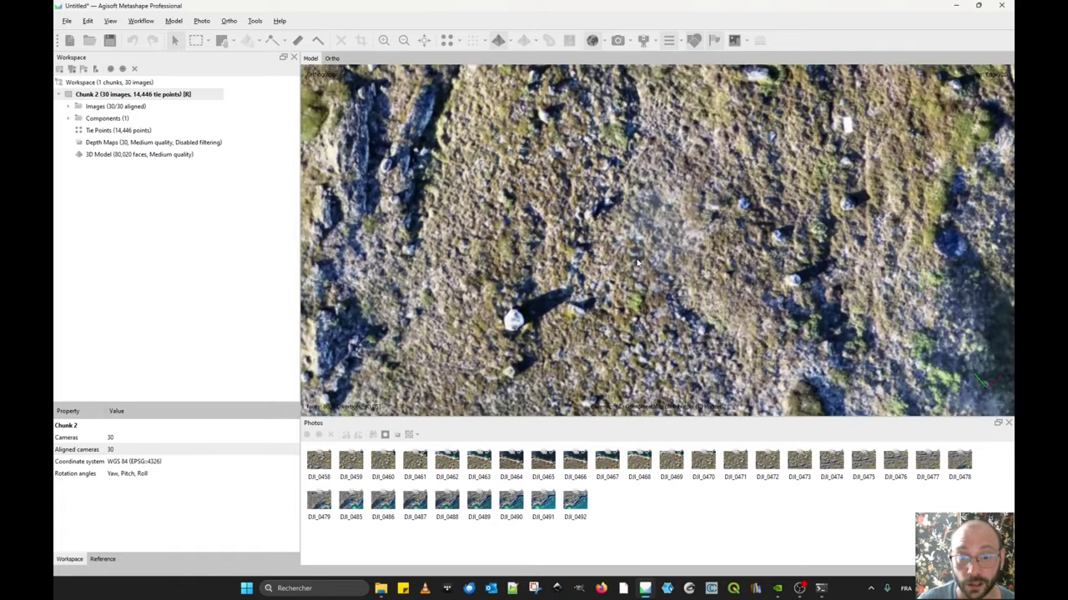
{"action": "left_click_drag", "start_coordinate": [637, 263], "coordinate": [670, 250]}
{"action": "scroll", "coordinate": [630, 265], "scroll_direction": "down", "scroll_amount": 3}
{"action": "scroll", "coordinate": [774, 255], "scroll_direction": "down", "scroll_amount": 5}
{"action": "scroll", "coordinate": [669, 269], "scroll_direction": "up", "scroll_amount": 4}
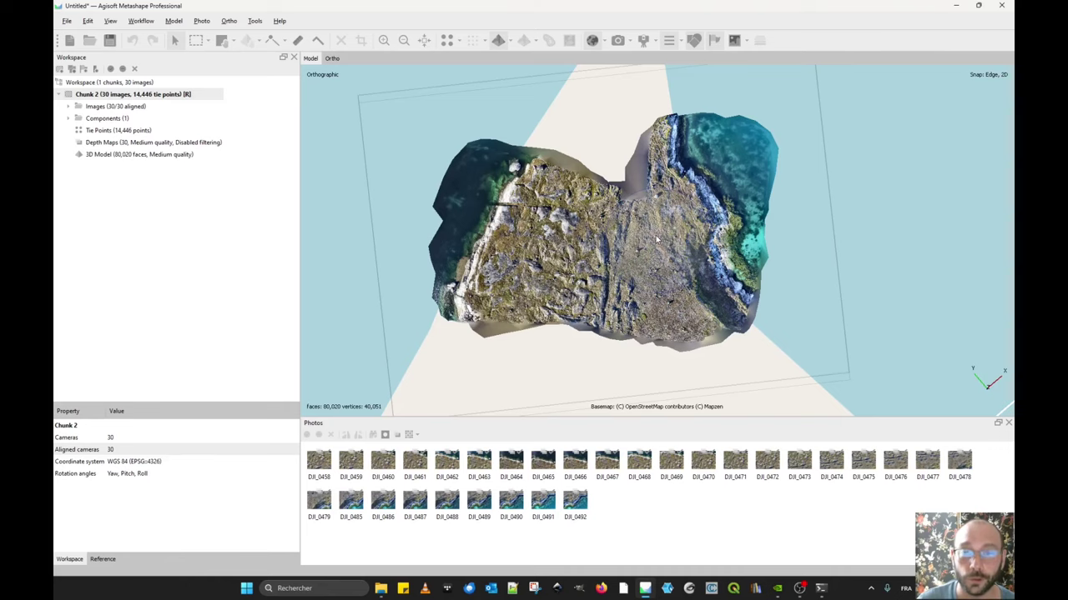
- Set up a geographic DEM build in WGS 84 (EPSG::4326) with the mesh as source data
{"action": "left_click", "coordinate": [149, 24]}
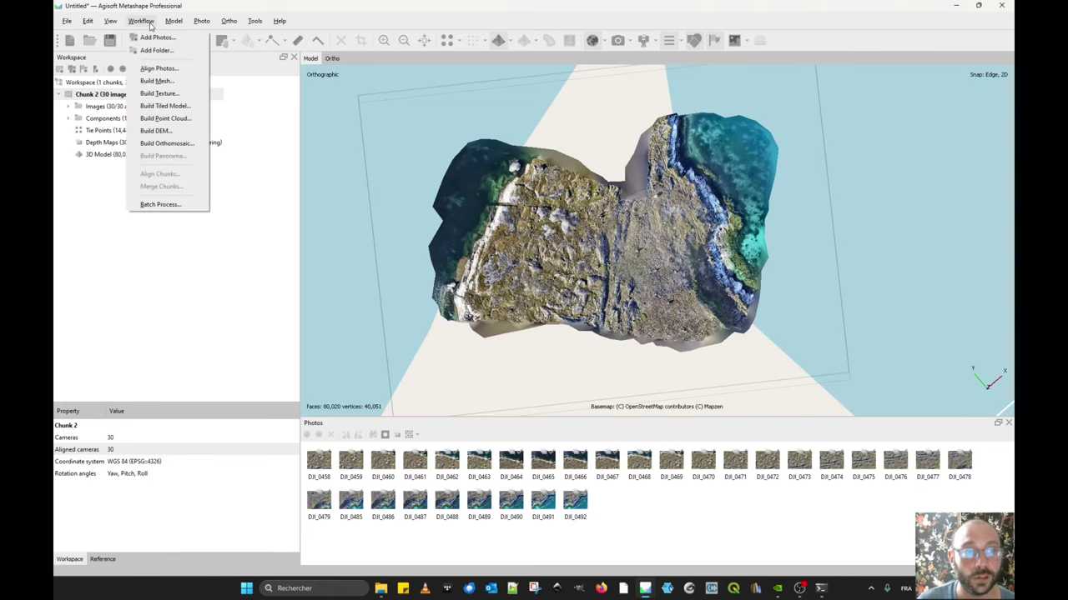
{"action": "left_click", "coordinate": [189, 133]}
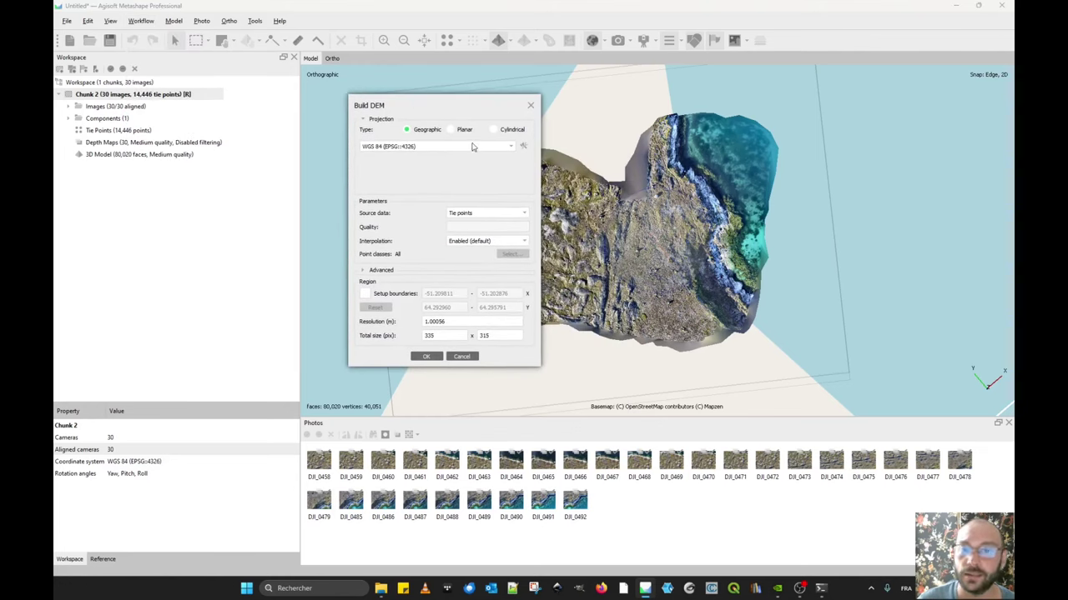
{"action": "left_click", "coordinate": [512, 147]}
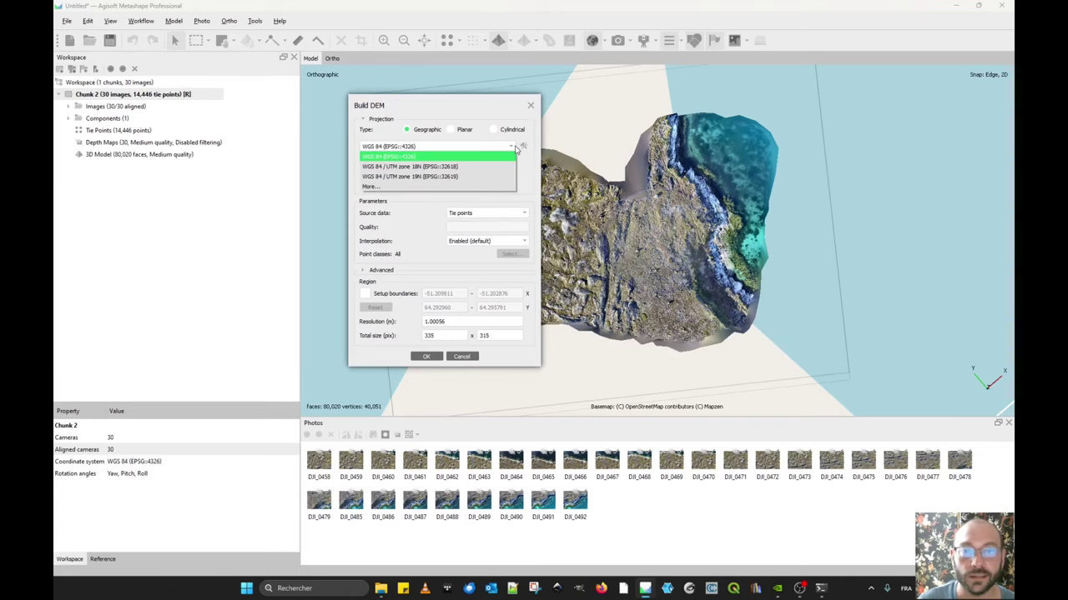
{"action": "left_click", "coordinate": [410, 157]}
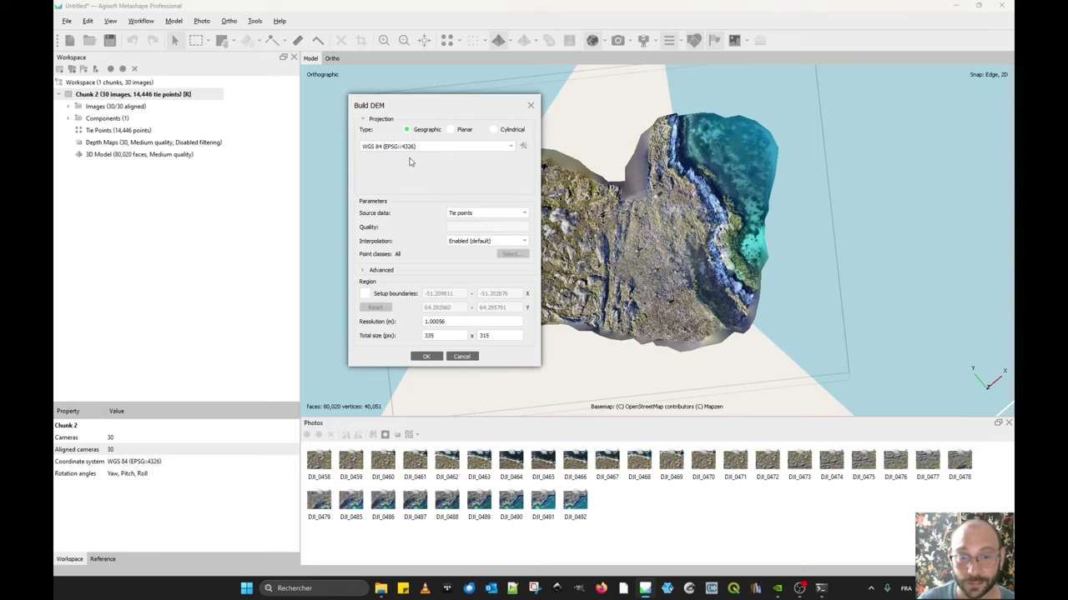
{"action": "left_click", "coordinate": [524, 213]}
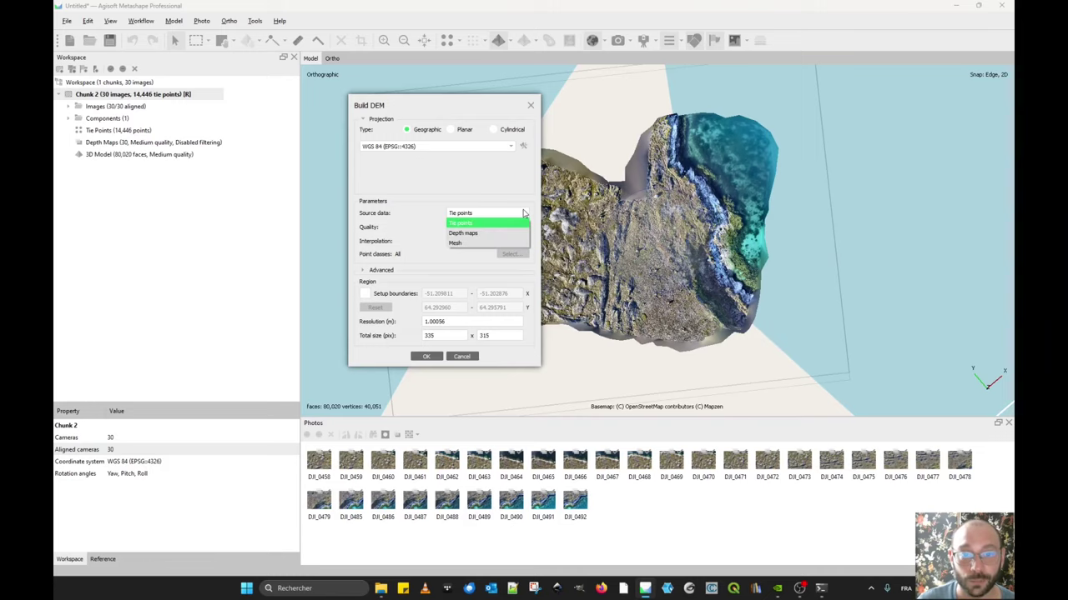
{"action": "left_click", "coordinate": [467, 246]}
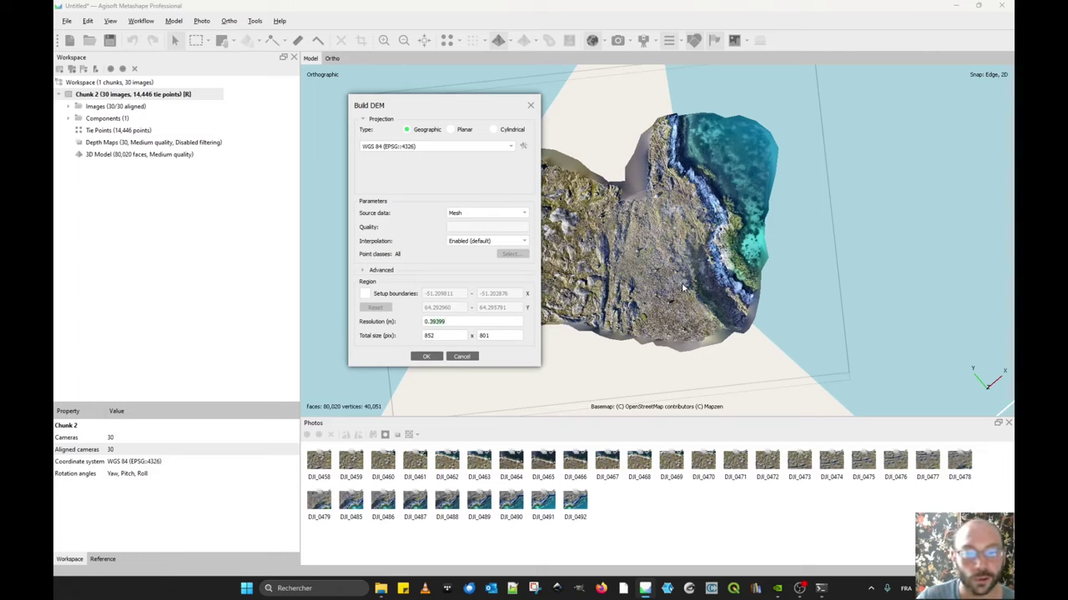
- Set the DEM resolution to 0.50 m
{"action": "key", "text": "BackSpace"}
{"action": "key", "text": "BackSpace"}
{"action": "key", "text": "BackSpace"}
{"action": "key", "text": "BackSpace"}
{"action": "key", "text": "BackSpace"}
{"action": "type", "text": "50"}
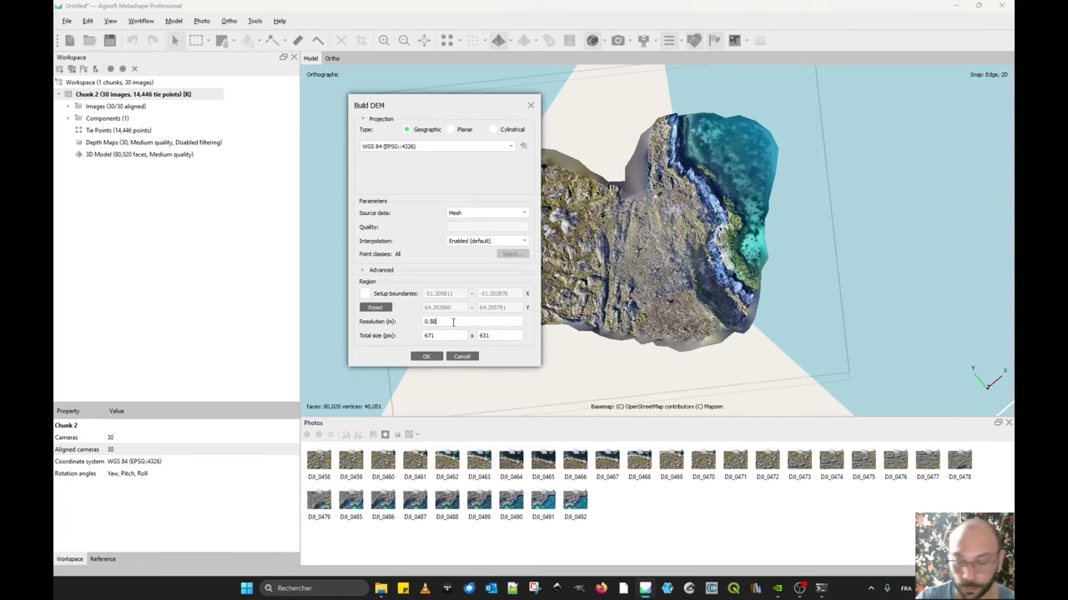
- Change the DEM resolution to 0.25 m and try to build the DEM
{"action": "double_click", "coordinate": [453, 322]}
{"action": "type", "text": "0.01"}
{"action": "key", "text": "BackSpace"}
{"action": "key", "text": "BackSpace"}
{"action": "type", "text": "25"}
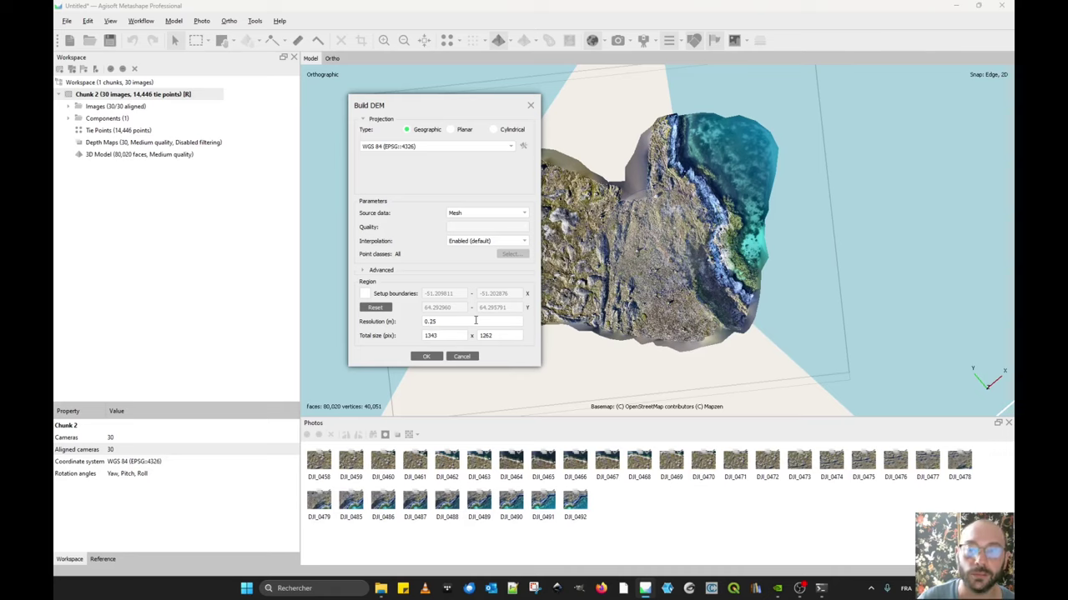
{"action": "left_click", "coordinate": [424, 357]}
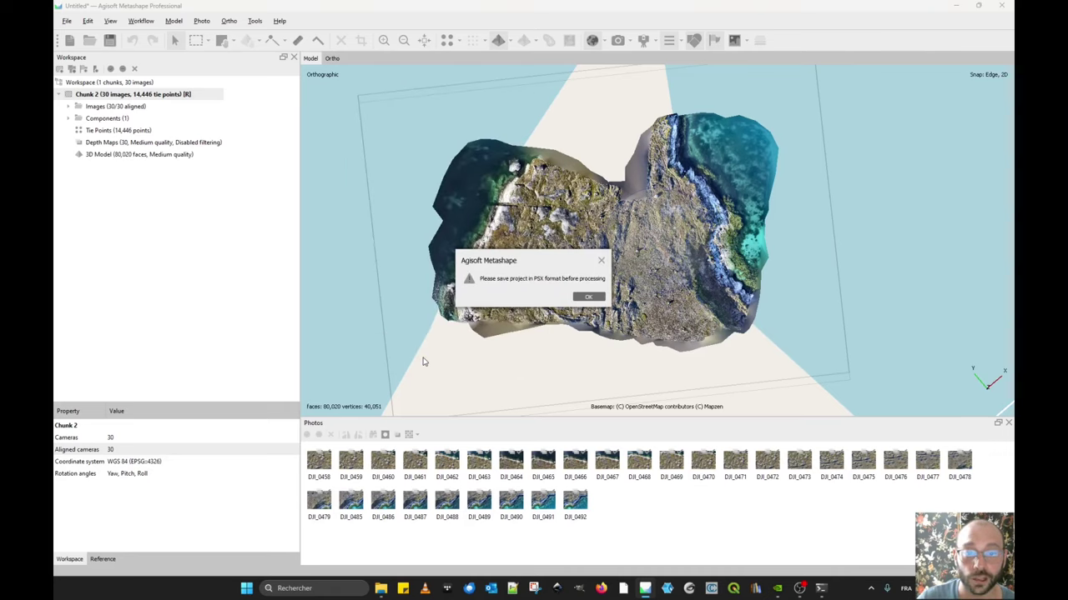
{"action": "left_click", "coordinate": [593, 298]}
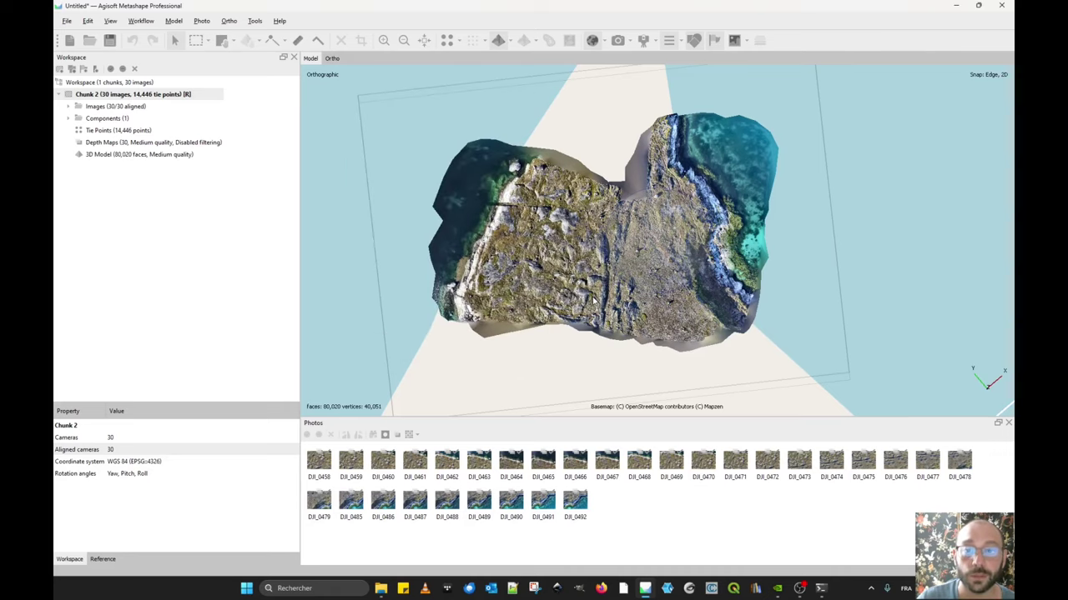
- Save the project in PSX format as flight50 in the flight02_50m folder
{"action": "left_click", "coordinate": [110, 41]}
{"action": "double_click", "coordinate": [476, 114]}
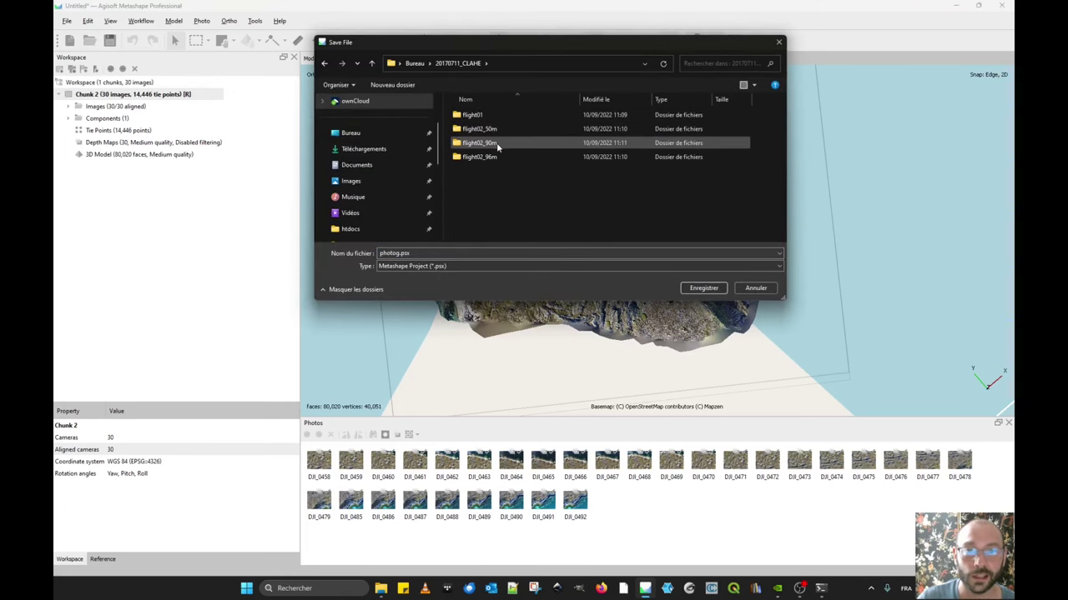
{"action": "double_click", "coordinate": [503, 131]}
{"action": "double_click", "coordinate": [392, 253]}
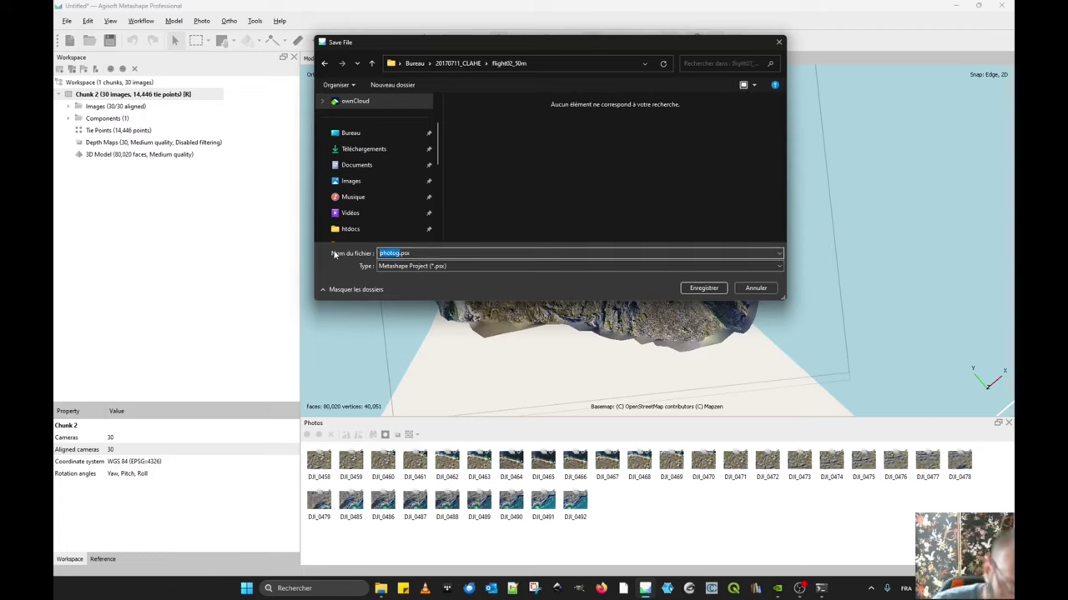
{"action": "type", "text": "flight50"}
{"action": "key", "text": "Return"}
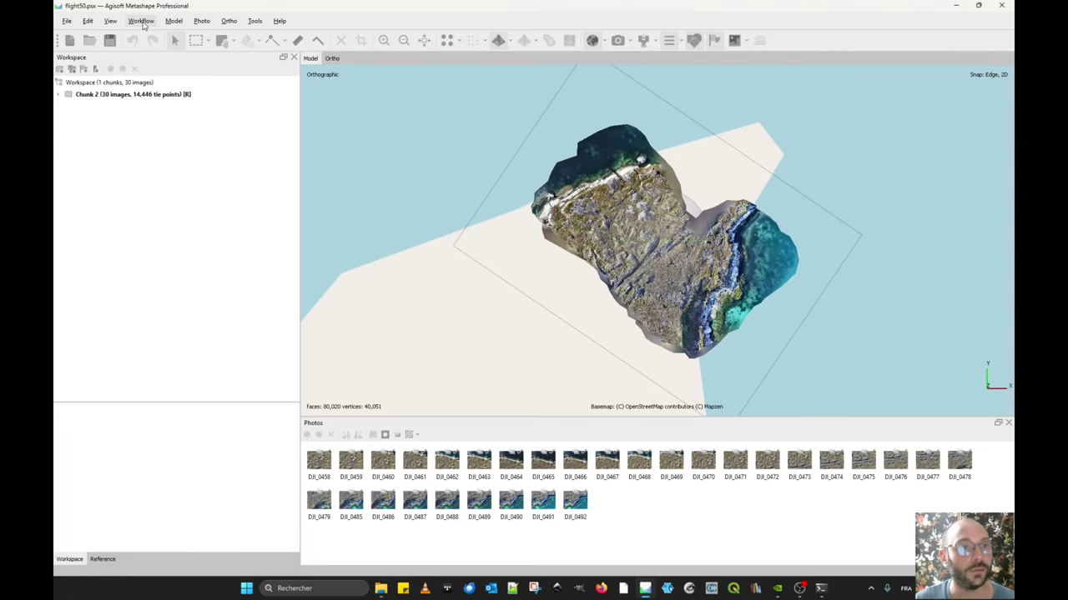
- Build a geographic WGS 84 (EPSG::4326) DEM from the mesh with interpolation enabled and a resolution of 0.25 m
{"action": "left_click", "coordinate": [142, 22]}
{"action": "left_click", "coordinate": [177, 130]}
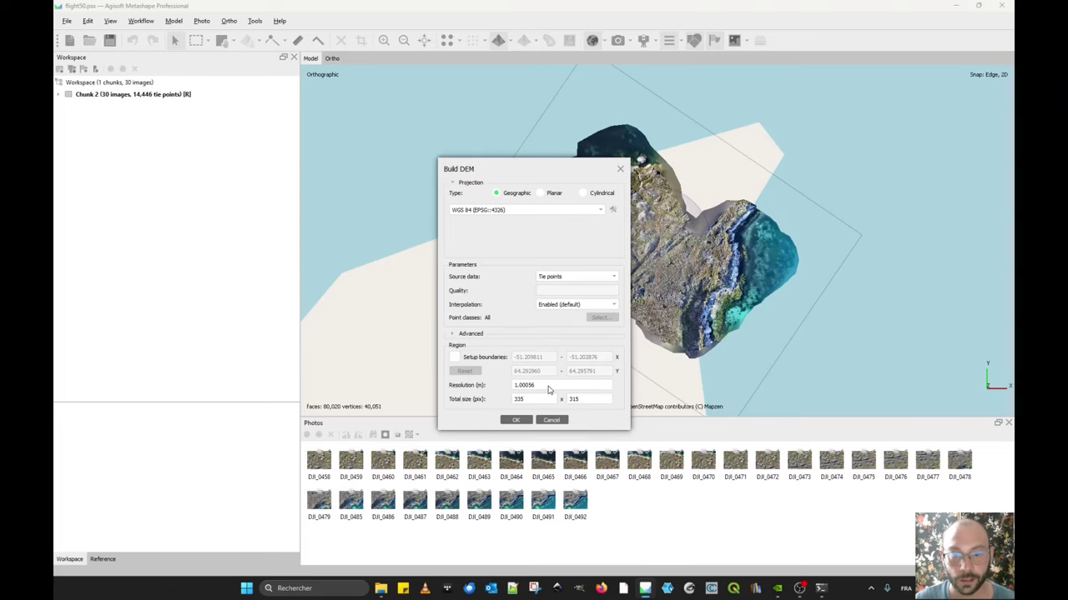
{"action": "left_click", "coordinate": [572, 277]}
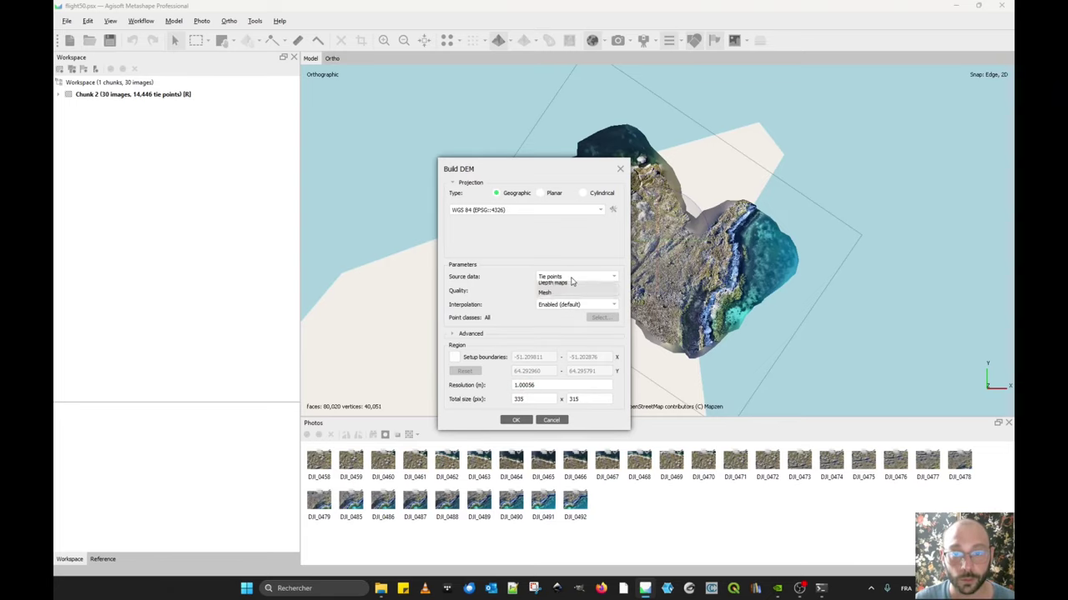
{"action": "left_click", "coordinate": [555, 304]}
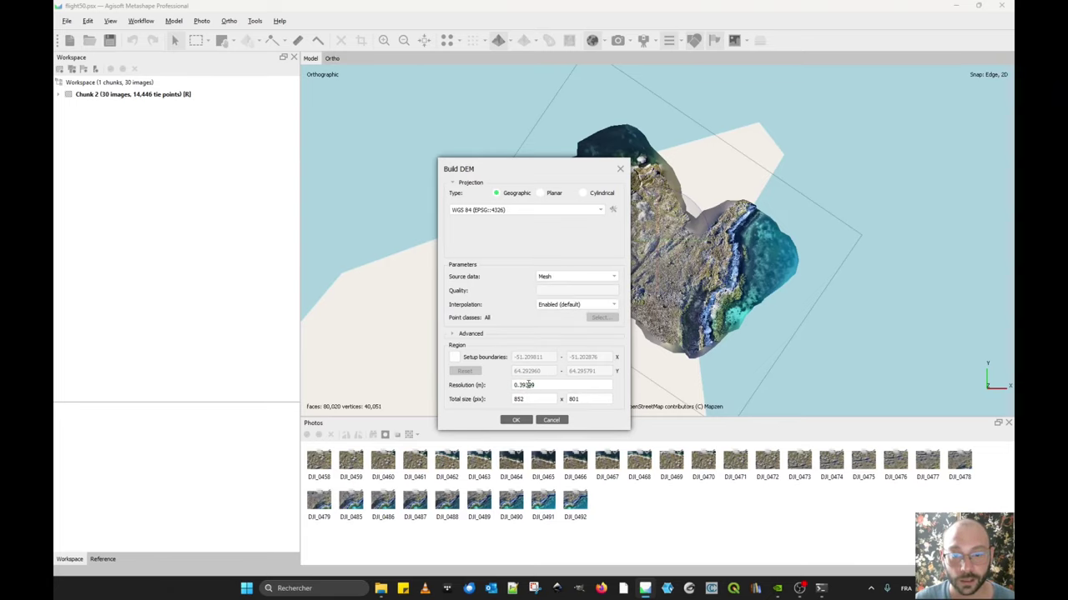
{"action": "double_click", "coordinate": [520, 385]}
{"action": "type", "text": "0.25"}
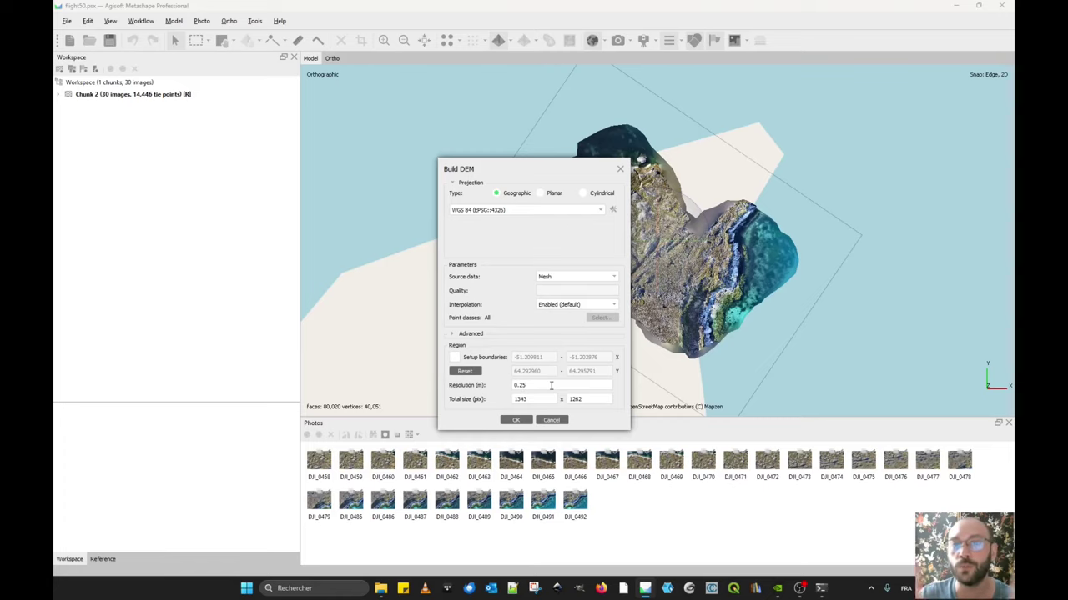
{"action": "left_click", "coordinate": [517, 421]}
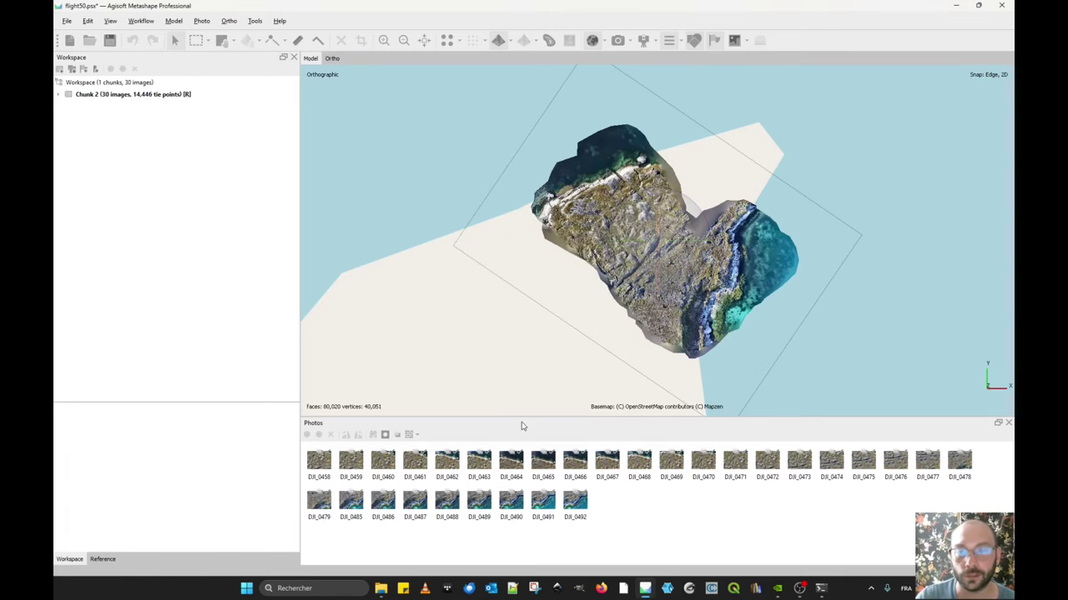
- Build a geographic orthomosaic on the DEM surface with Mosaic blending and hole filling enabled
{"action": "right_click_drag", "start_coordinate": [684, 240], "coordinate": [654, 246]}
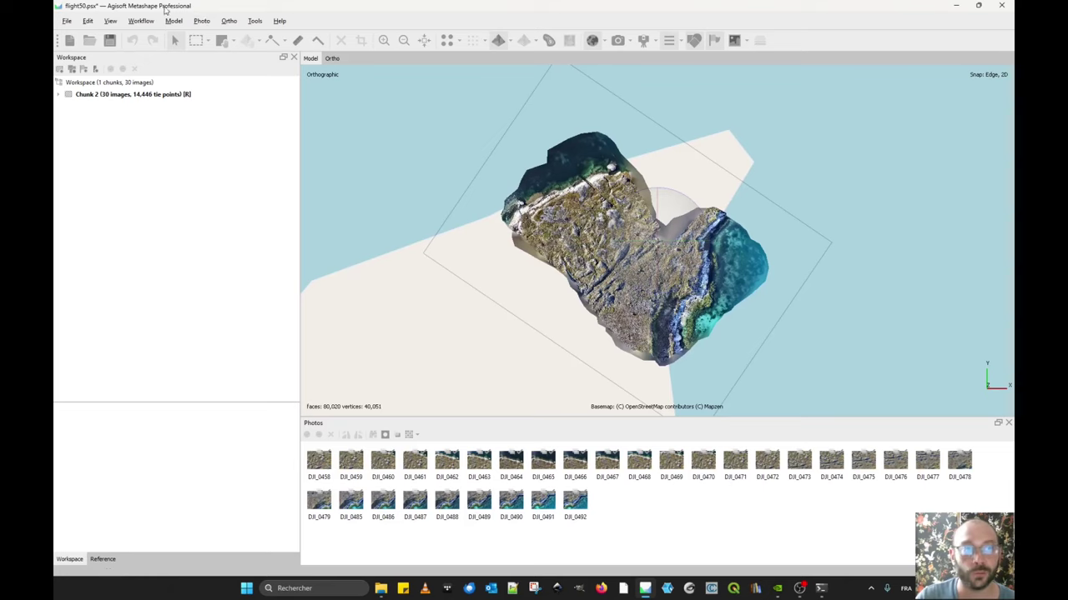
{"action": "left_click", "coordinate": [141, 21]}
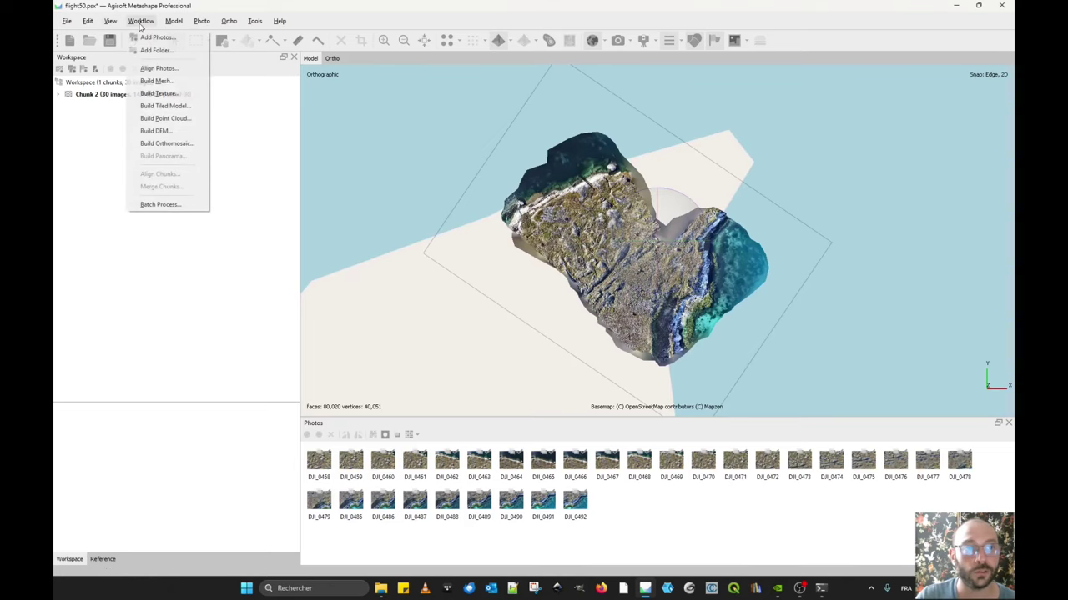
{"action": "left_click", "coordinate": [185, 143]}
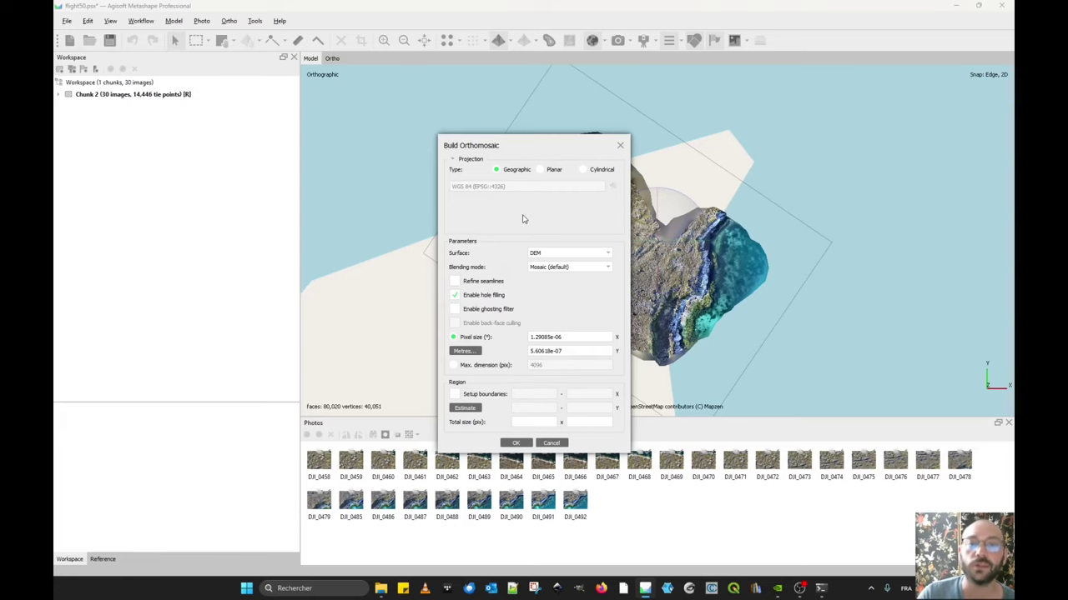
{"action": "left_click", "coordinate": [514, 444]}
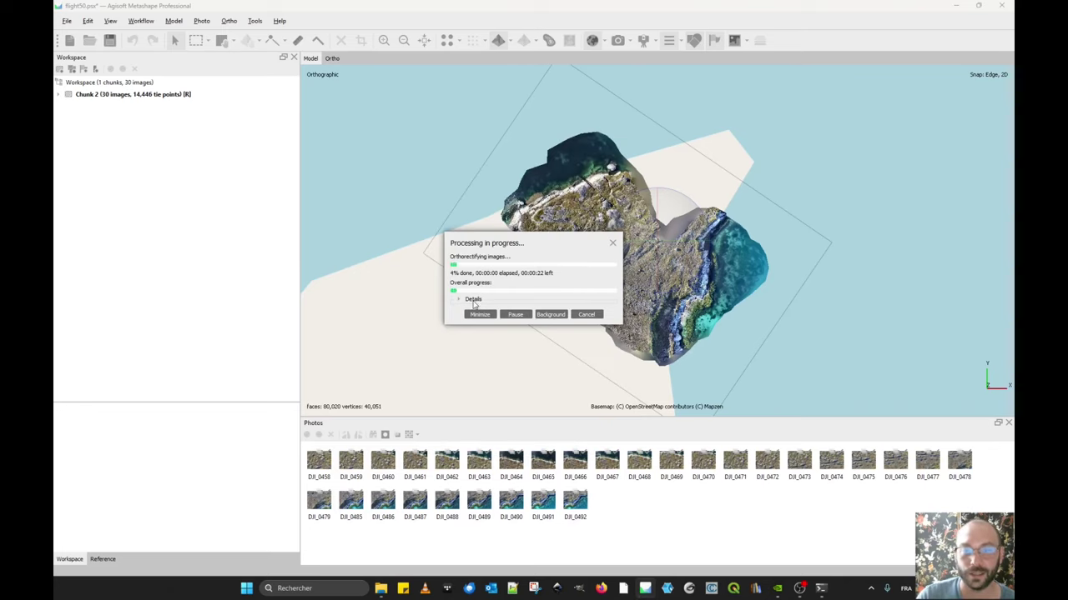
{"action": "left_click", "coordinate": [458, 300]}
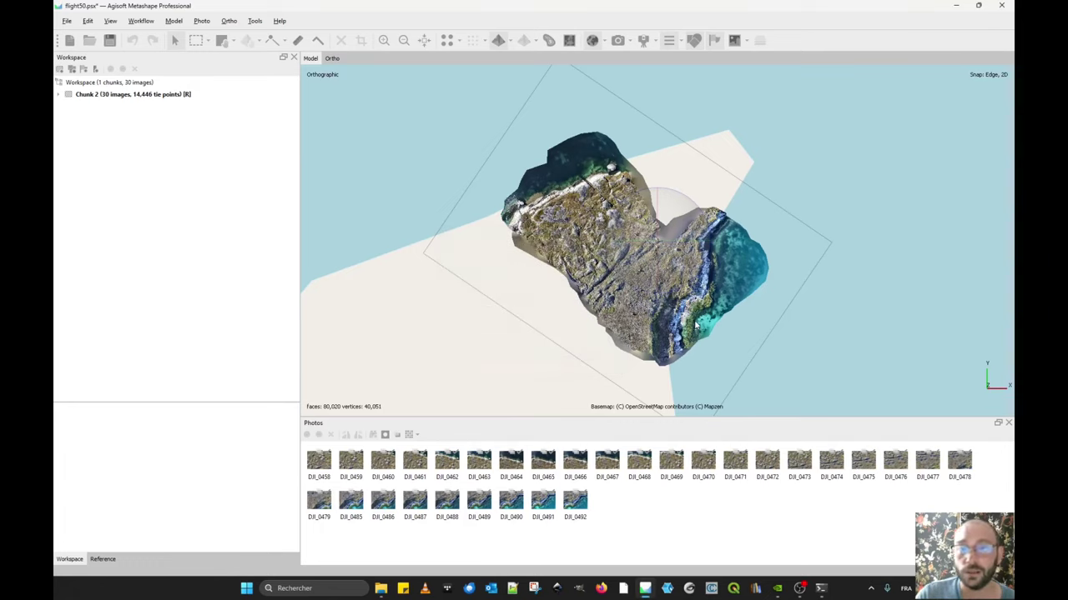
- Start exporting the DEM as a TIFF/GeoTIFF file named MNE_50 in the flight02_50m folder
{"action": "right_click_drag", "start_coordinate": [720, 321], "coordinate": [686, 307]}
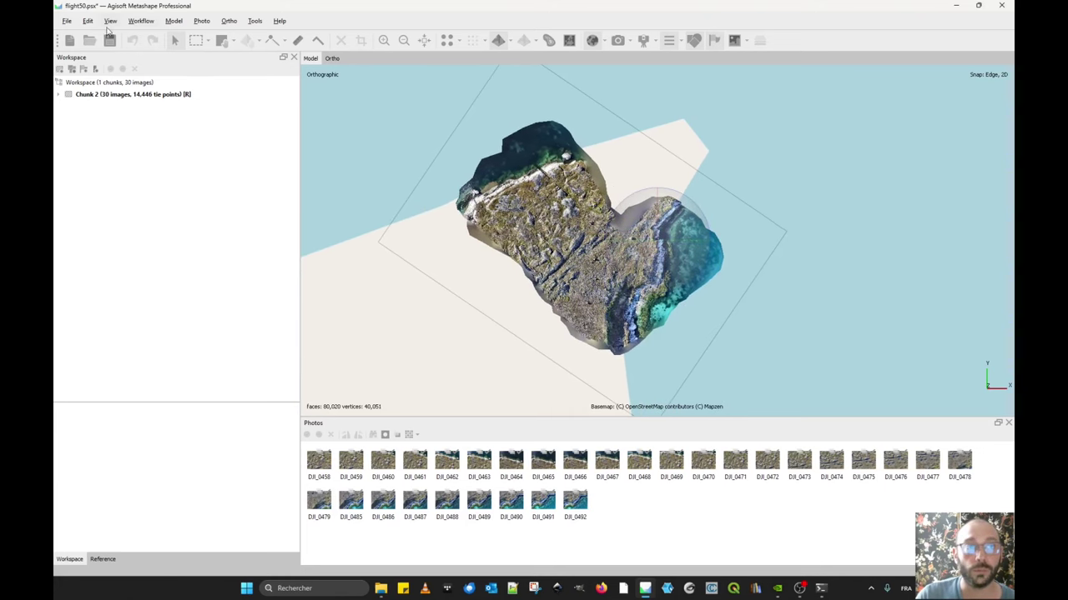
{"action": "left_click", "coordinate": [67, 21]}
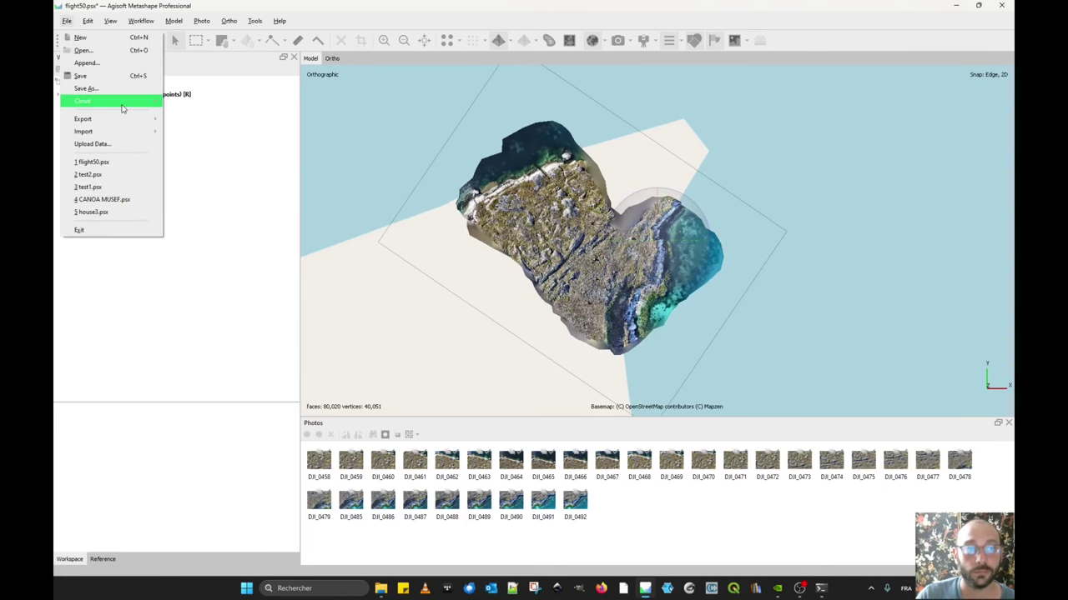
{"action": "mouse_move", "coordinate": [126, 118]}
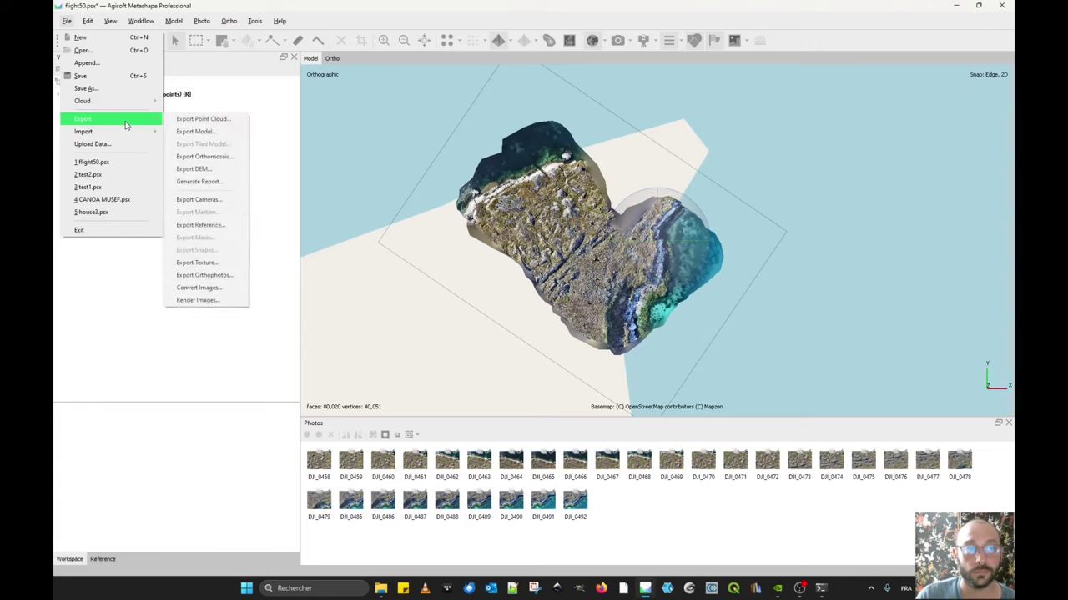
{"action": "left_click", "coordinate": [228, 172]}
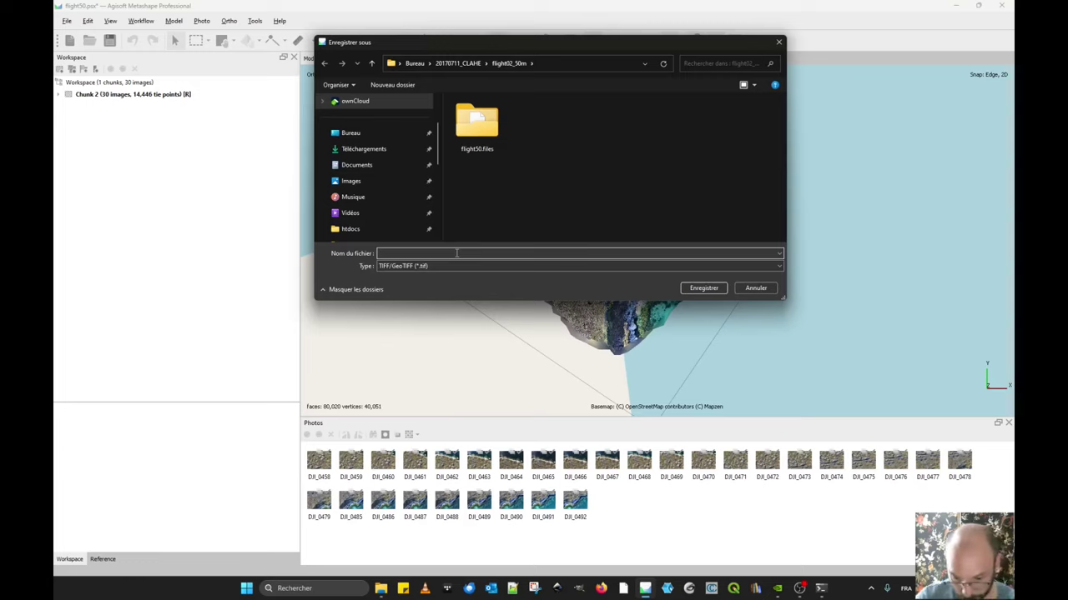
{"action": "type", "text": "MNE"}
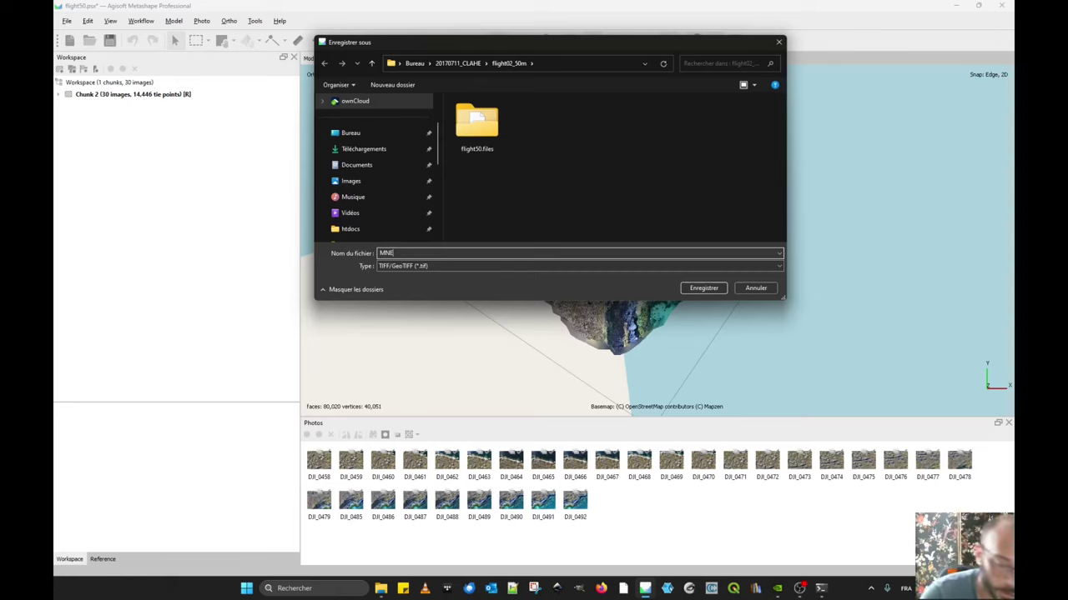
{"action": "type", "text": "_"}
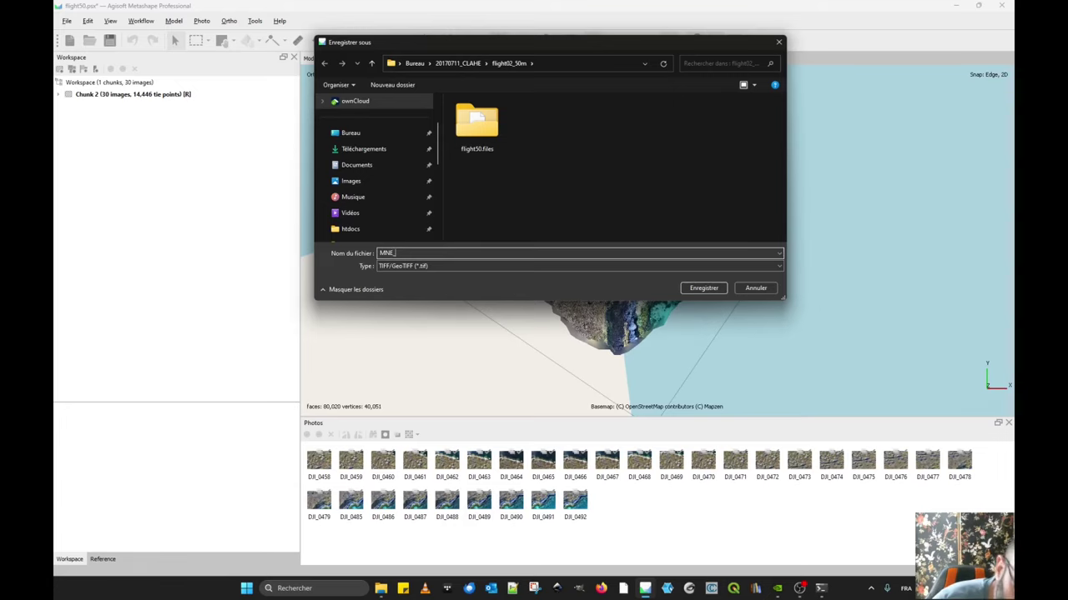
{"action": "type", "text": "50"}
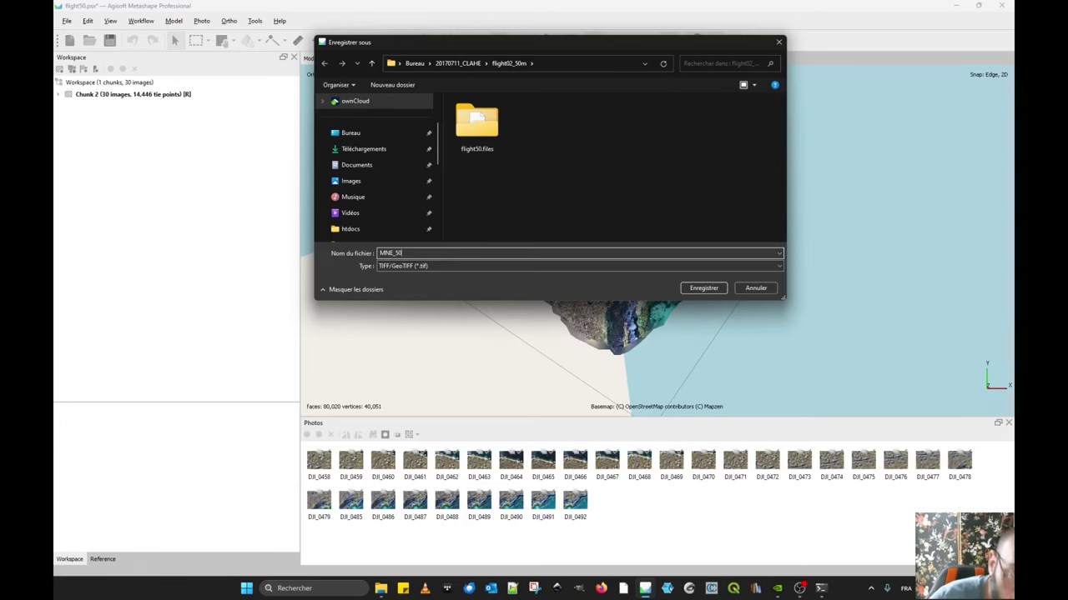
{"action": "key", "text": "Return"}
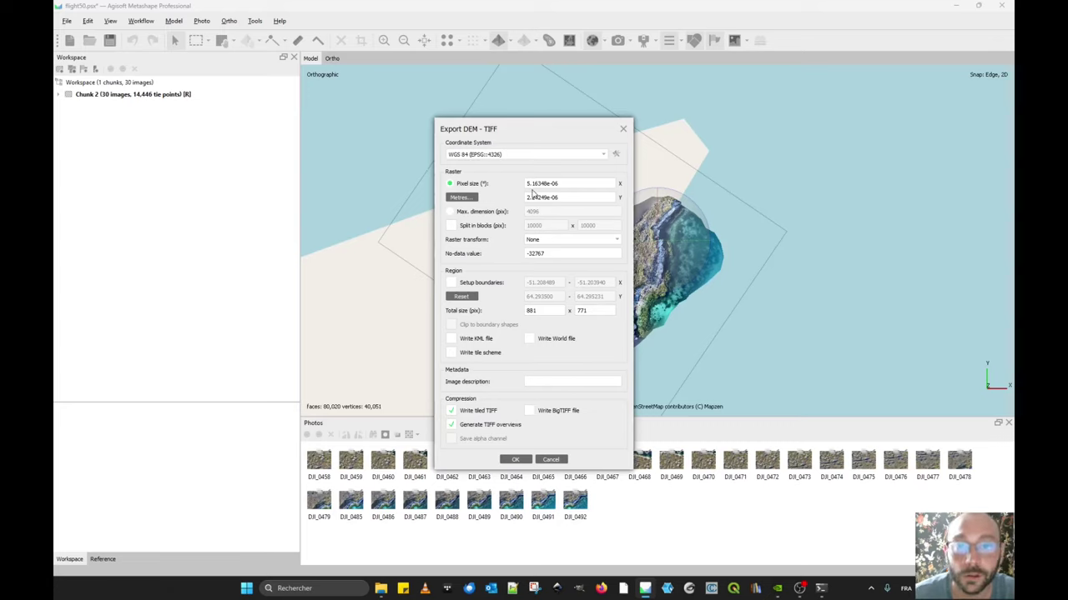
- Try the WGS 84 / UTM zone 19N (EPSG::32619) coordinate system for the DEM export, and return to WGS 84 (EPSG::4326)
{"action": "left_click", "coordinate": [602, 155]}
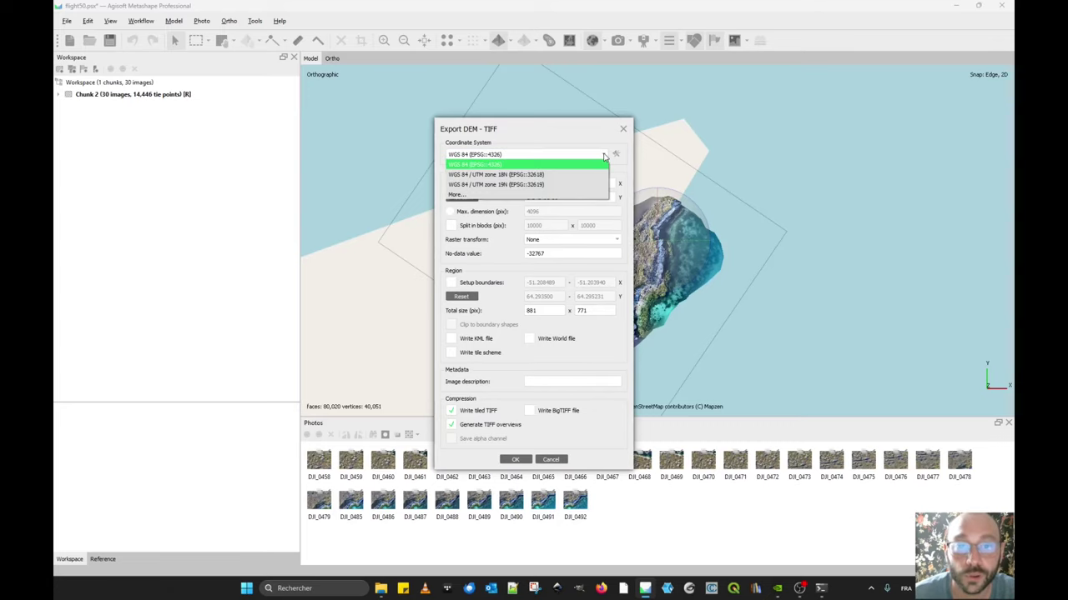
{"action": "left_click", "coordinate": [573, 175]}
{"action": "left_click", "coordinate": [582, 154]}
{"action": "left_click", "coordinate": [521, 185]}
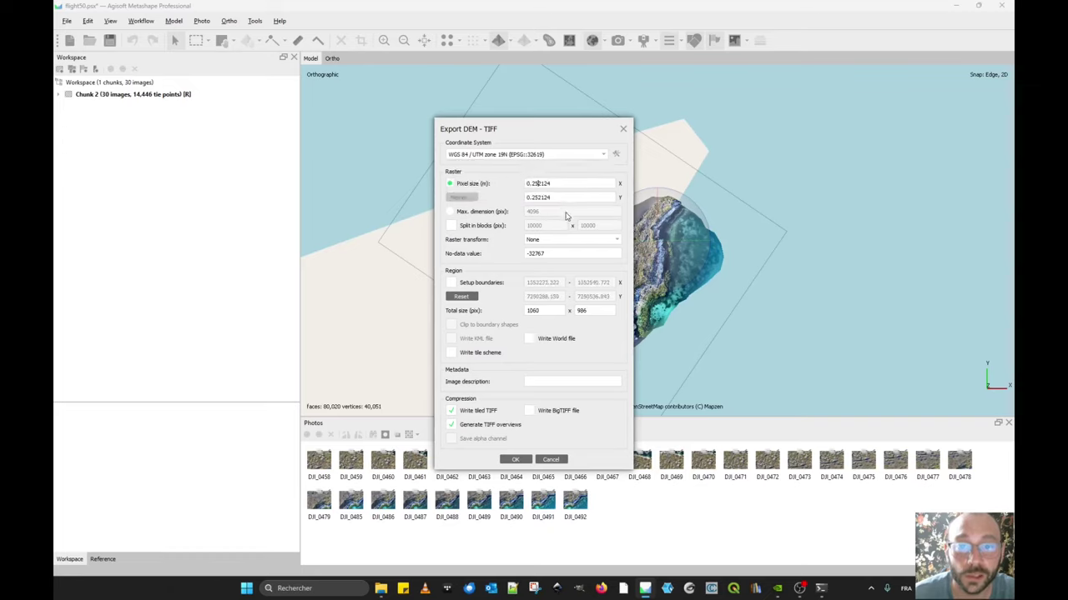
{"action": "left_click", "coordinate": [545, 157]}
{"action": "left_click", "coordinate": [533, 168]}
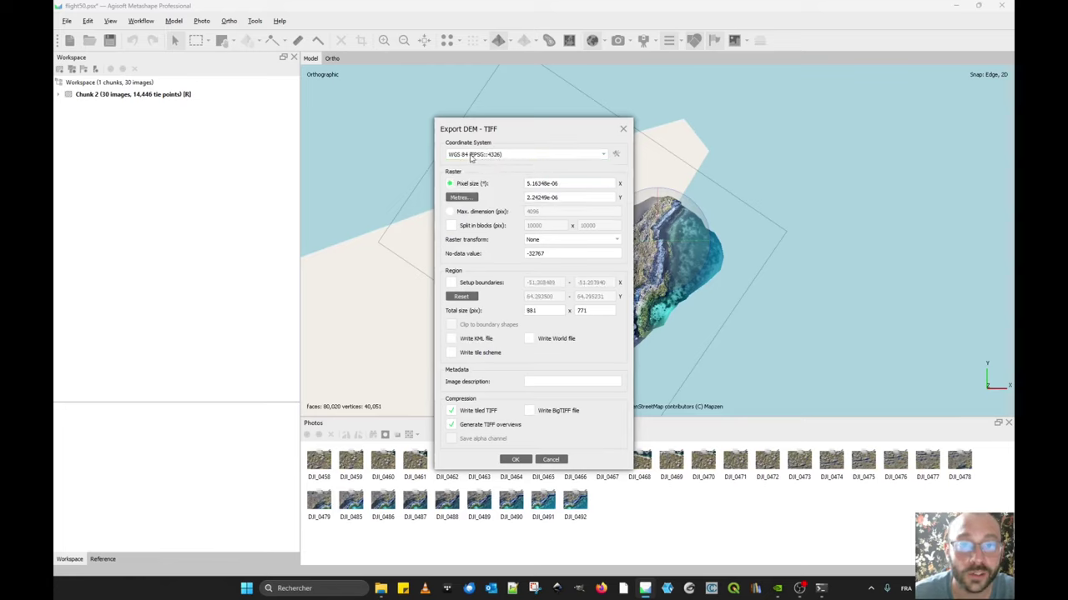
{"action": "left_click", "coordinate": [524, 156]}
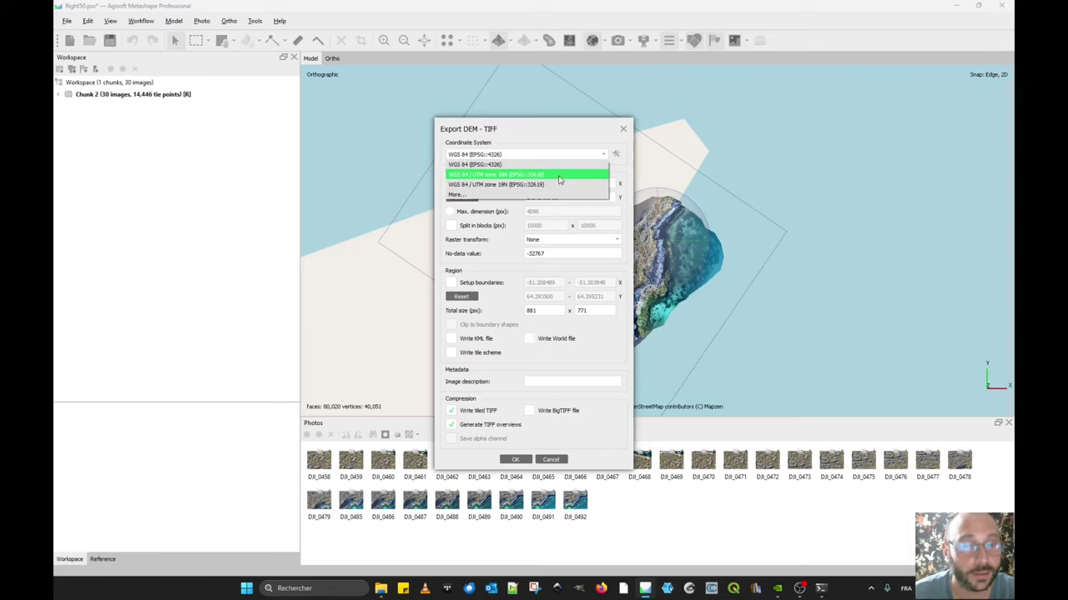
{"action": "left_click", "coordinate": [509, 170]}
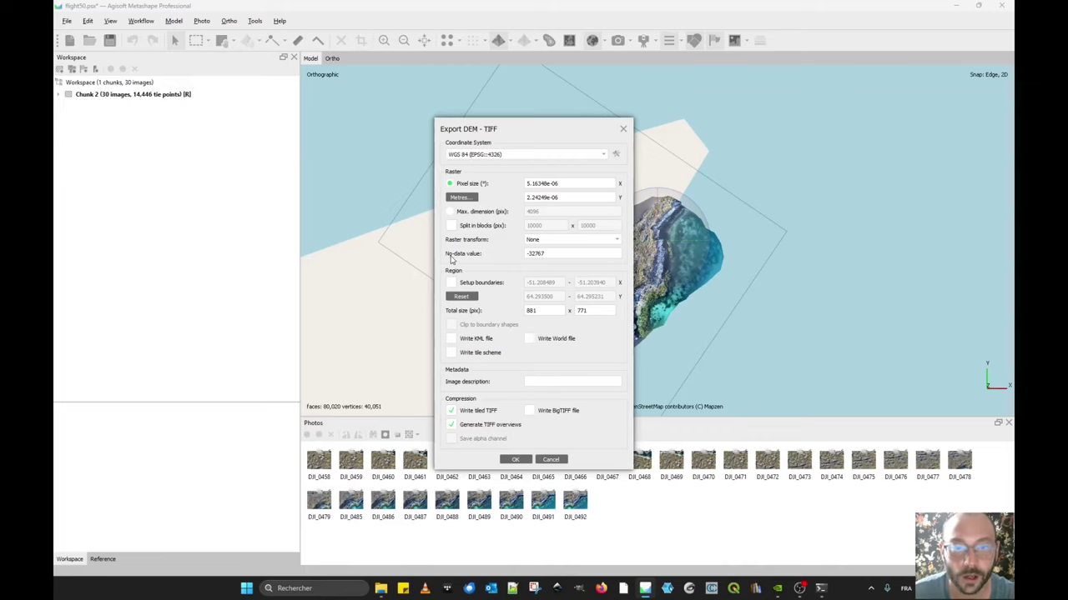
- Set the no-data value to -9999 and export the DEM
{"action": "left_click_drag", "start_coordinate": [529, 252], "coordinate": [546, 252]}
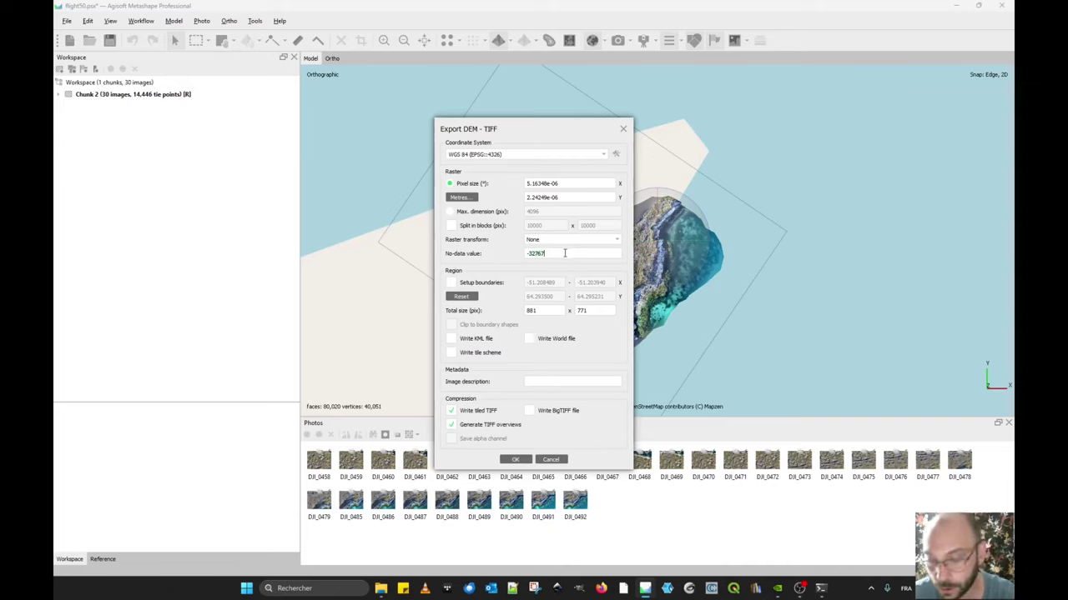
{"action": "type", "text": "-9999"}
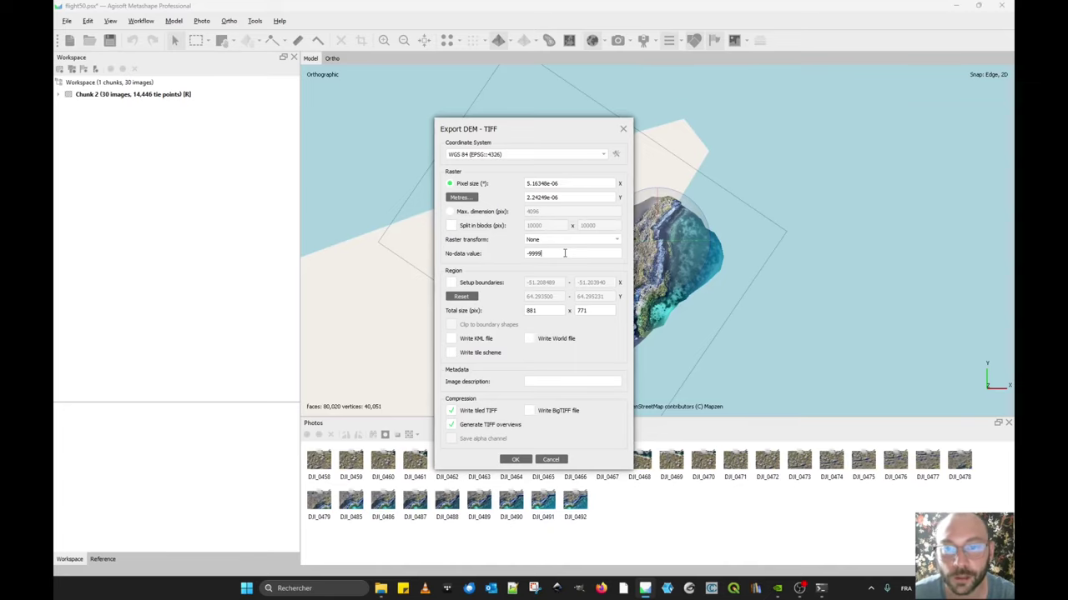
{"action": "left_click", "coordinate": [524, 461]}
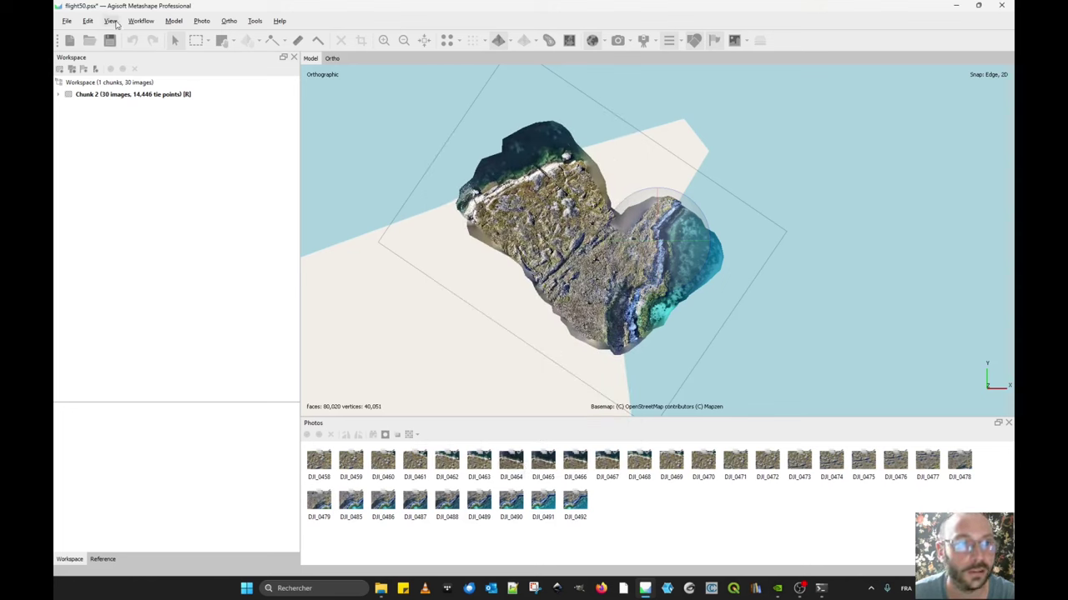
- Export the orthomosaic as a WGS 84 (EPSG::4326) GeoTIFF named ortho50 with a world file in the flight02_50m folder
{"action": "left_click", "coordinate": [66, 21]}
{"action": "mouse_move", "coordinate": [139, 122]}
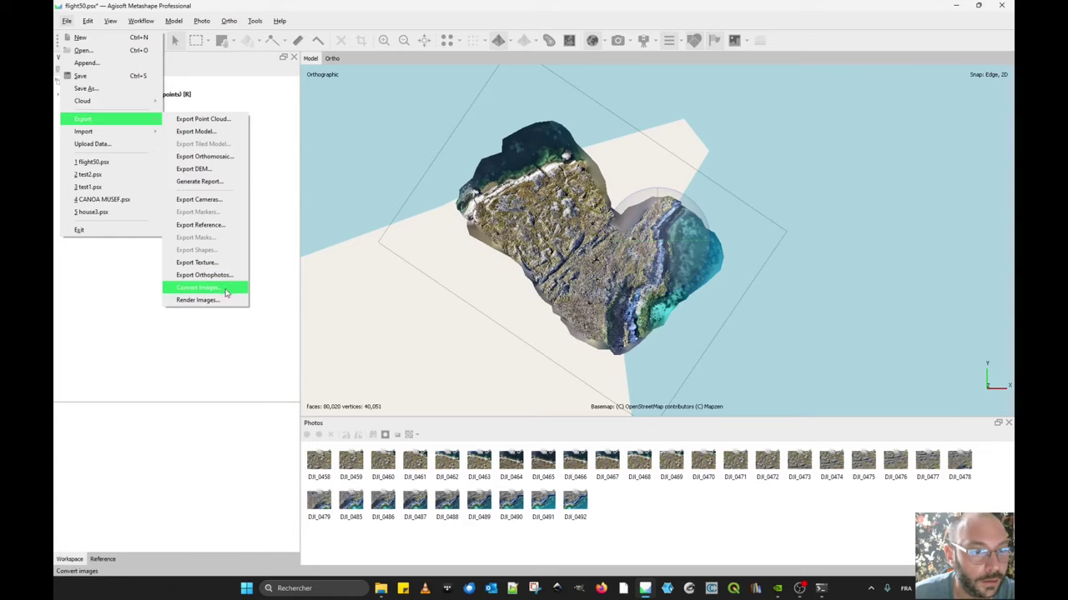
{"action": "left_click", "coordinate": [224, 162]}
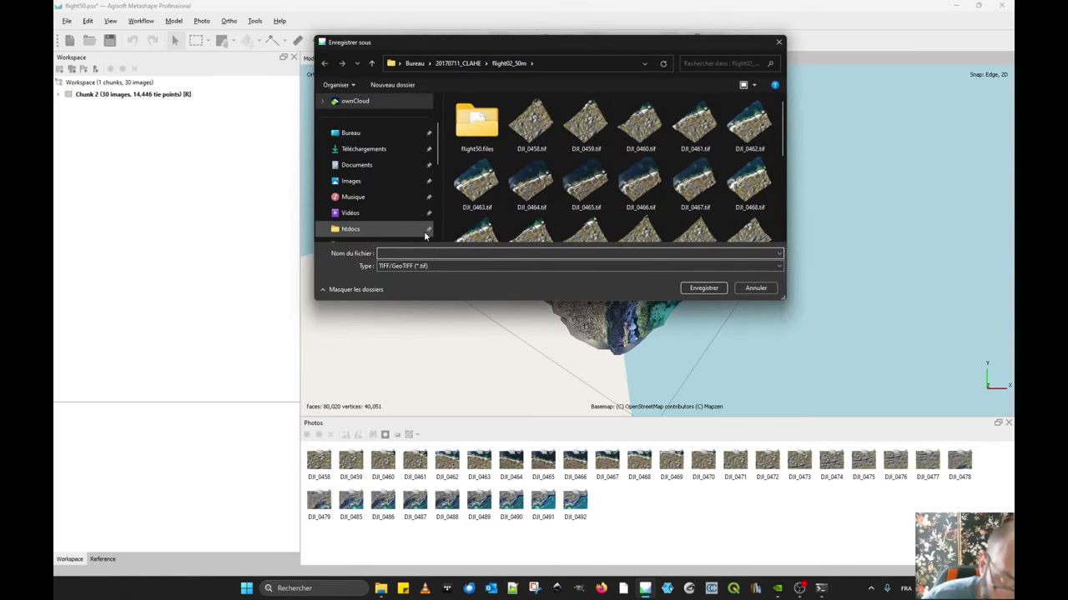
{"action": "type", "text": "50"}
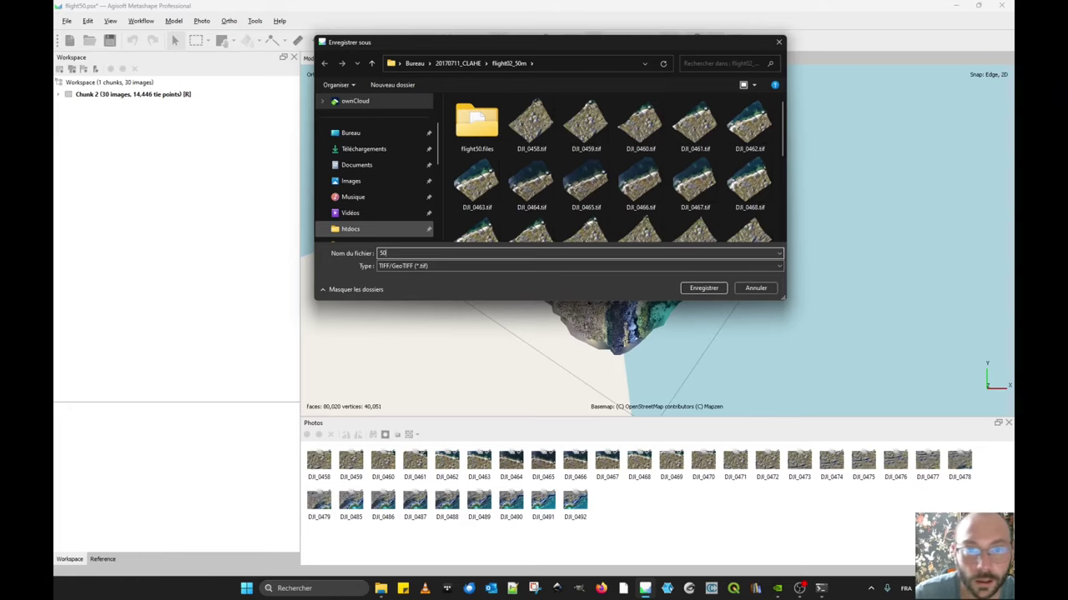
{"action": "type", "text": "_ortho"}
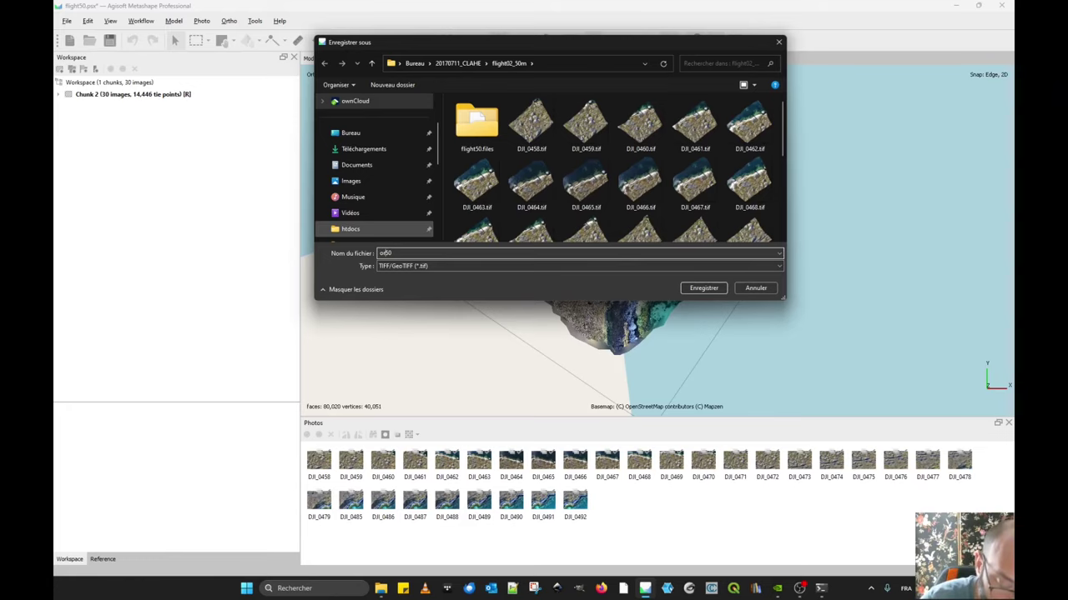
{"action": "key", "text": "Return"}
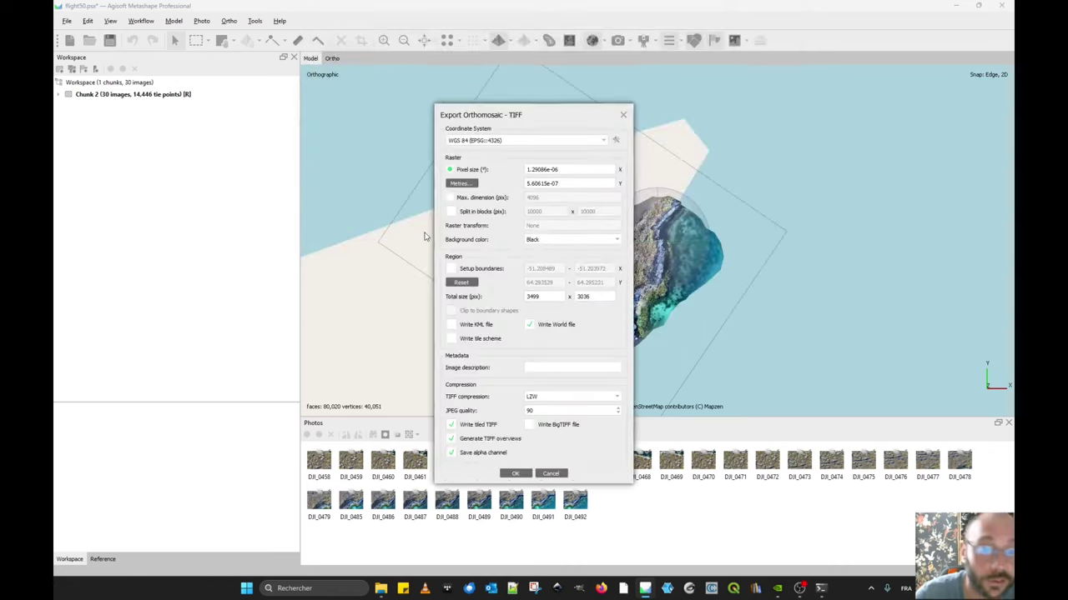
{"action": "left_click", "coordinate": [514, 474]}
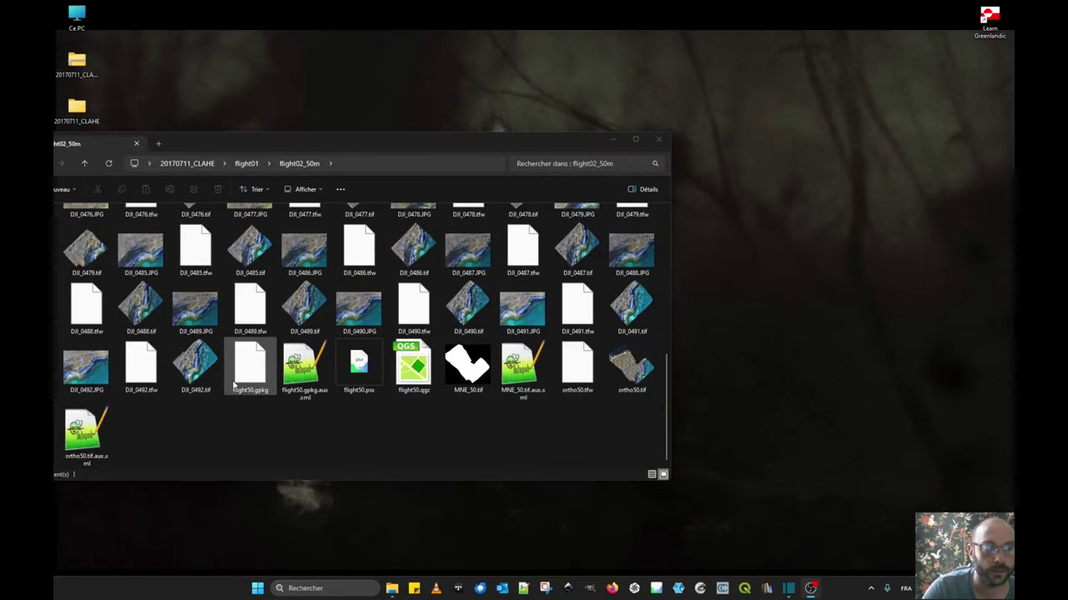
- Switch to File Explorer and examine the DJI image TIFFs, MNE_50.tif and ortho50.tif in the flight02_50m folder
{"action": "left_click", "coordinate": [141, 308]}
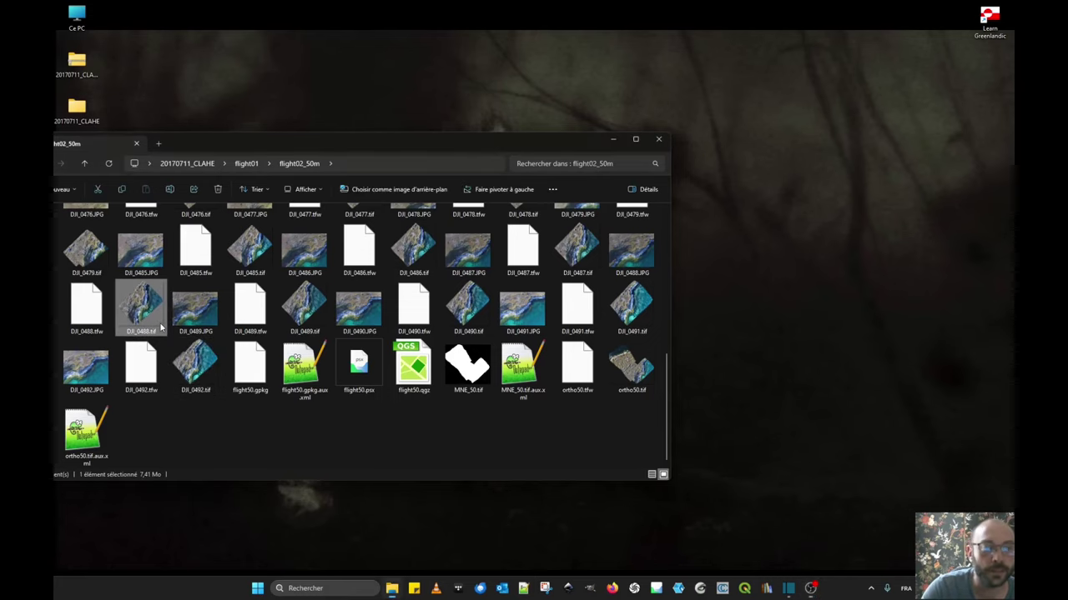
{"action": "left_click", "coordinate": [199, 377]}
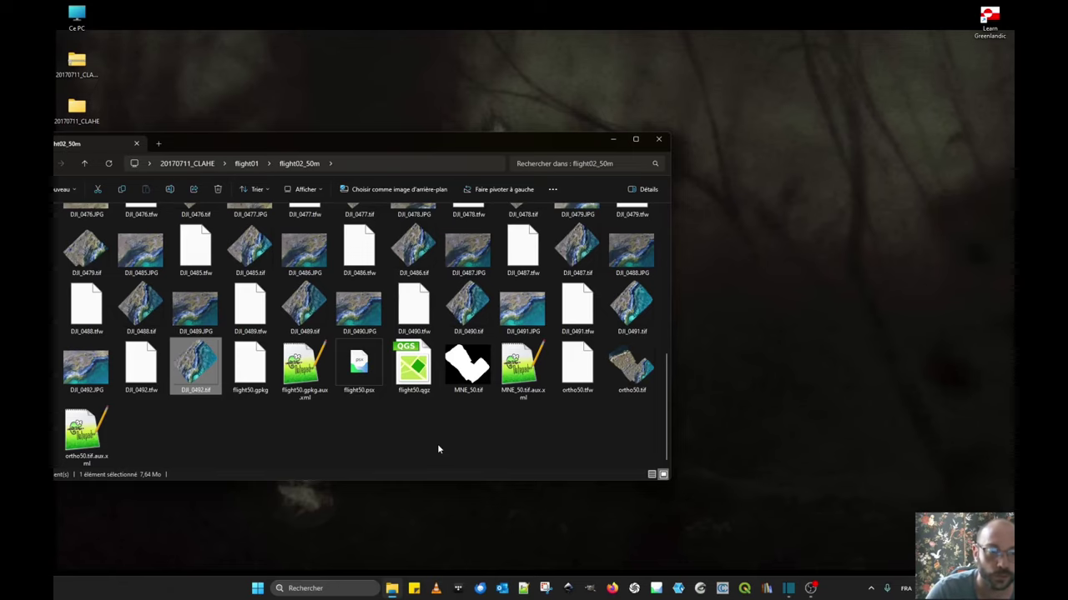
{"action": "left_click", "coordinate": [489, 436]}
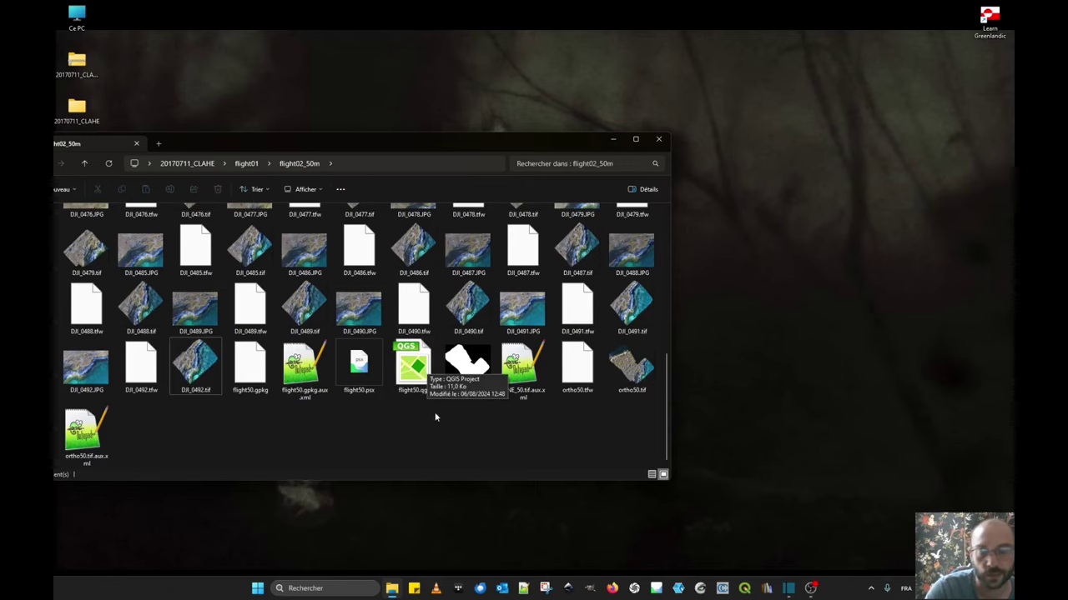
{"action": "left_click", "coordinate": [468, 367]}
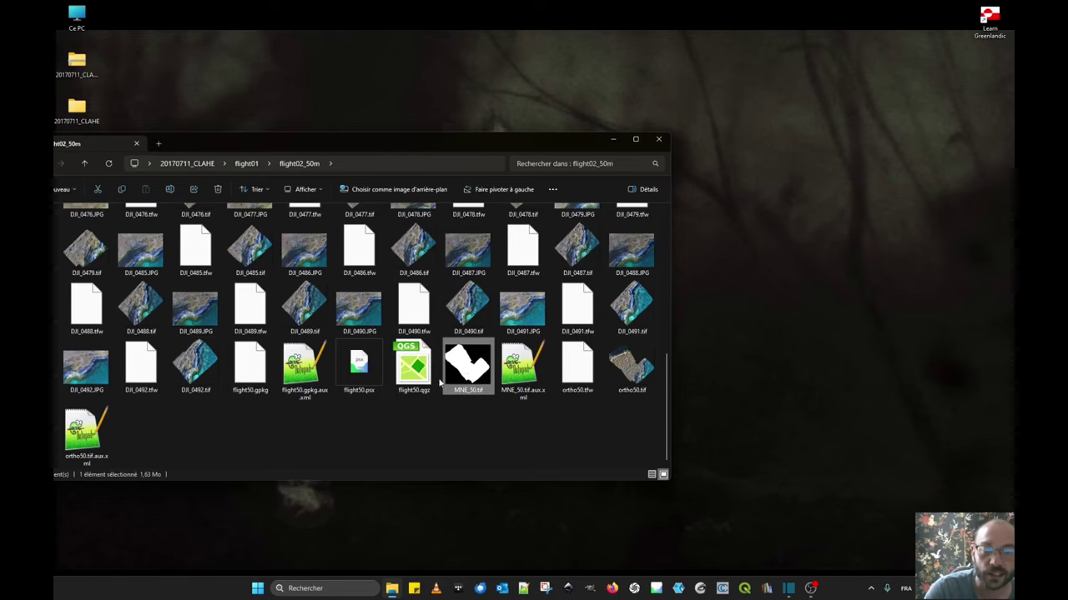
{"action": "left_click", "coordinate": [628, 371]}
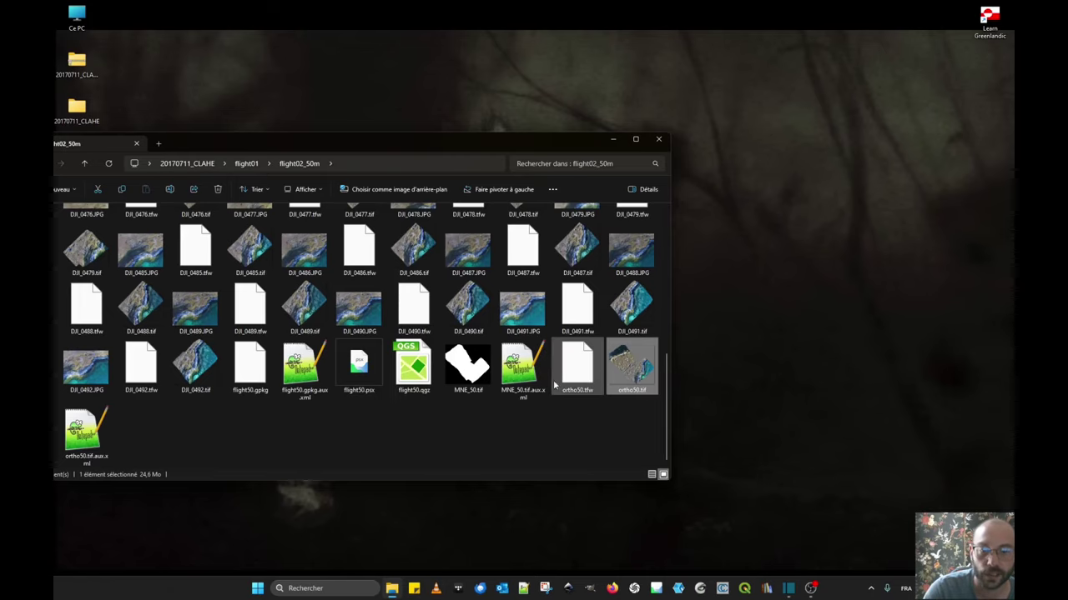
- Open the world file ortho50.tfw in Notepad++, examine its pixel size and coordinate lines, and close it
{"action": "left_click", "coordinate": [582, 391]}
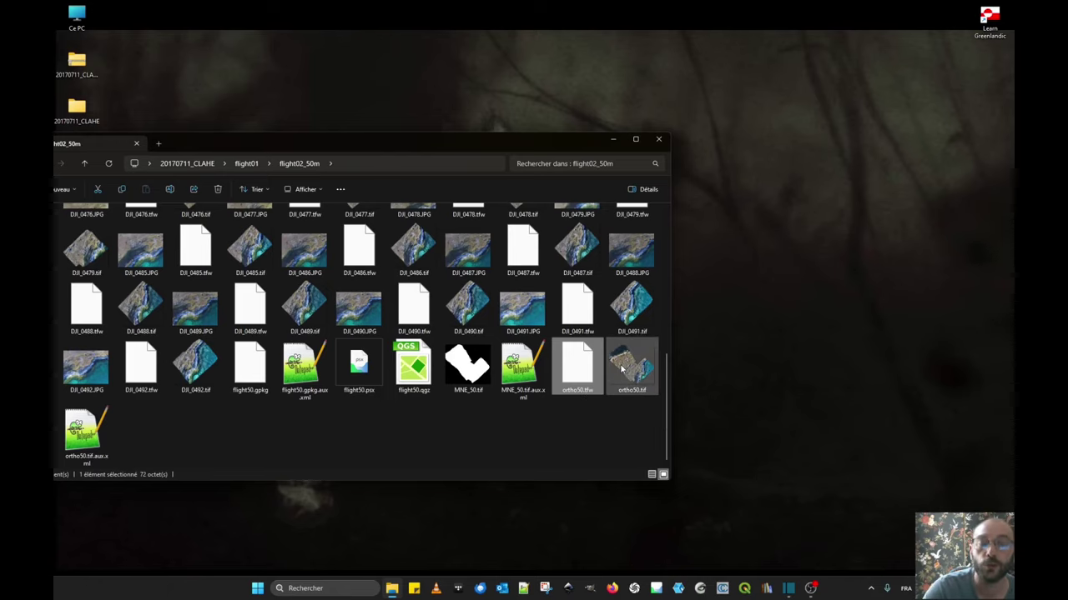
{"action": "right_click", "coordinate": [581, 368]}
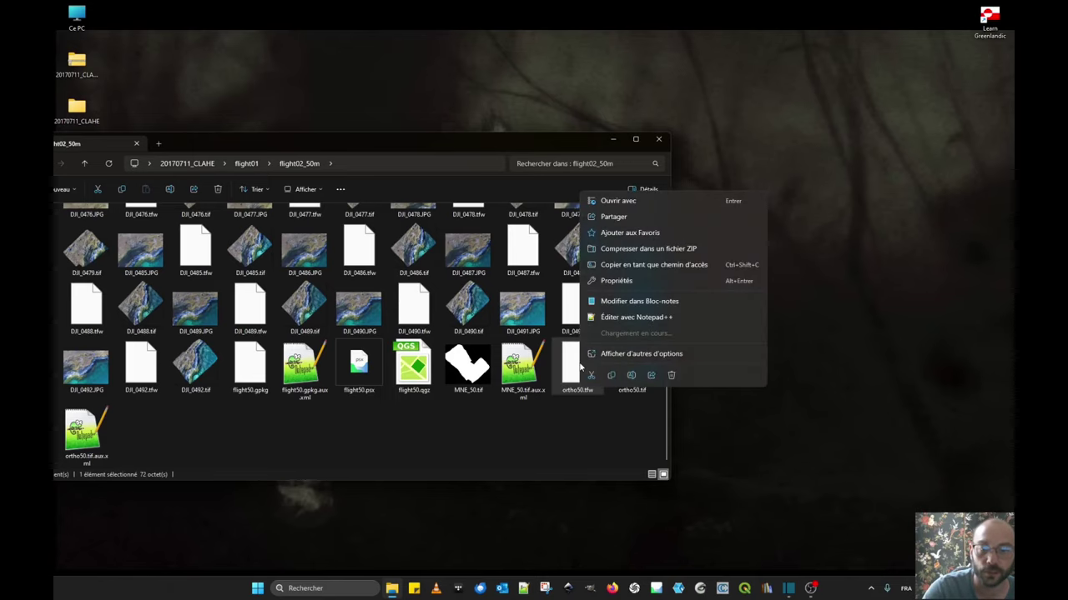
{"action": "left_click", "coordinate": [637, 317]}
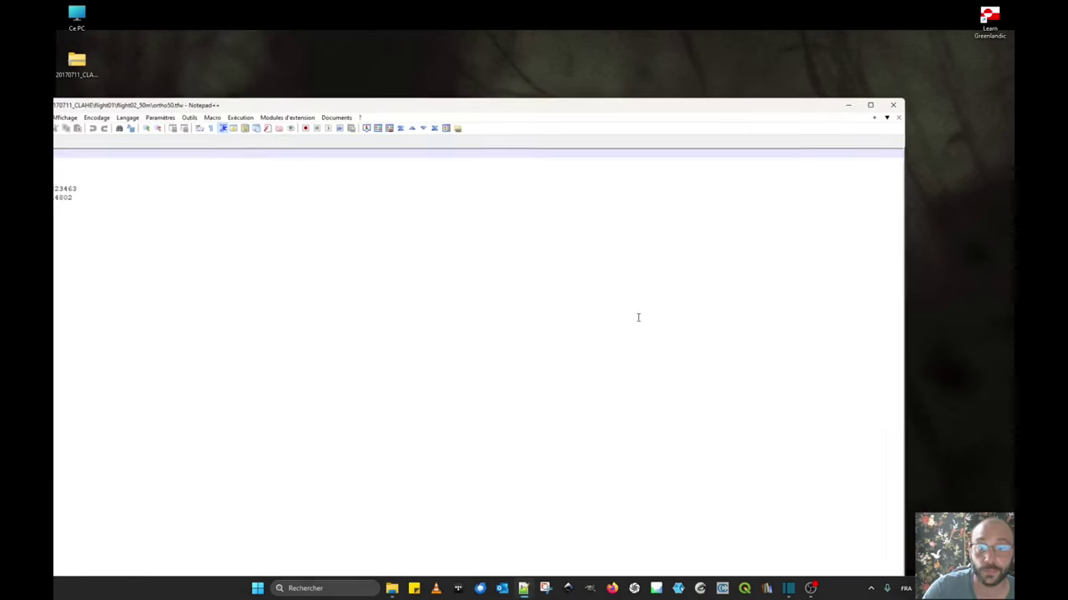
{"action": "left_click_drag", "start_coordinate": [911, 161], "coordinate": [213, 161]}
{"action": "left_click_drag", "start_coordinate": [93, 104], "coordinate": [456, 107]}
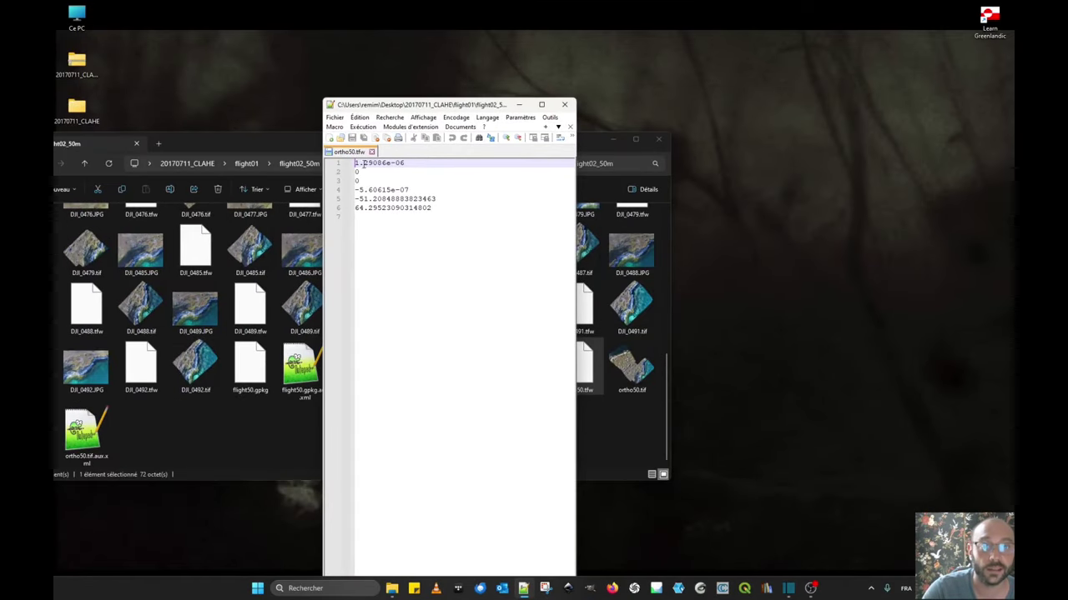
{"action": "left_click_drag", "start_coordinate": [353, 165], "coordinate": [456, 206]}
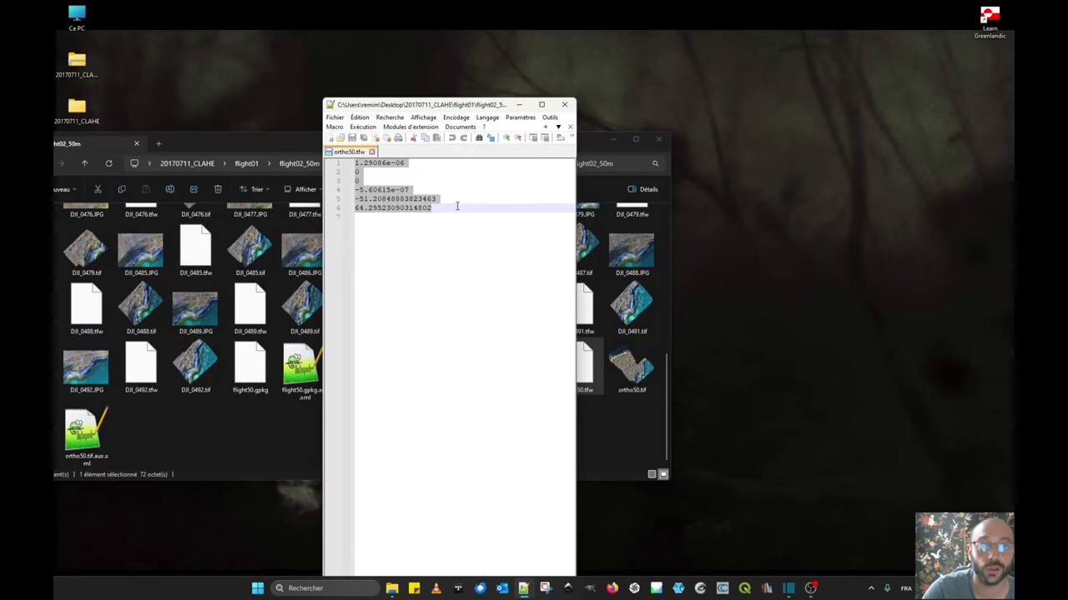
{"action": "left_click_drag", "start_coordinate": [355, 190], "coordinate": [440, 208]}
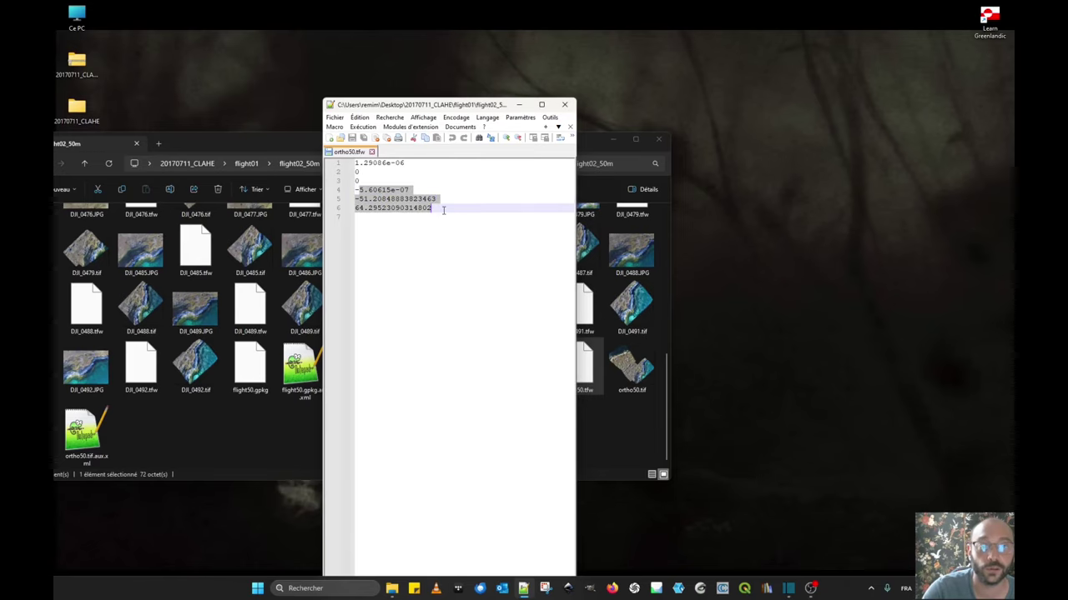
{"action": "left_click_drag", "start_coordinate": [355, 164], "coordinate": [405, 164]}
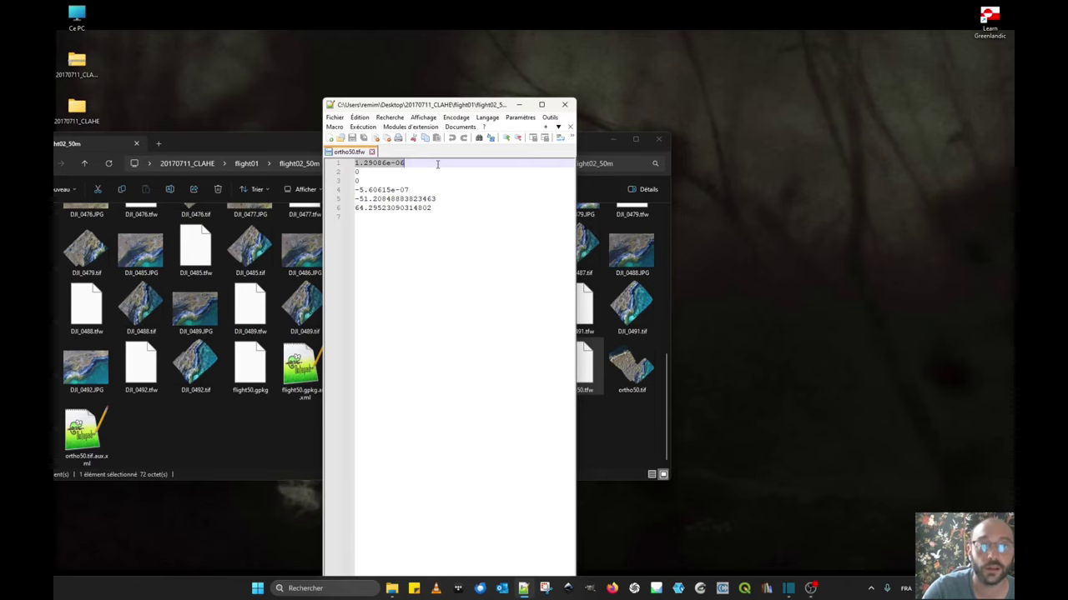
{"action": "left_click", "coordinate": [565, 105]}
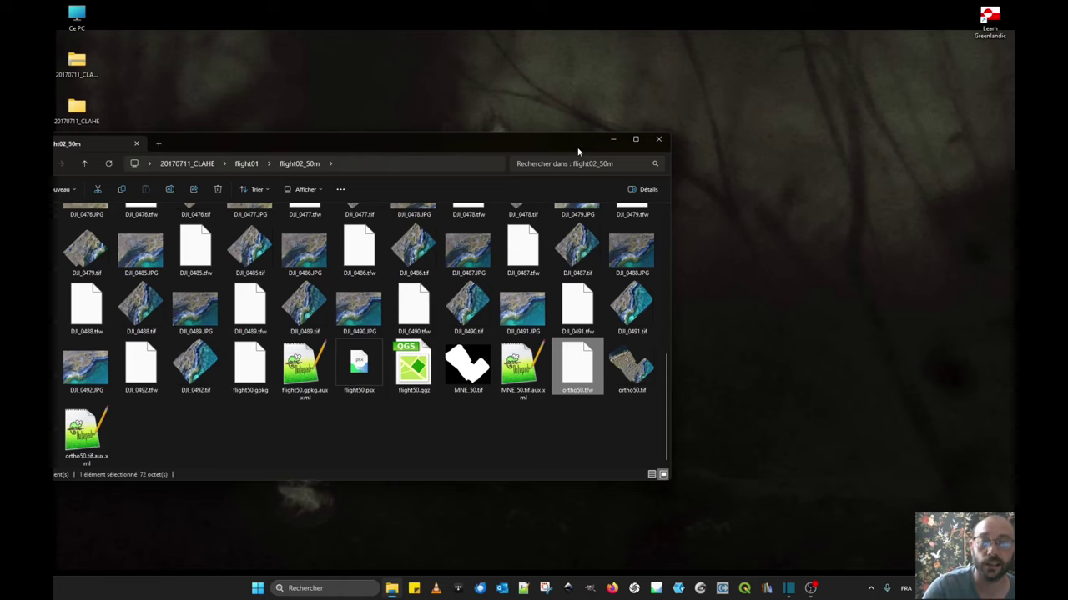
- Open ortho50.tif in the Windows photo viewer to examine the exported orthomosaic
{"action": "left_click", "coordinate": [644, 358]}
{"action": "double_click", "coordinate": [644, 359]}
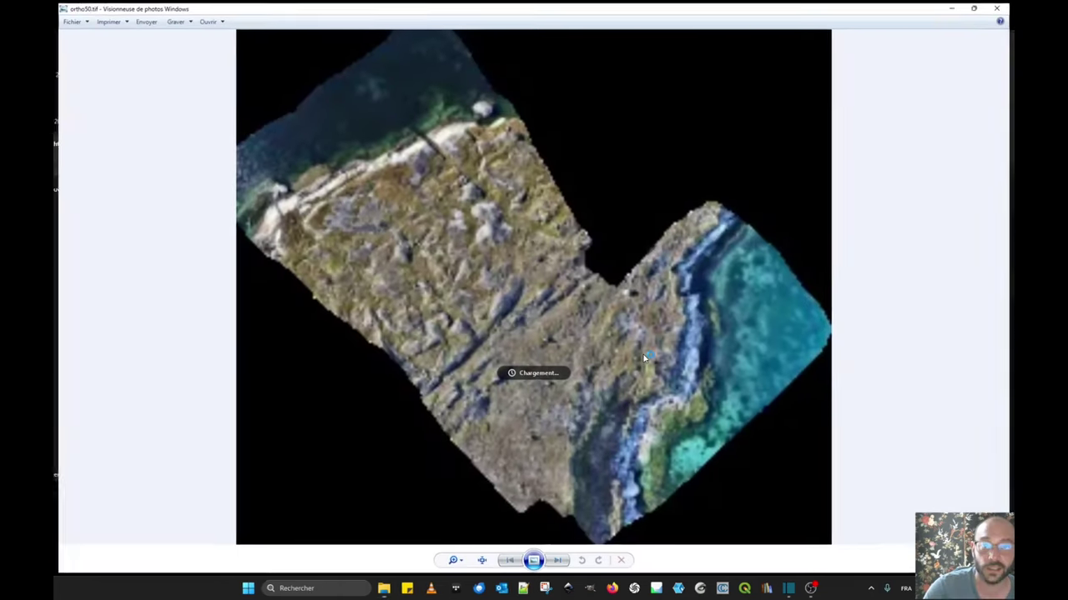